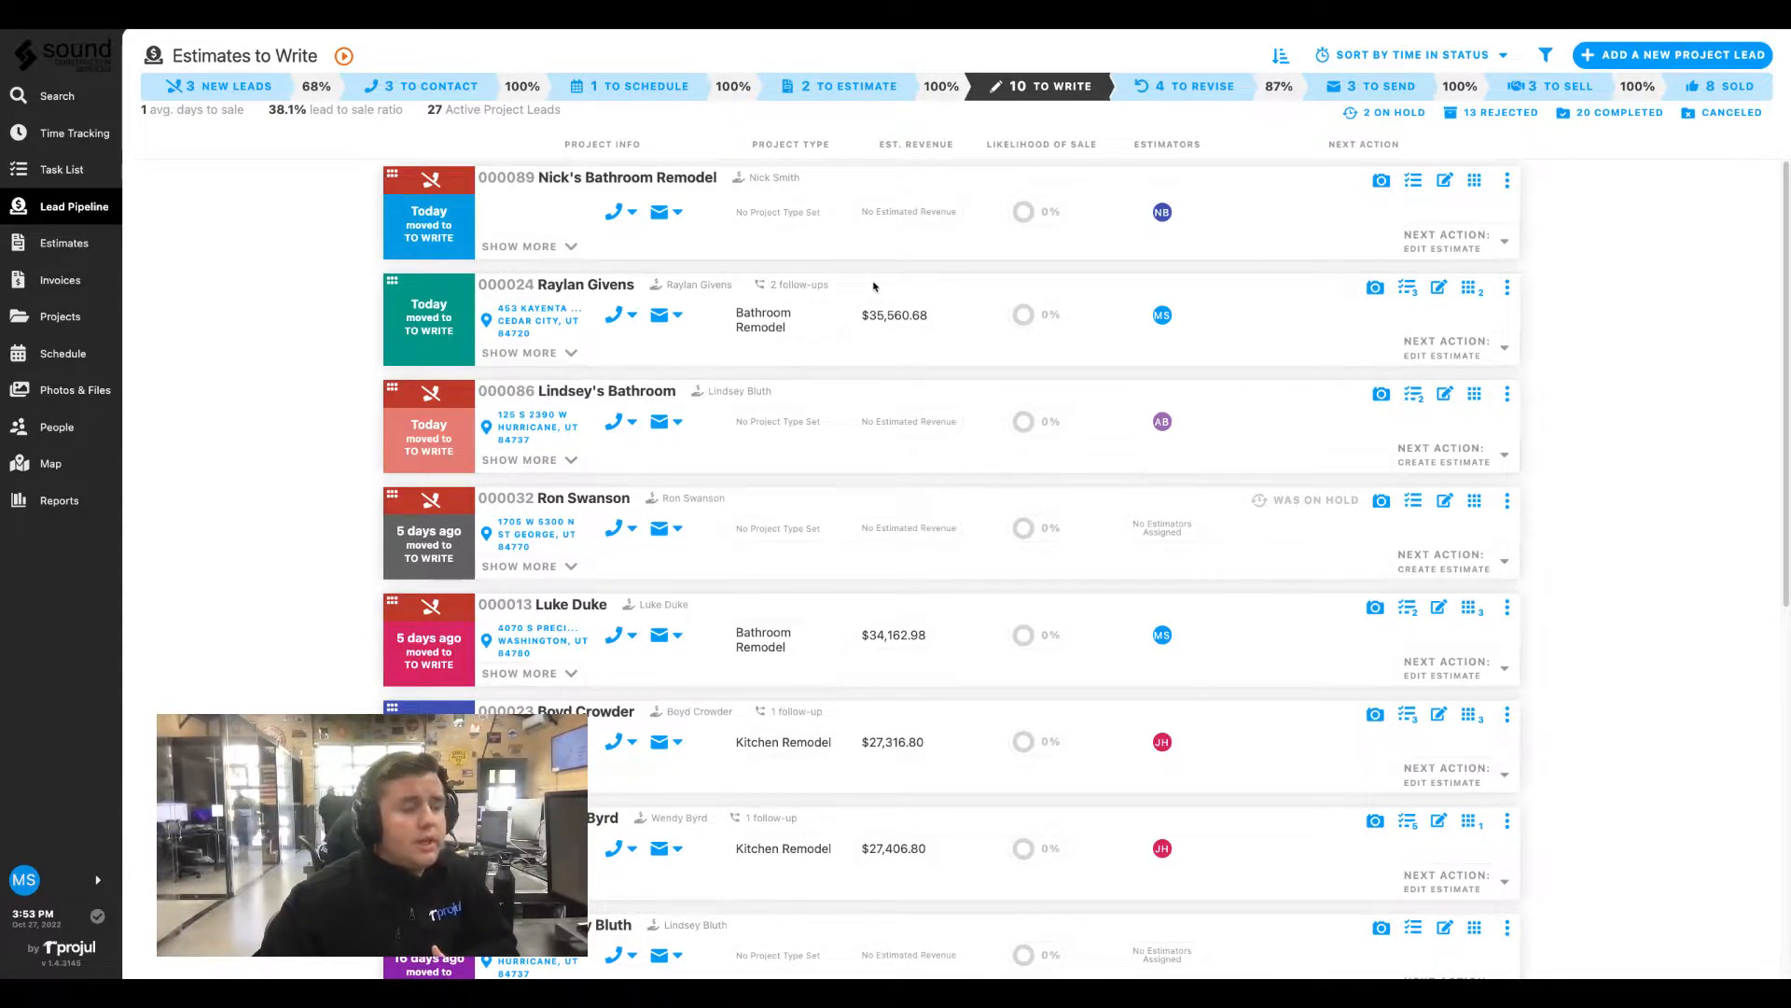
Open the estimate of the first bathroom remodel lead and apply the Bathroom Remodel - Non-Contract template to it
left_click(902, 217)
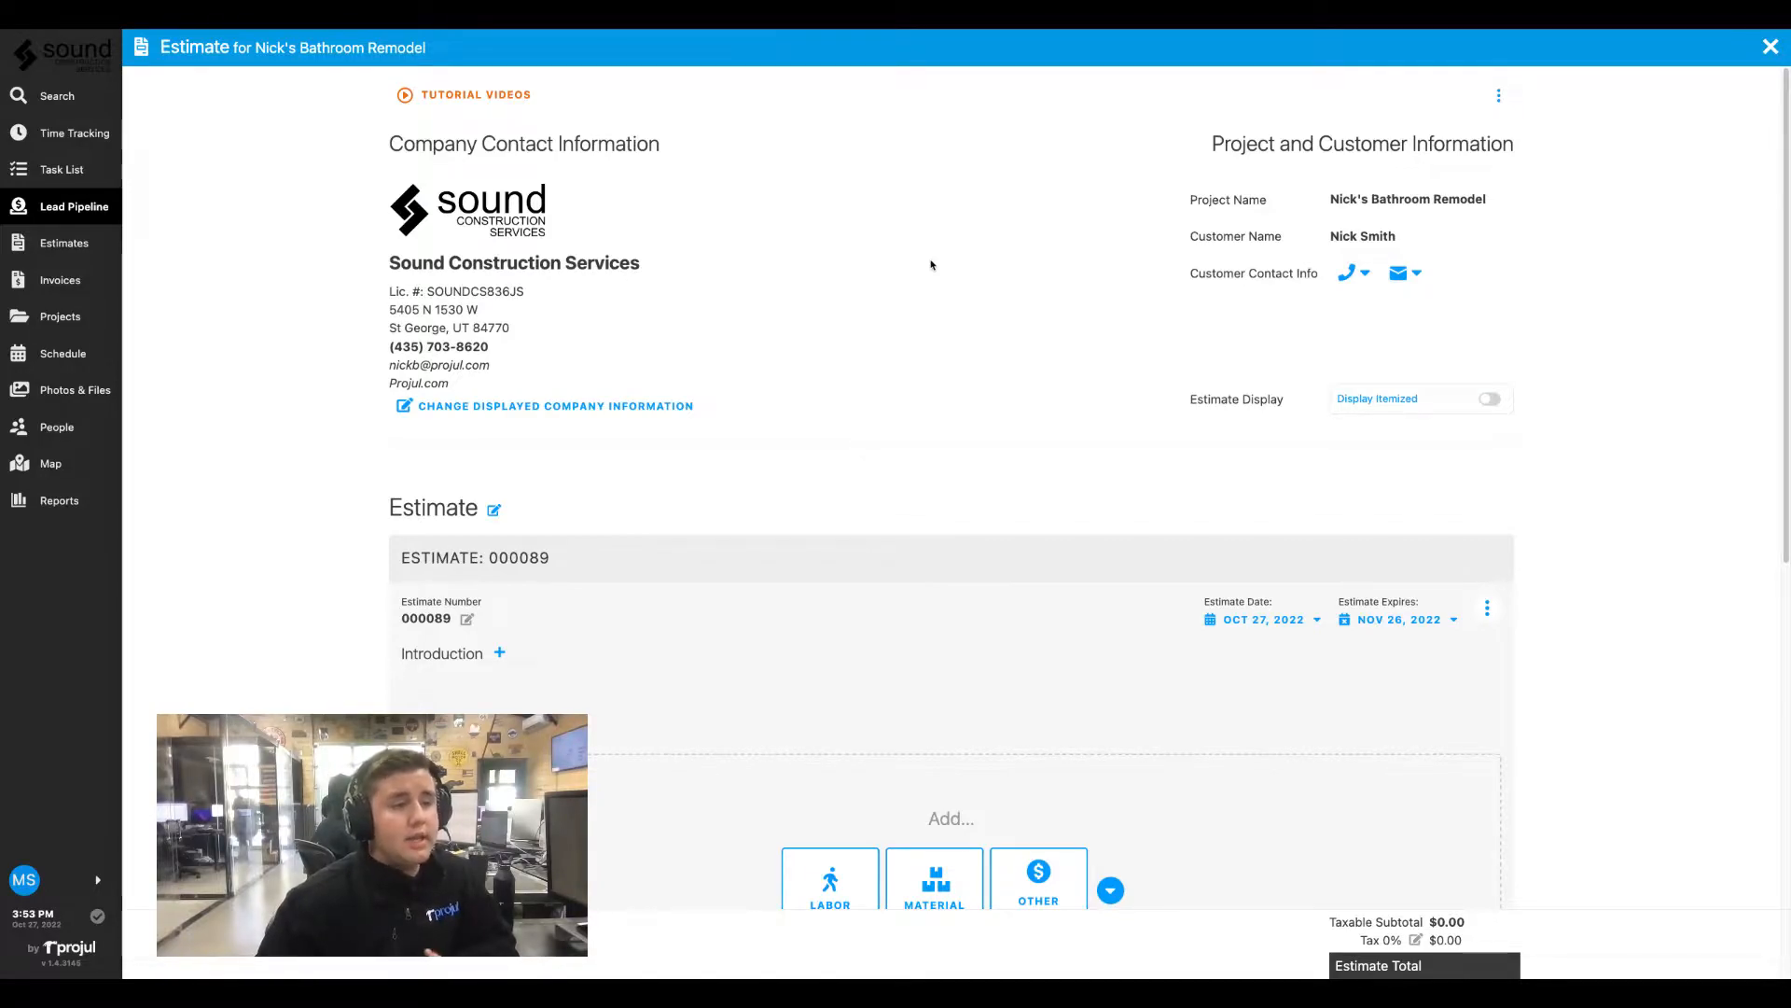
left_click(1499, 95)
left_click(1474, 148)
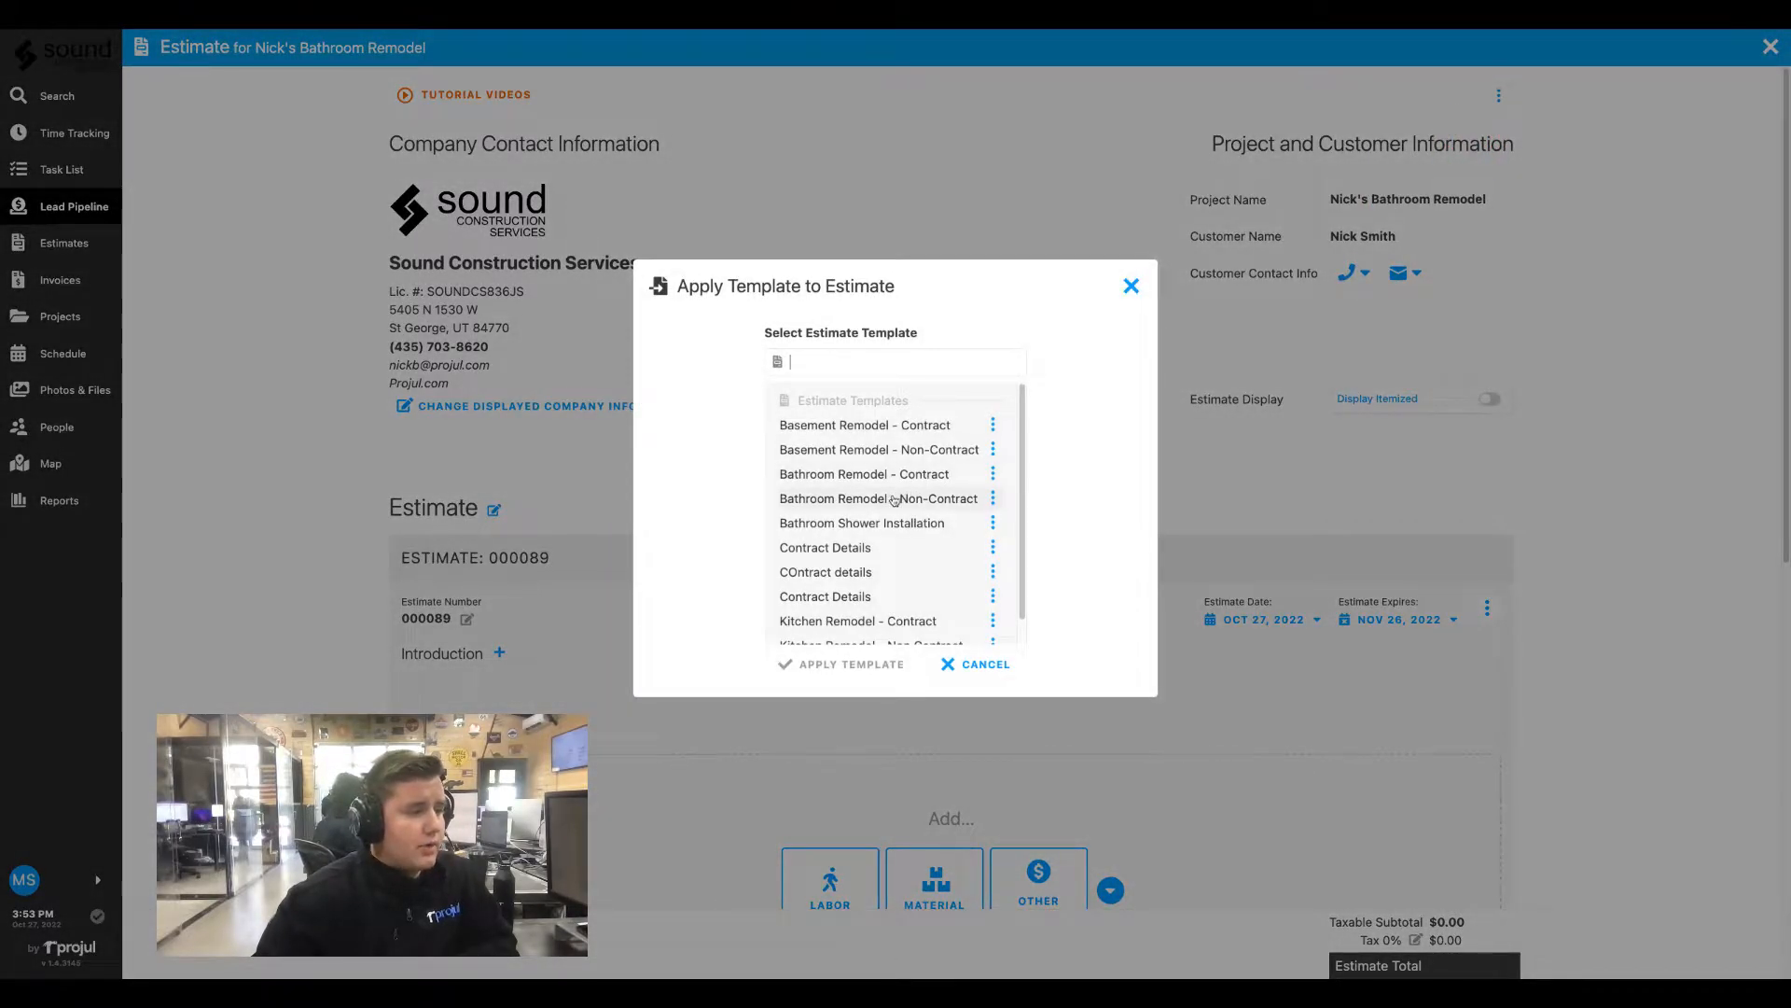
left_click(897, 498)
left_click(876, 668)
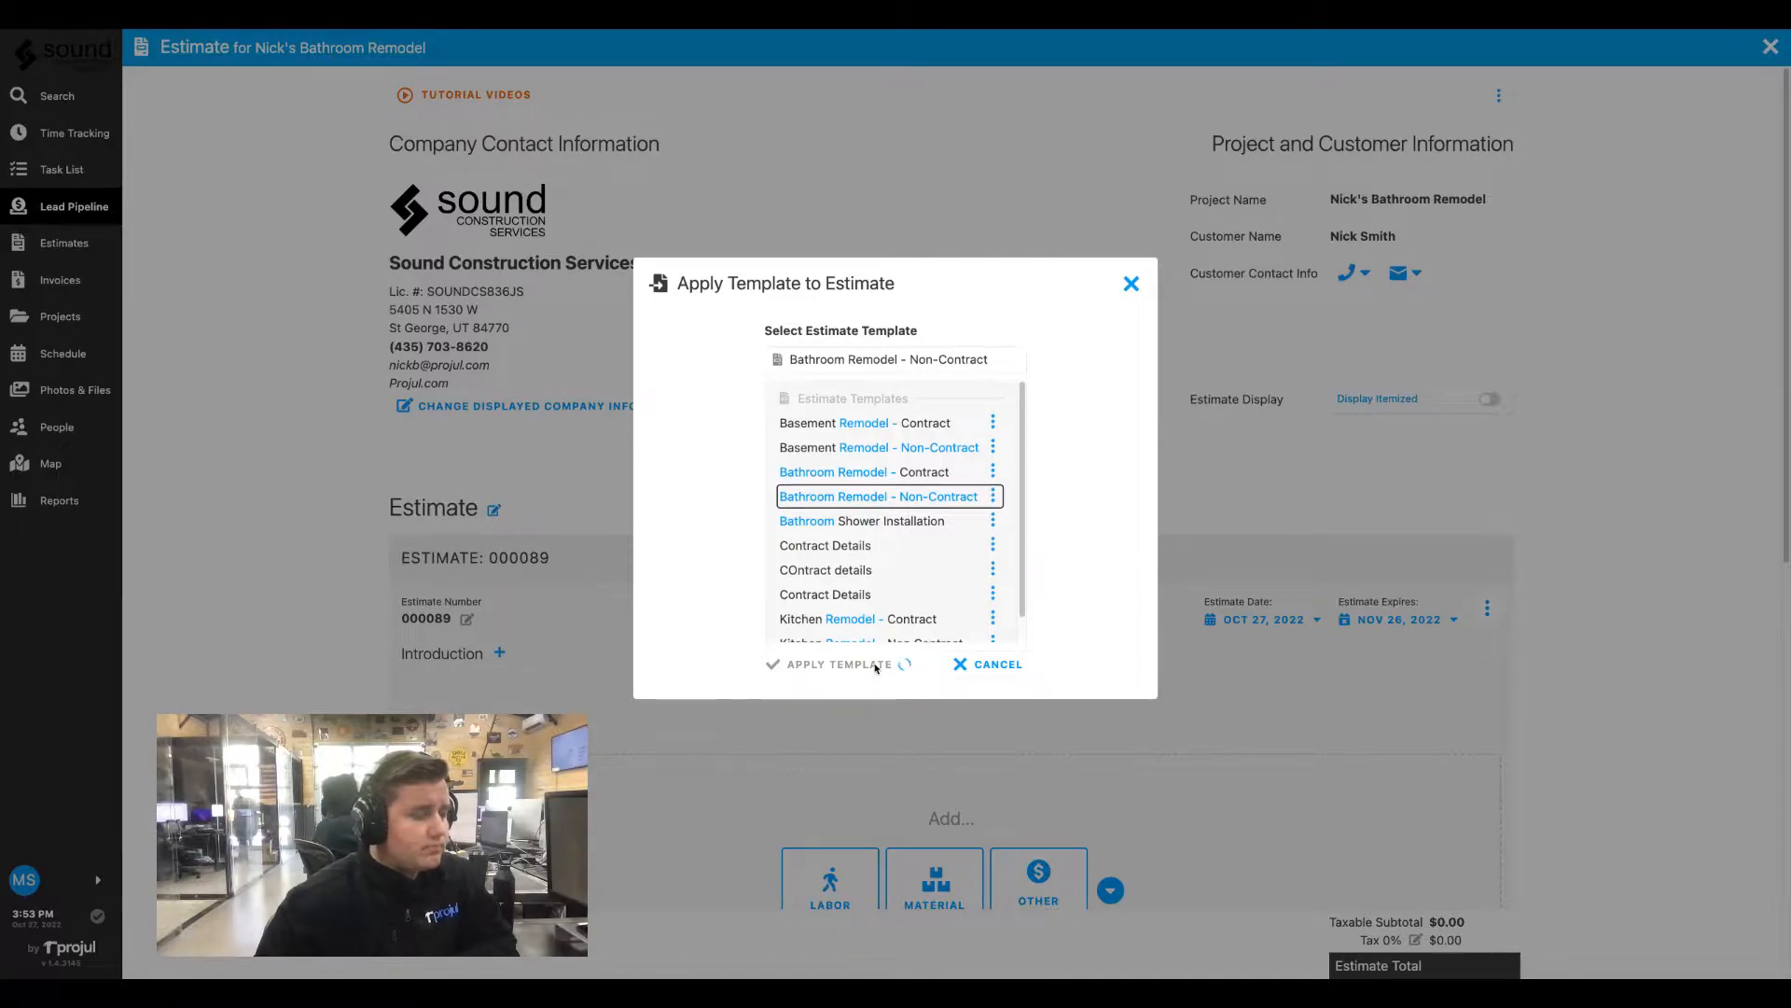
Expand the Demolition & Disposal section and set the Demo Work labor hours to 25
scroll(1015, 474, "down", 2)
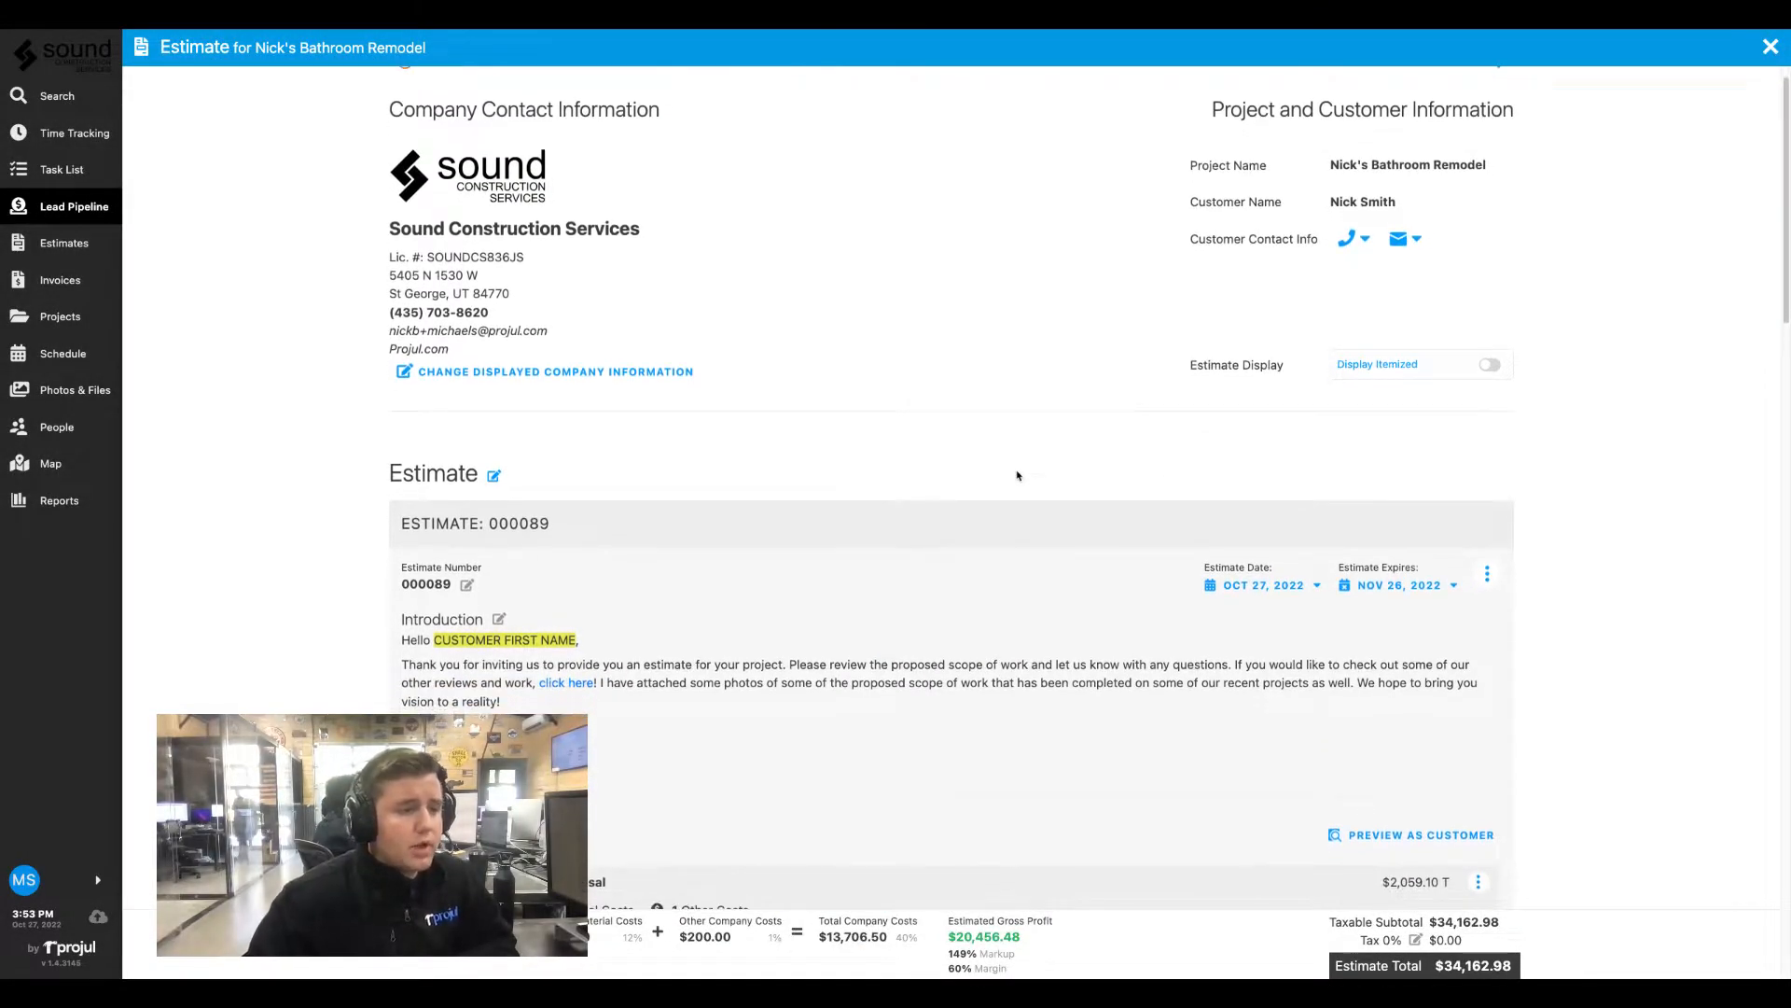
scroll(1017, 474, "down", 5)
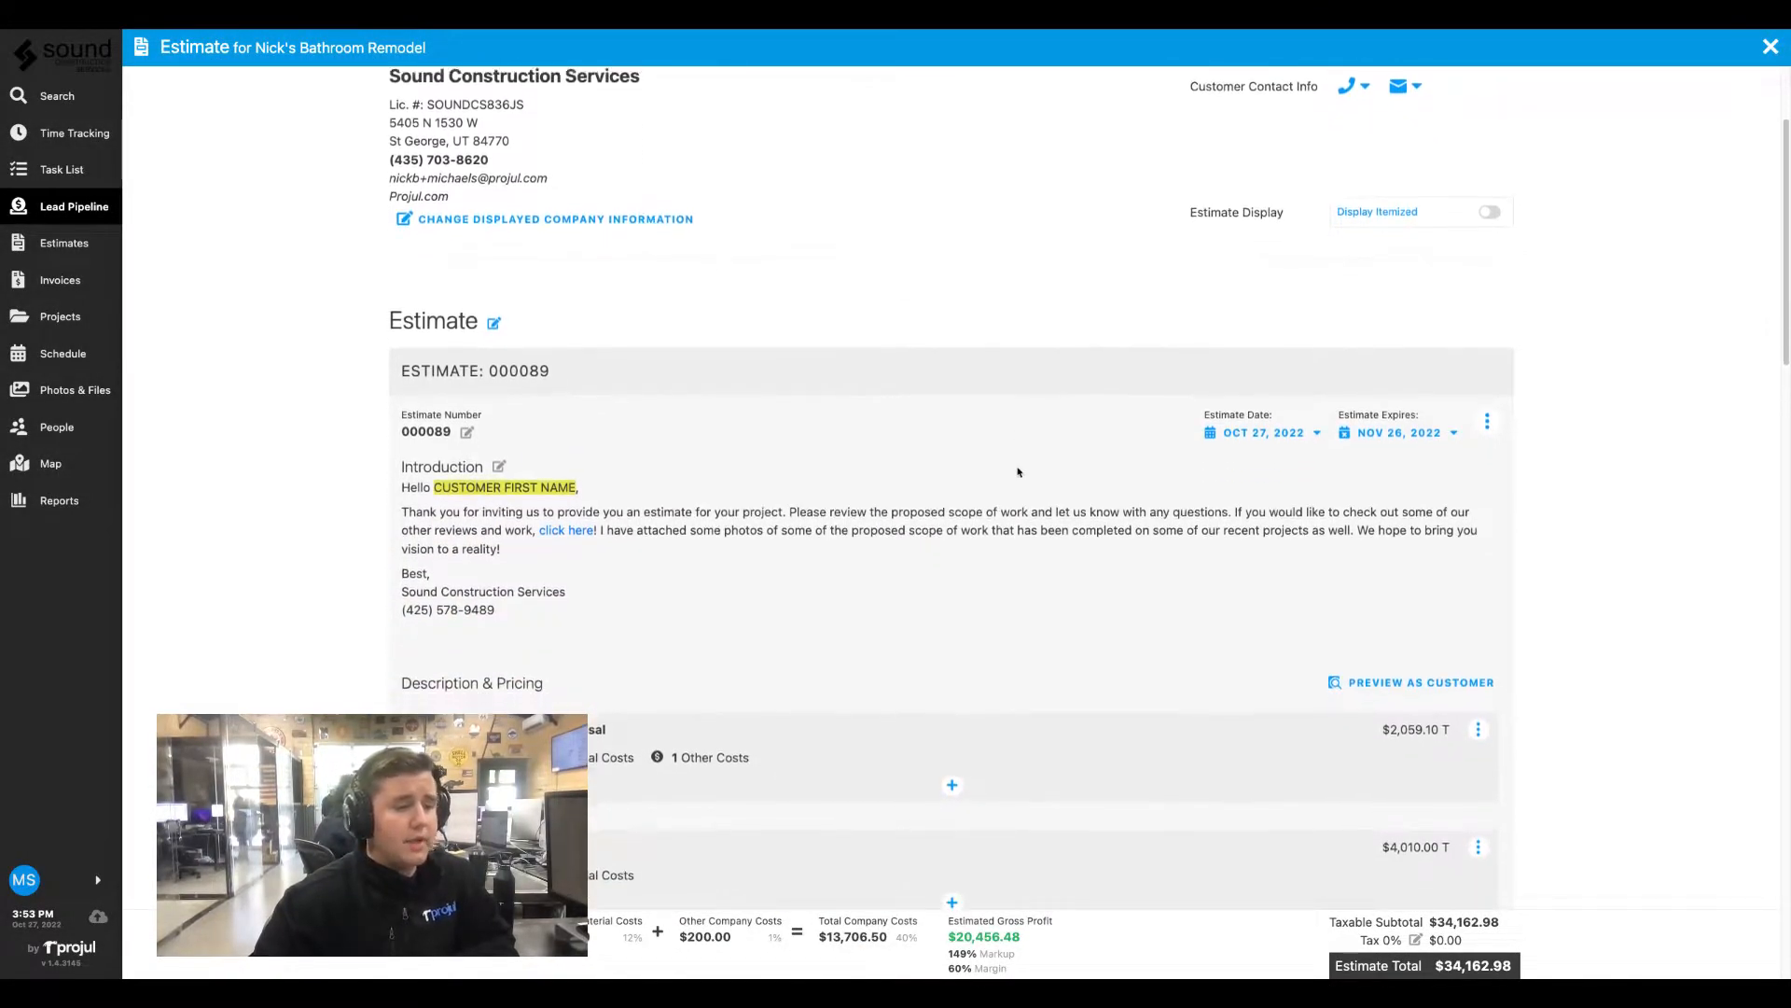
scroll(993, 521, "down", 1)
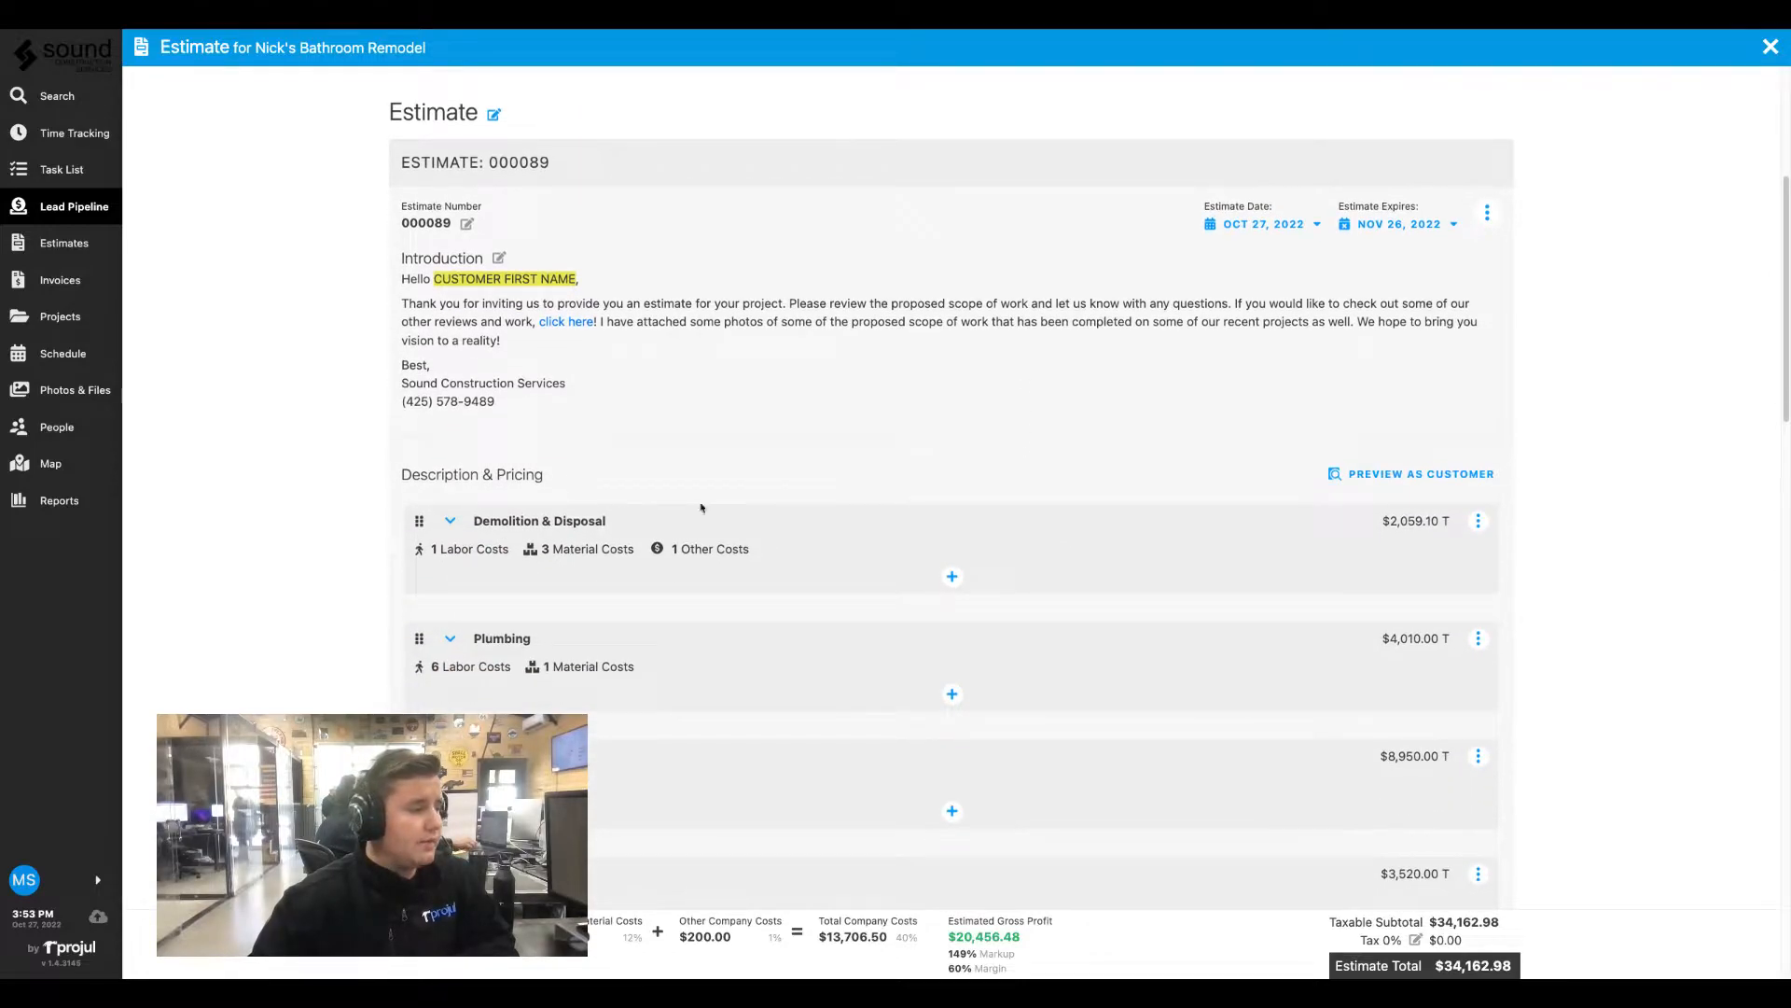
left_click(450, 523)
scroll(839, 466, "down", 4)
left_click(1166, 392)
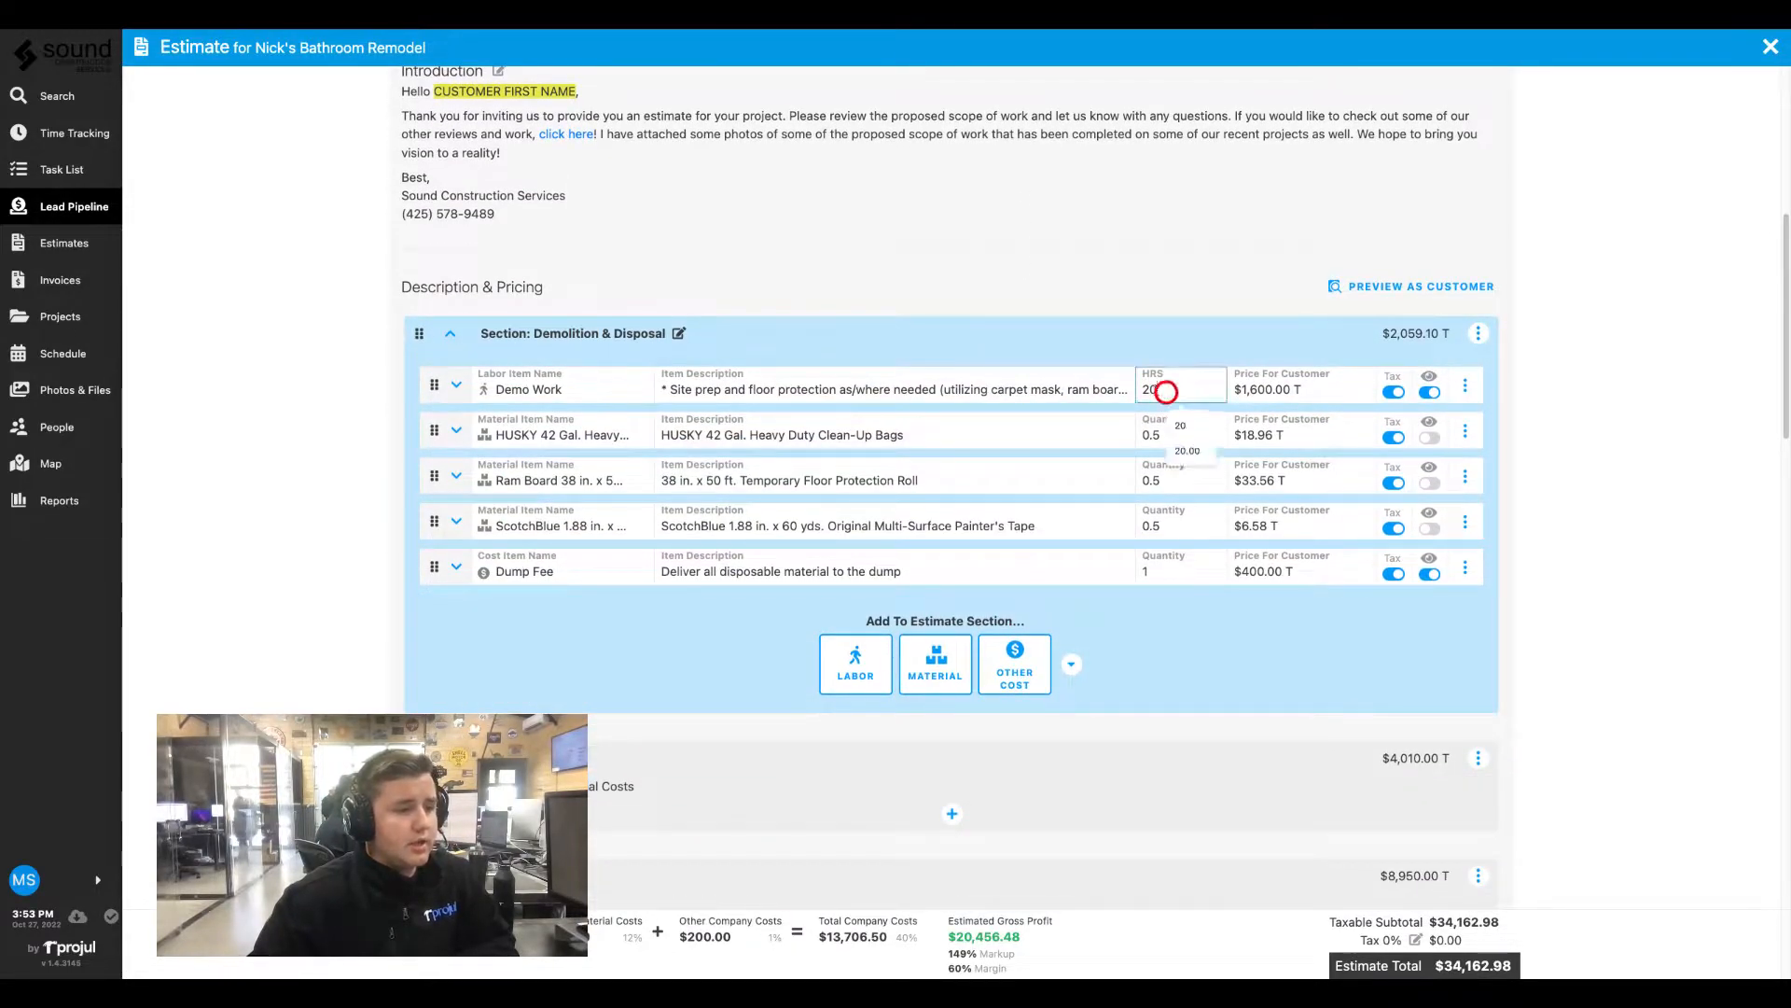
key("BackSpace")
type("5")
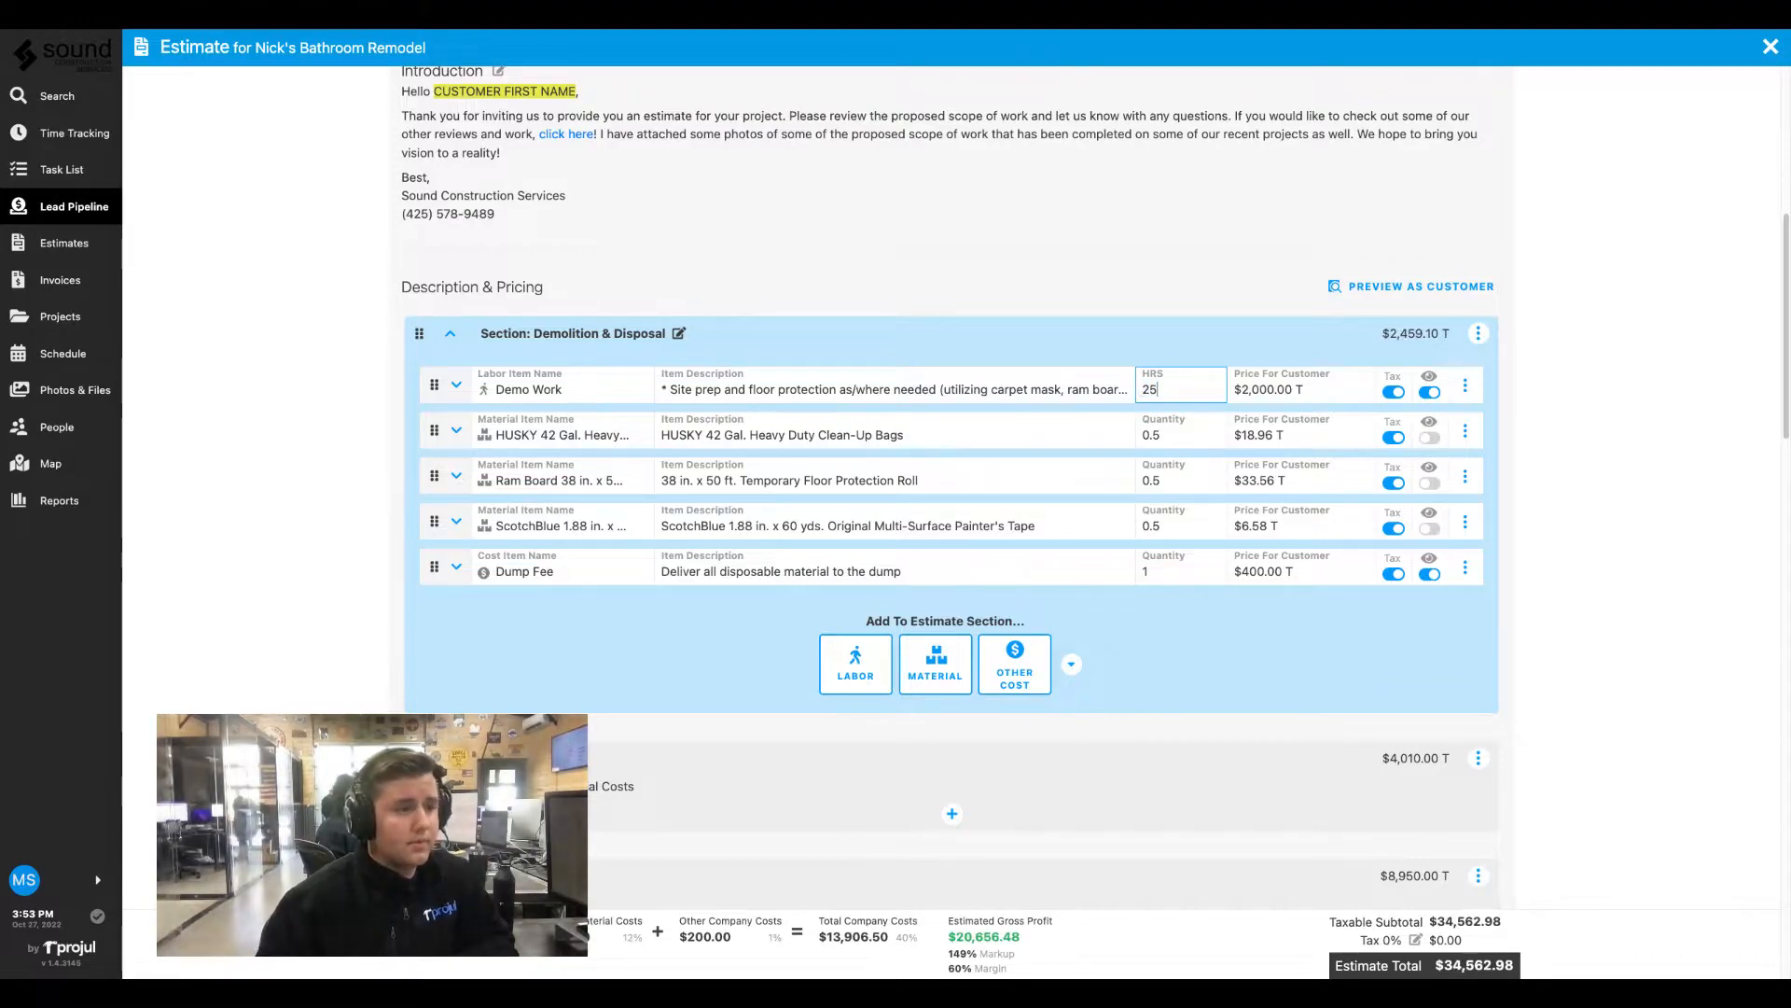
Set the customer price of the HUSKY 42 Gal. Heavy Duty Clean-Up Bags to $25
left_click_drag(1276, 433, 1242, 435)
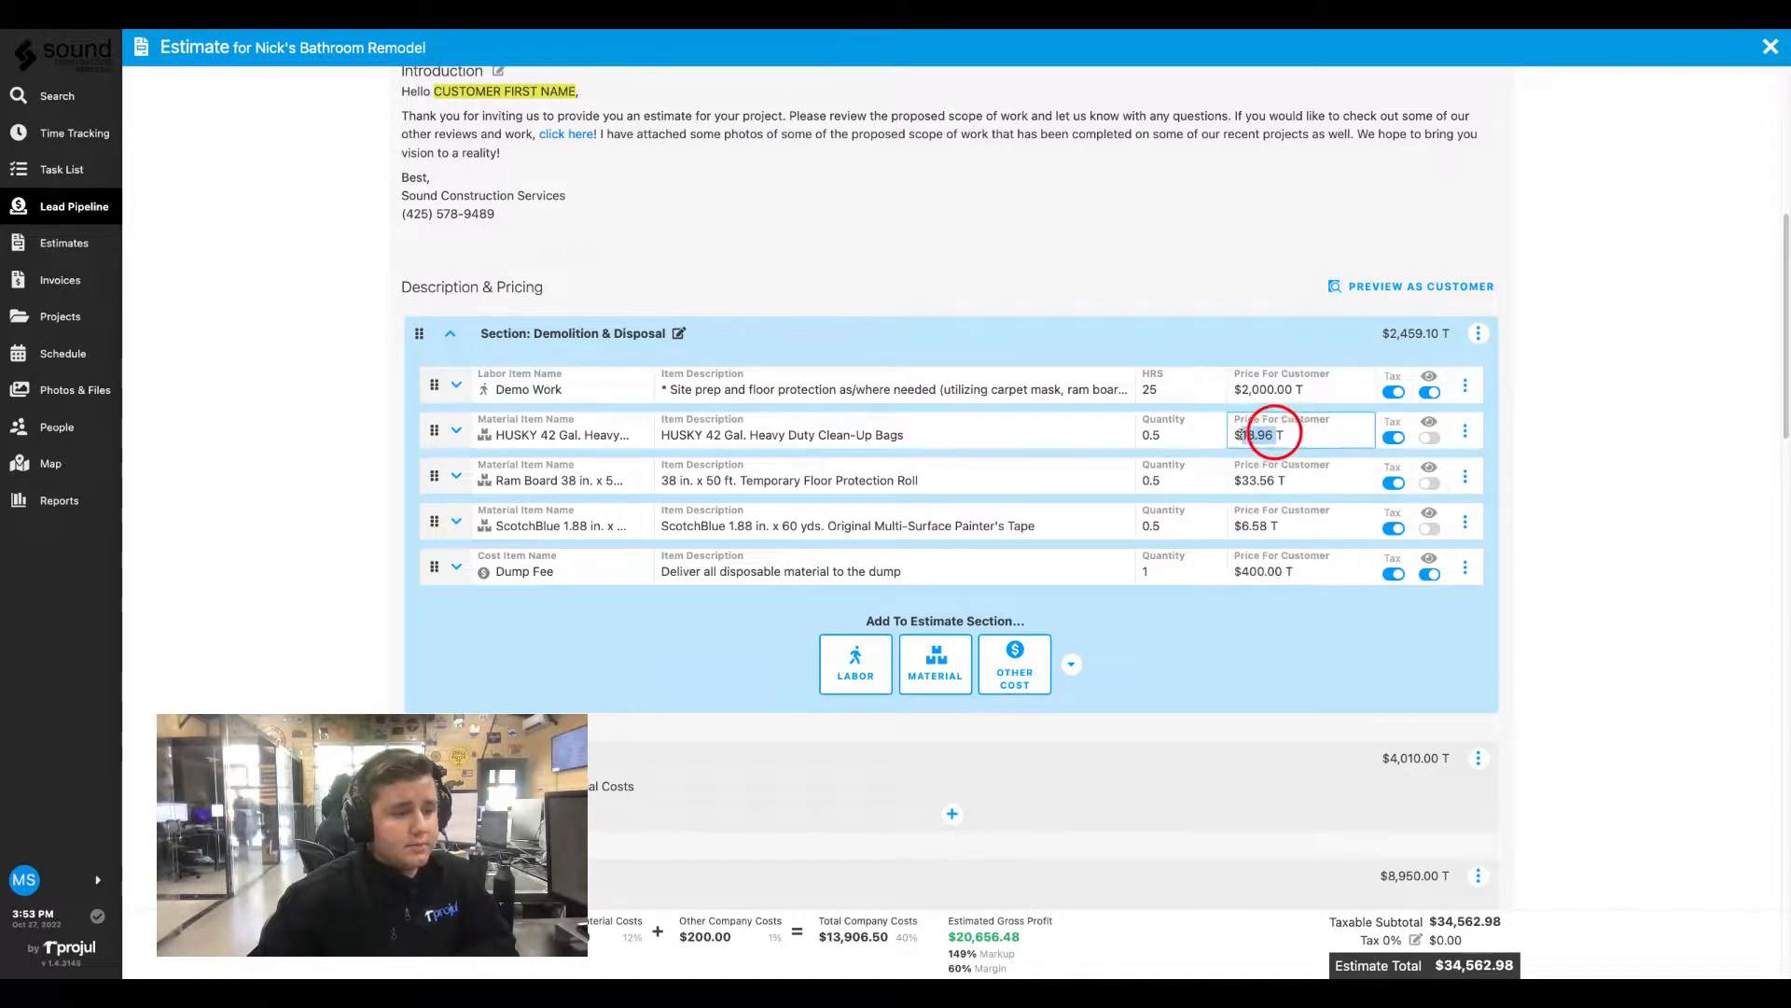
type("25")
left_click(1178, 327)
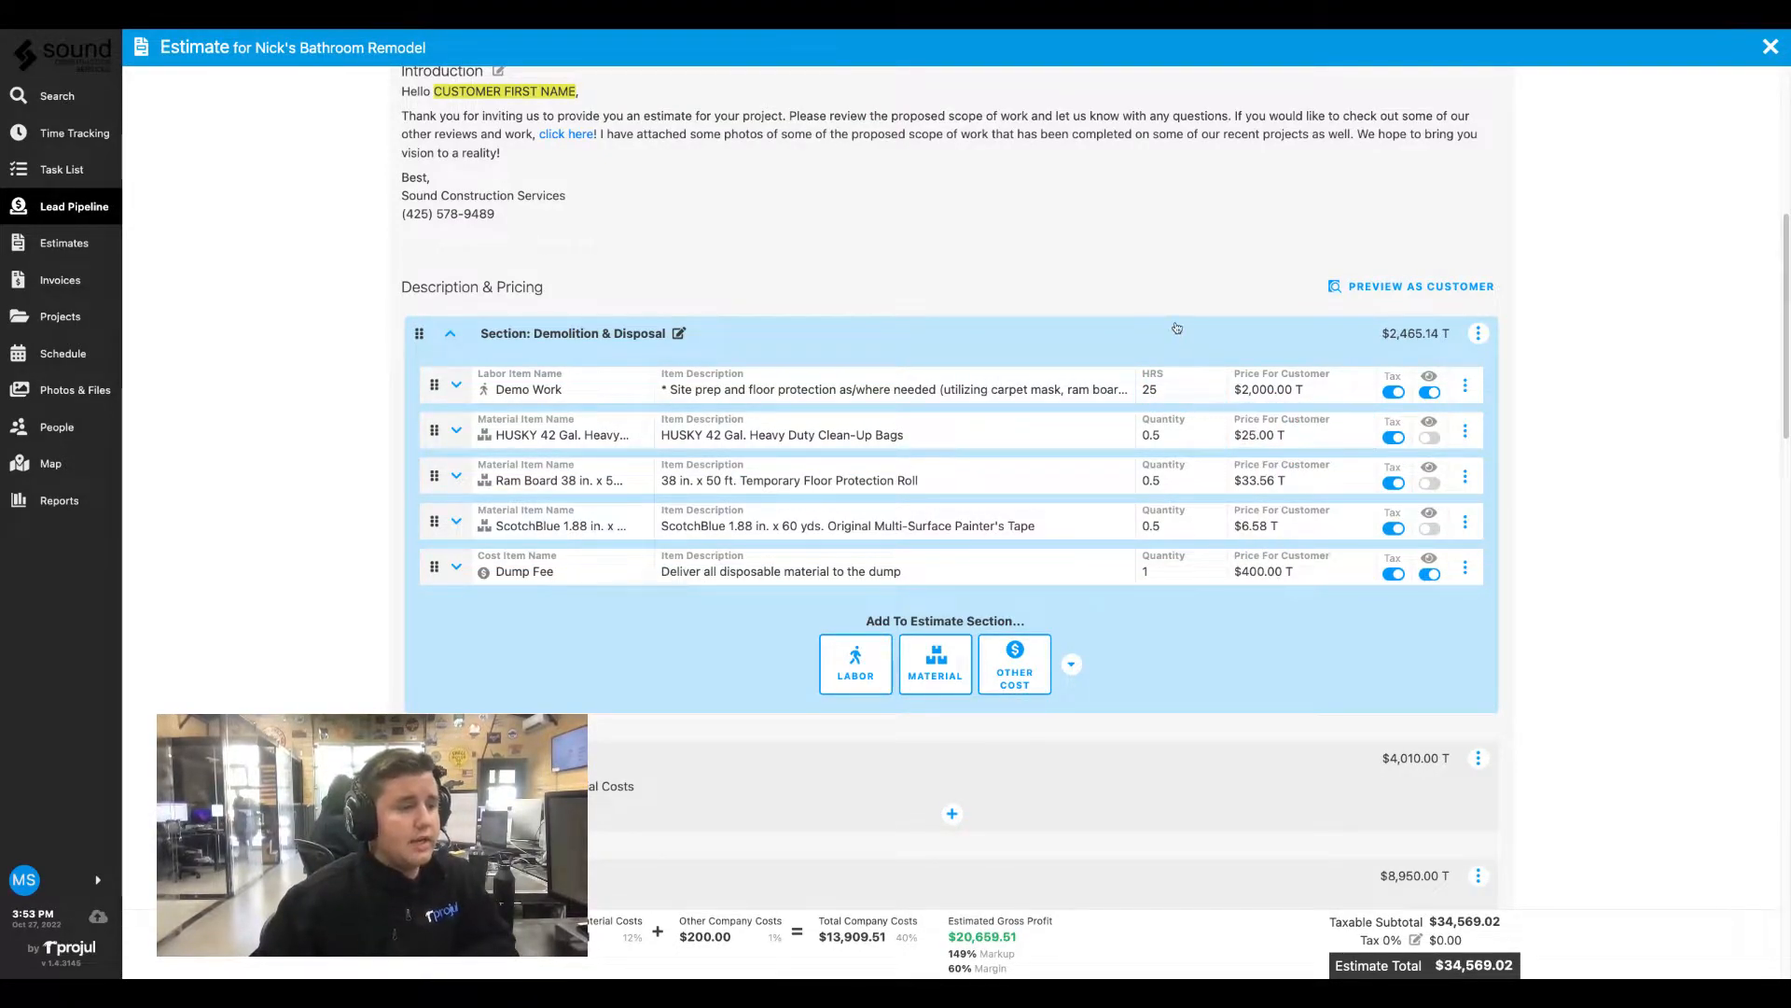
Preview the estimate as the customer, review its sections down to the total, and close the preview
scroll(892, 697, "down", 1)
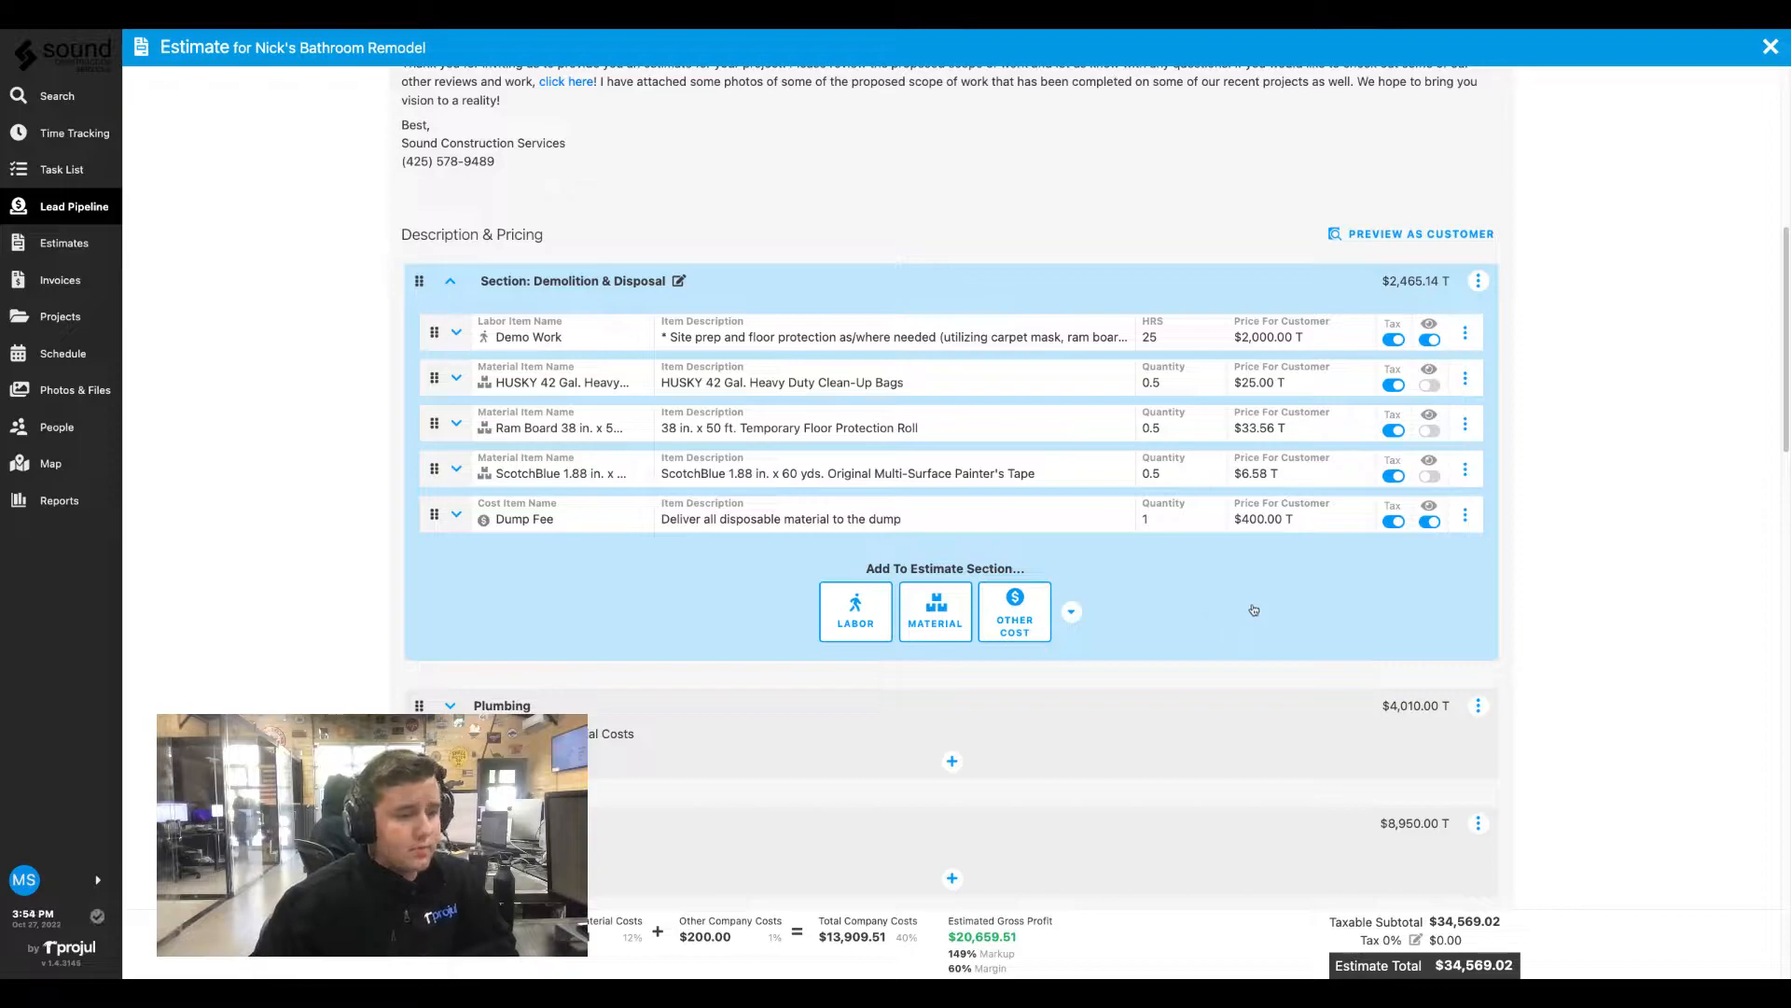
scroll(1254, 611, "down", 1)
scroll(1315, 600, "down", 1)
scroll(1595, 508, "up", 1)
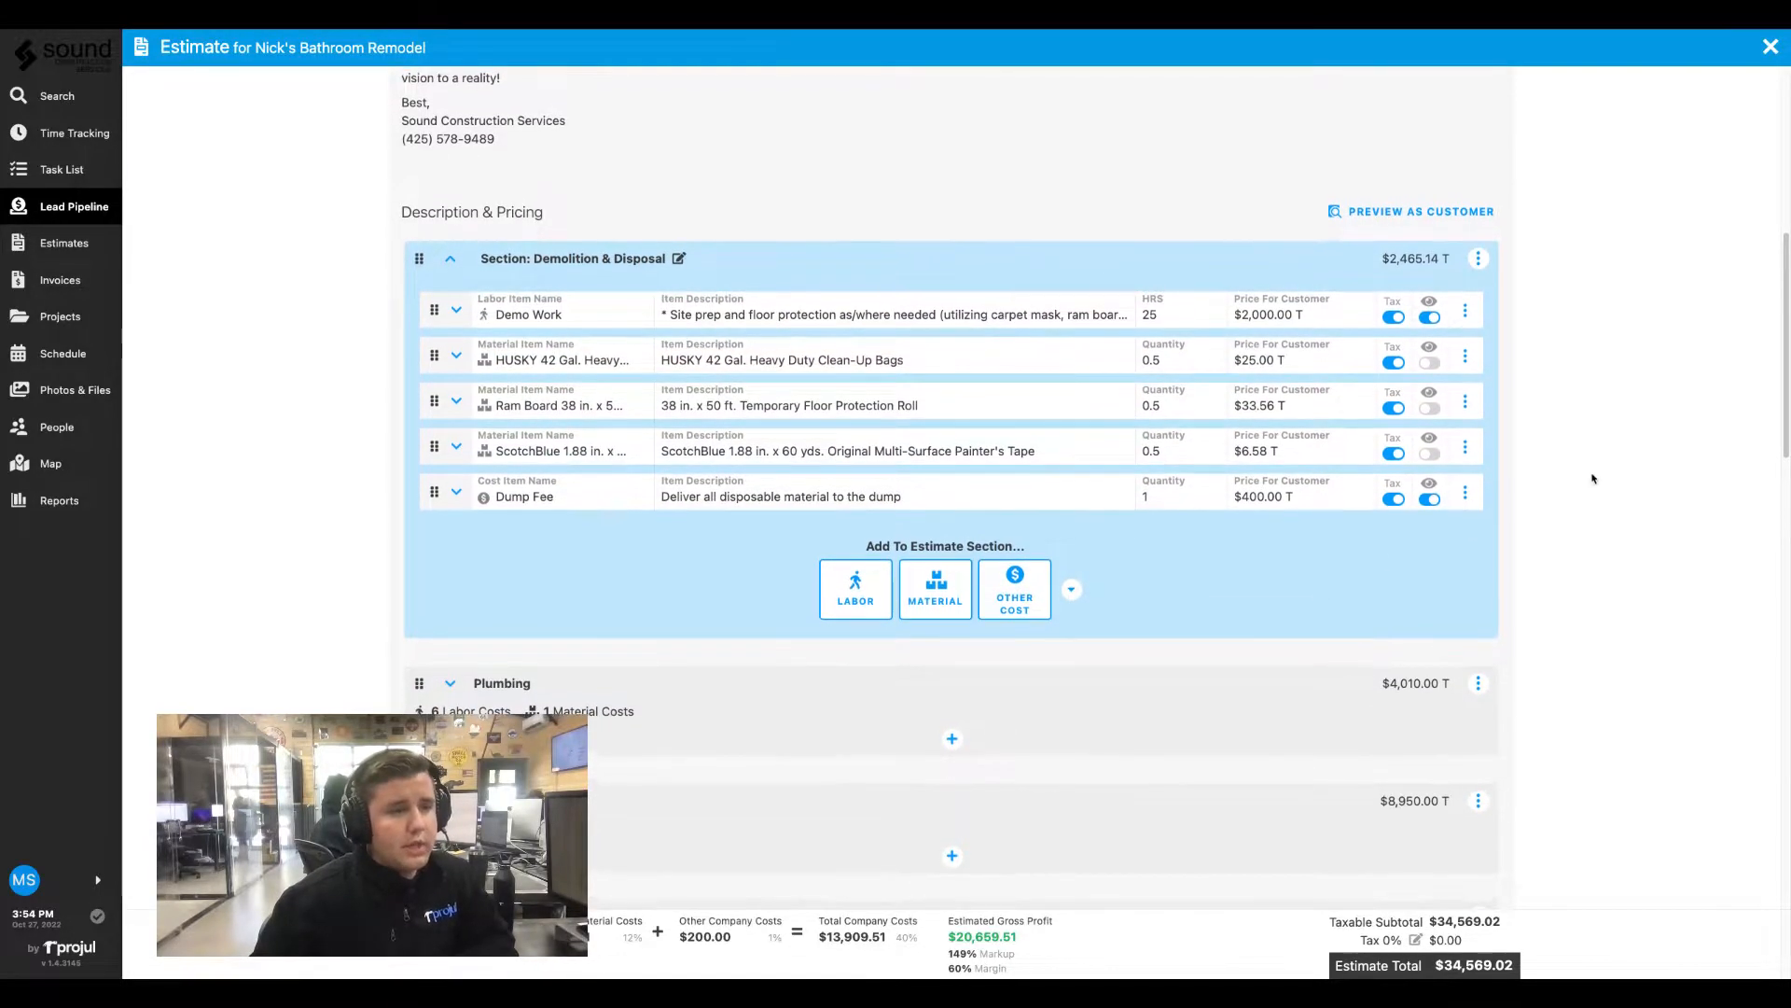
left_click(1462, 213)
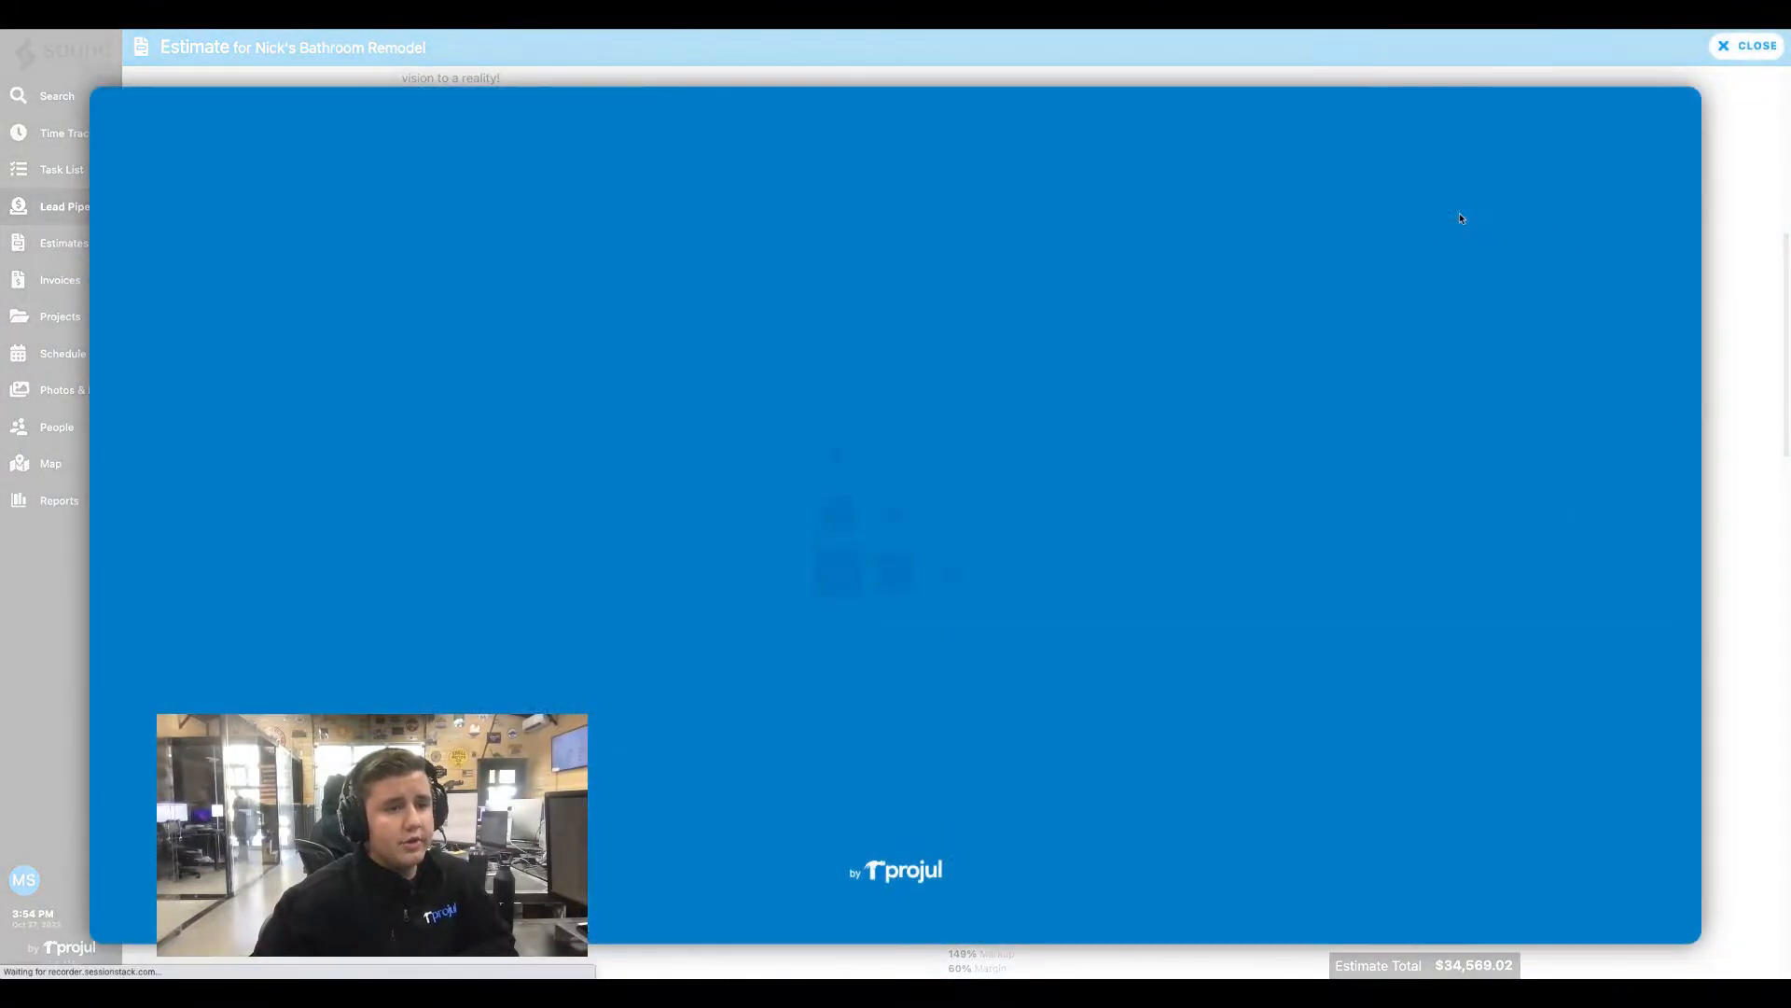
scroll(1323, 530, "down", 5)
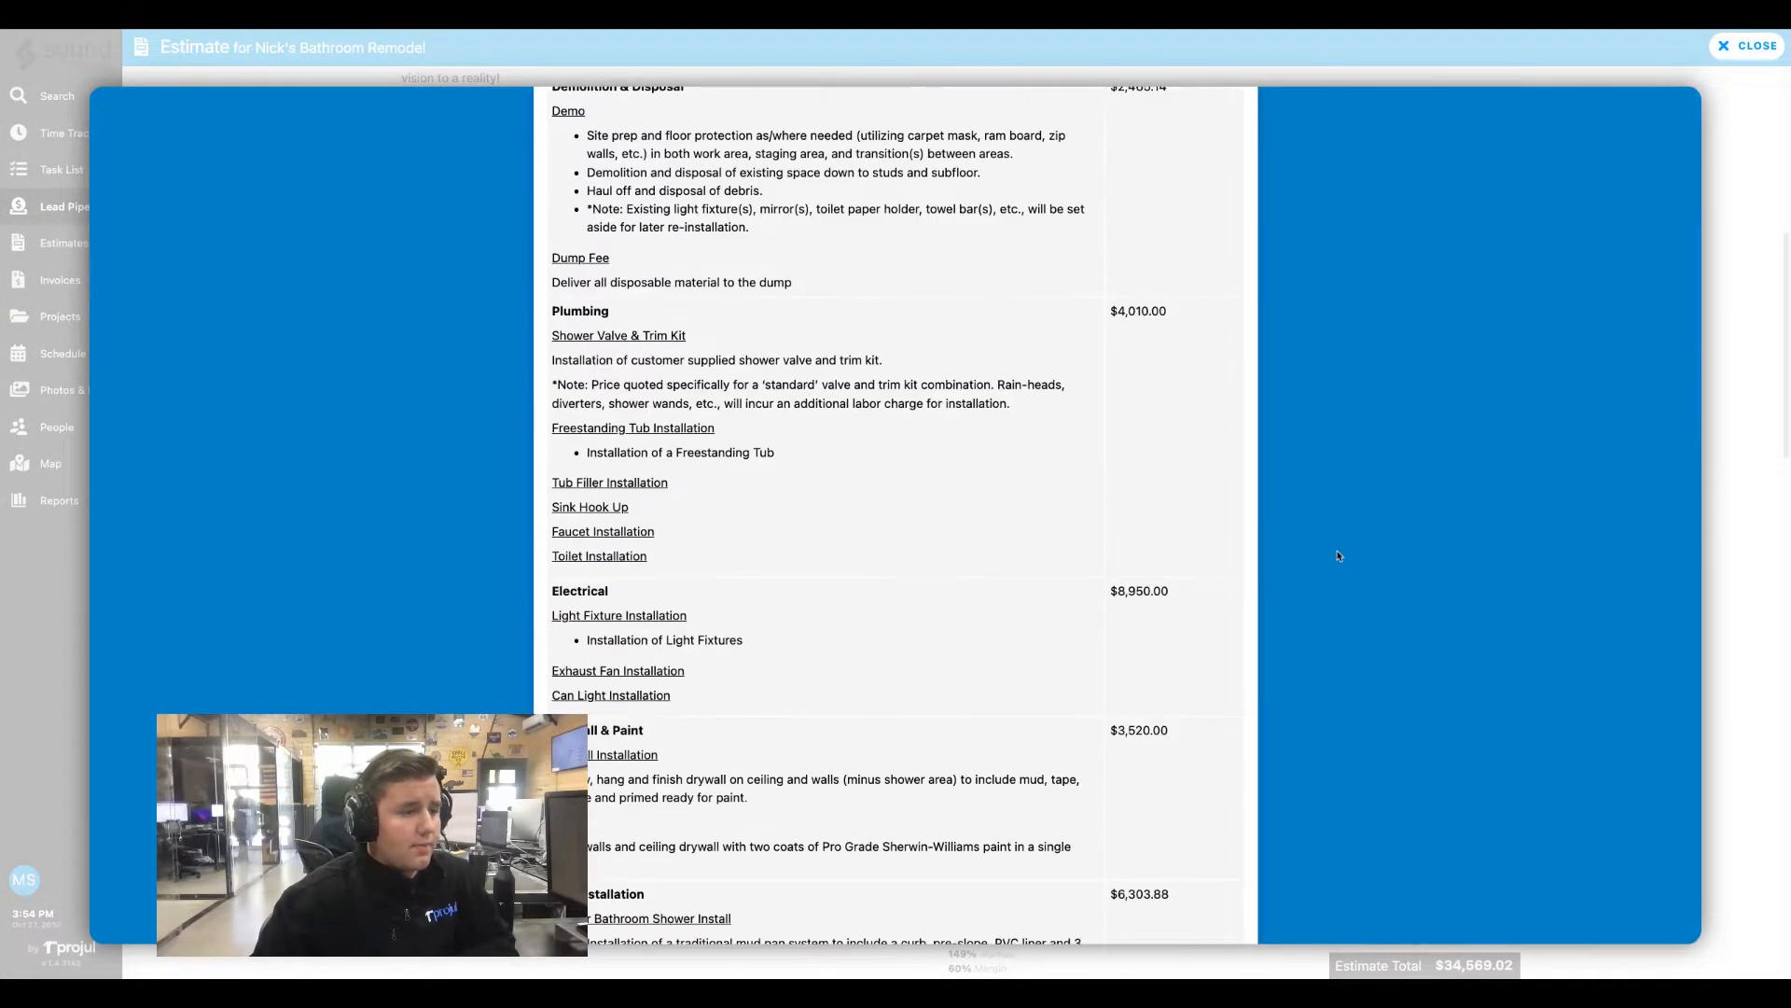
scroll(1349, 577, "down", 9)
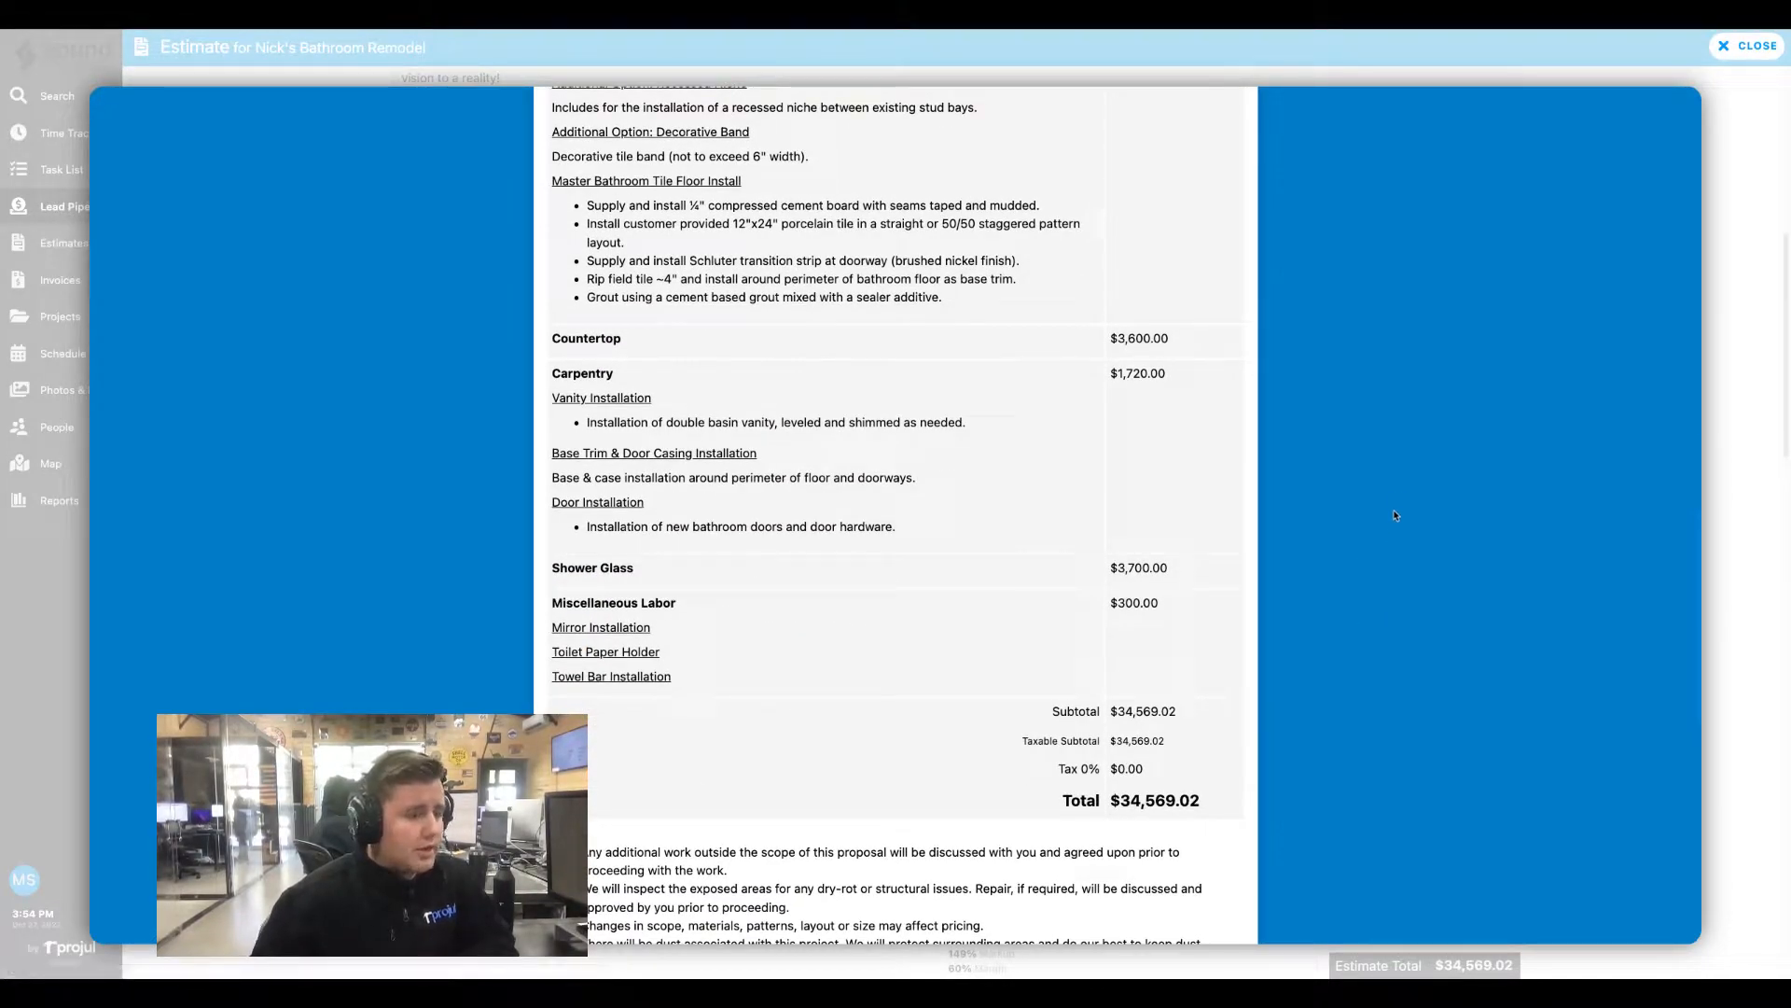
left_click(1731, 52)
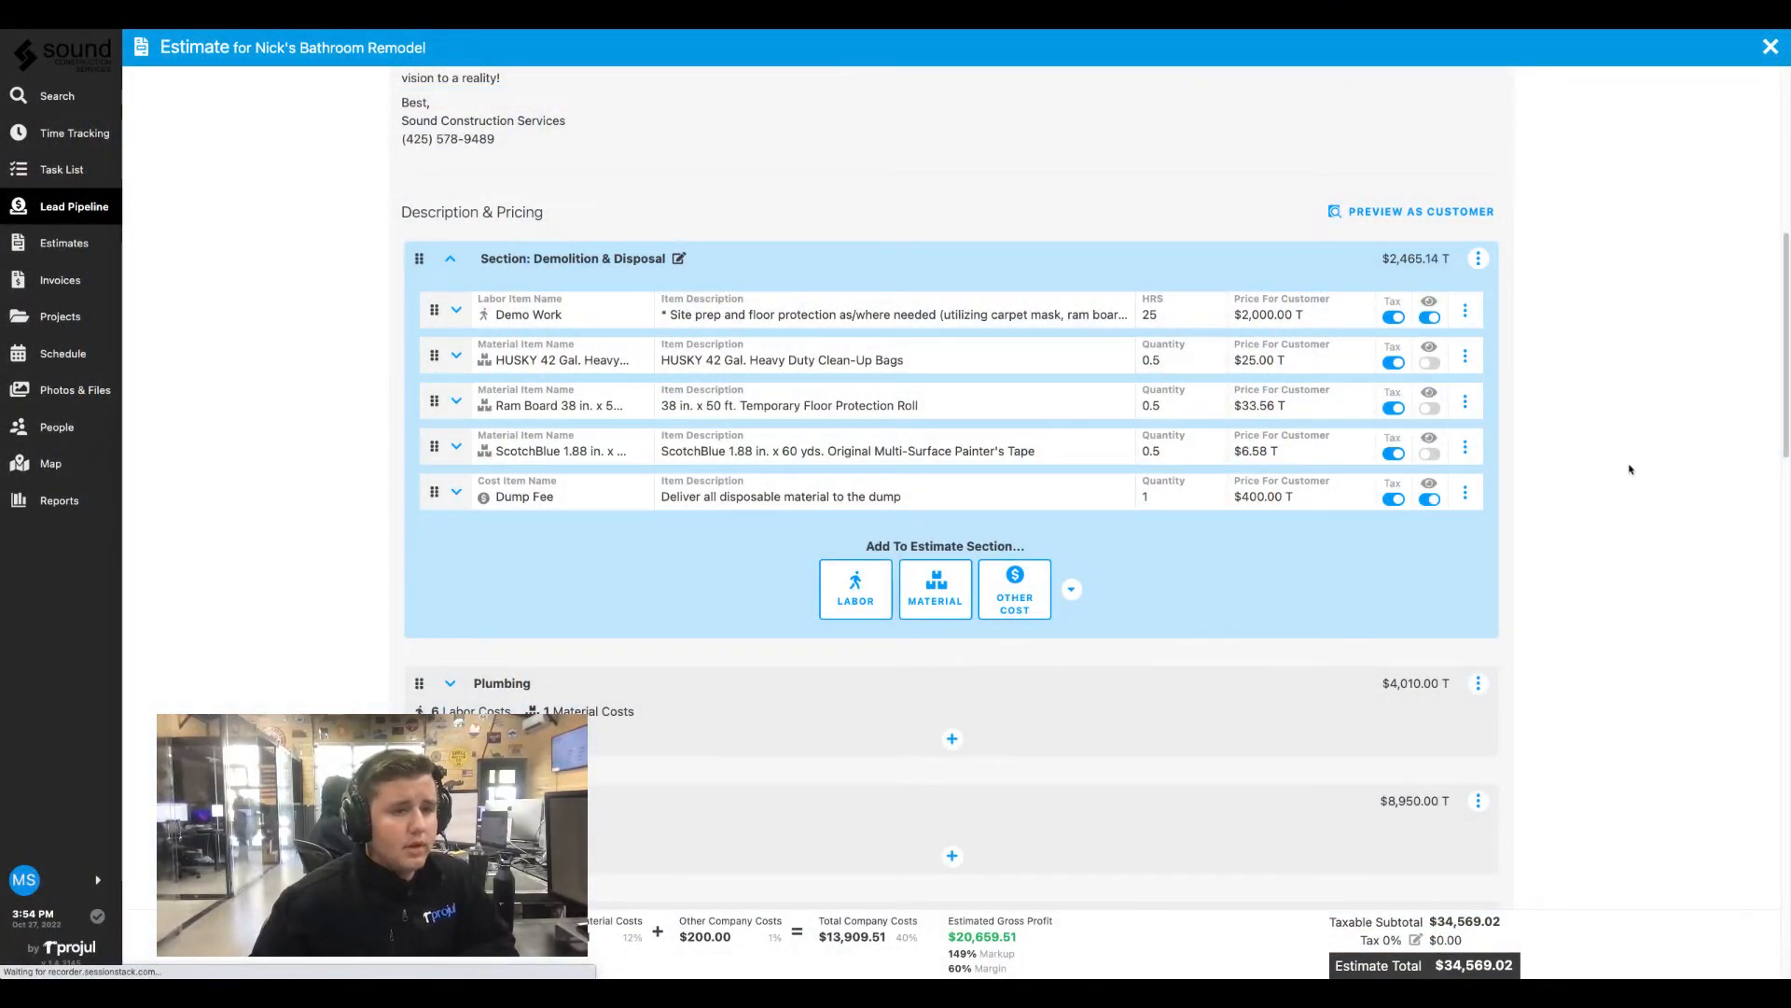
Send the finished estimate to the customer by email with the prefilled message
scroll(1630, 469, "down", 20)
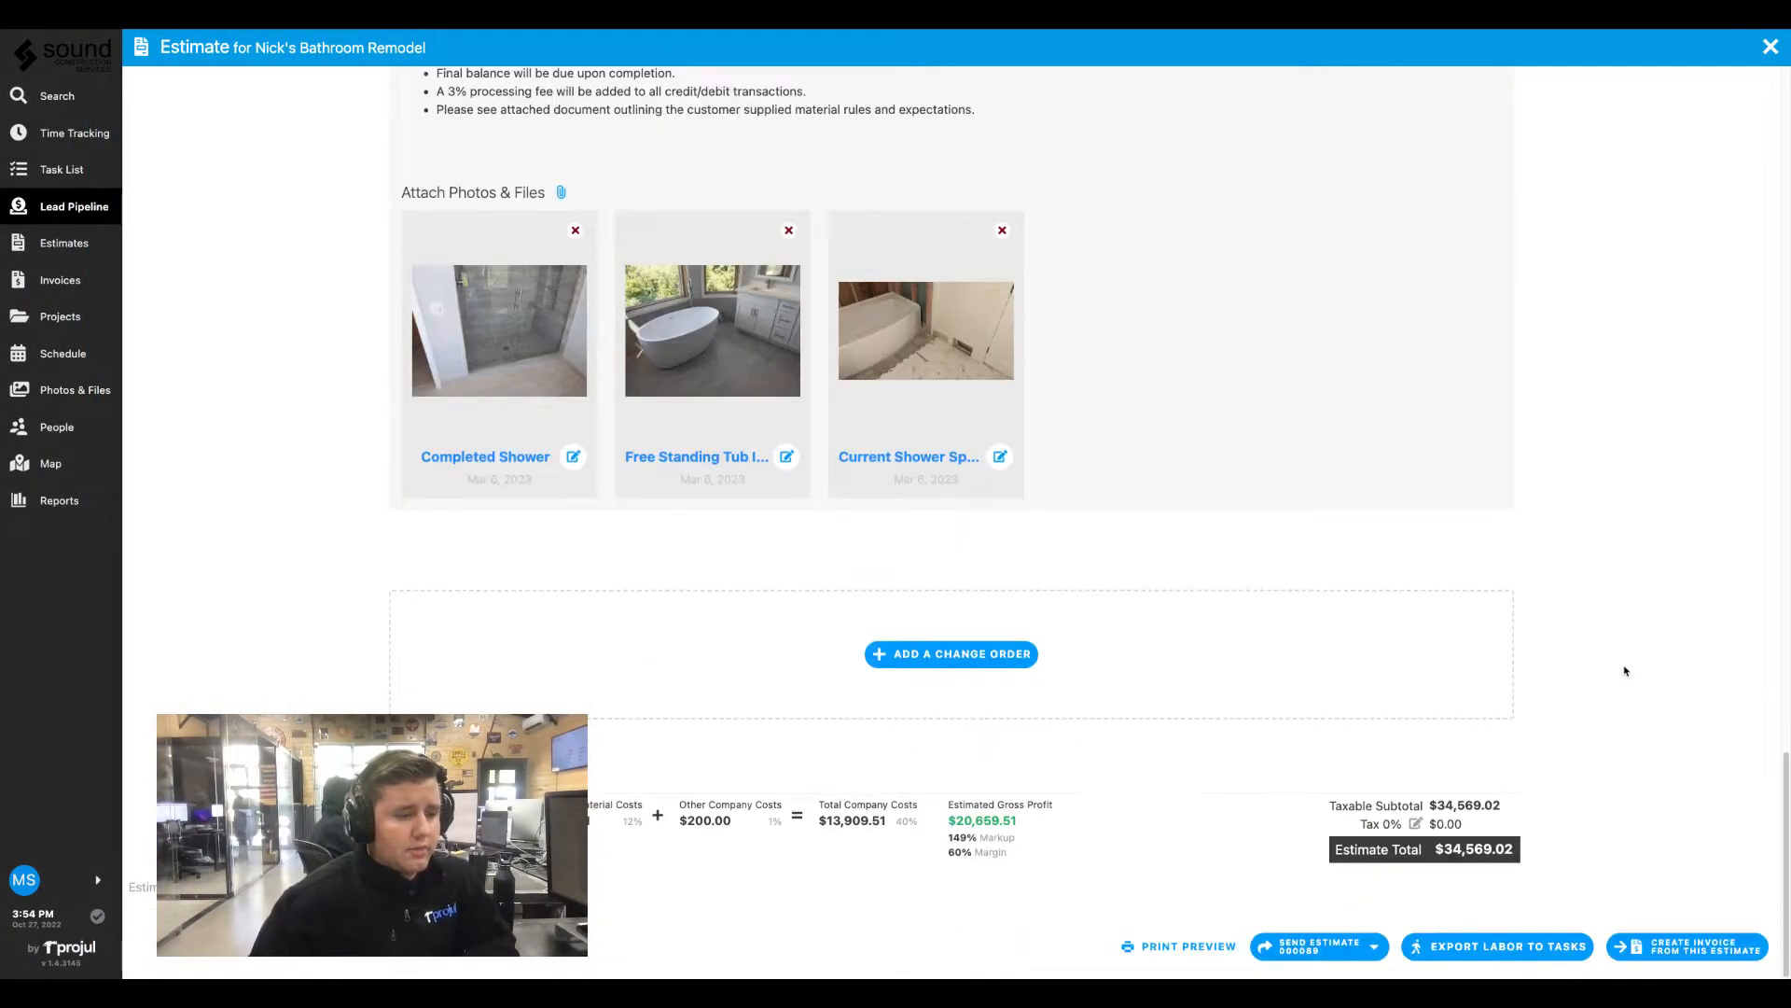
left_click(1374, 947)
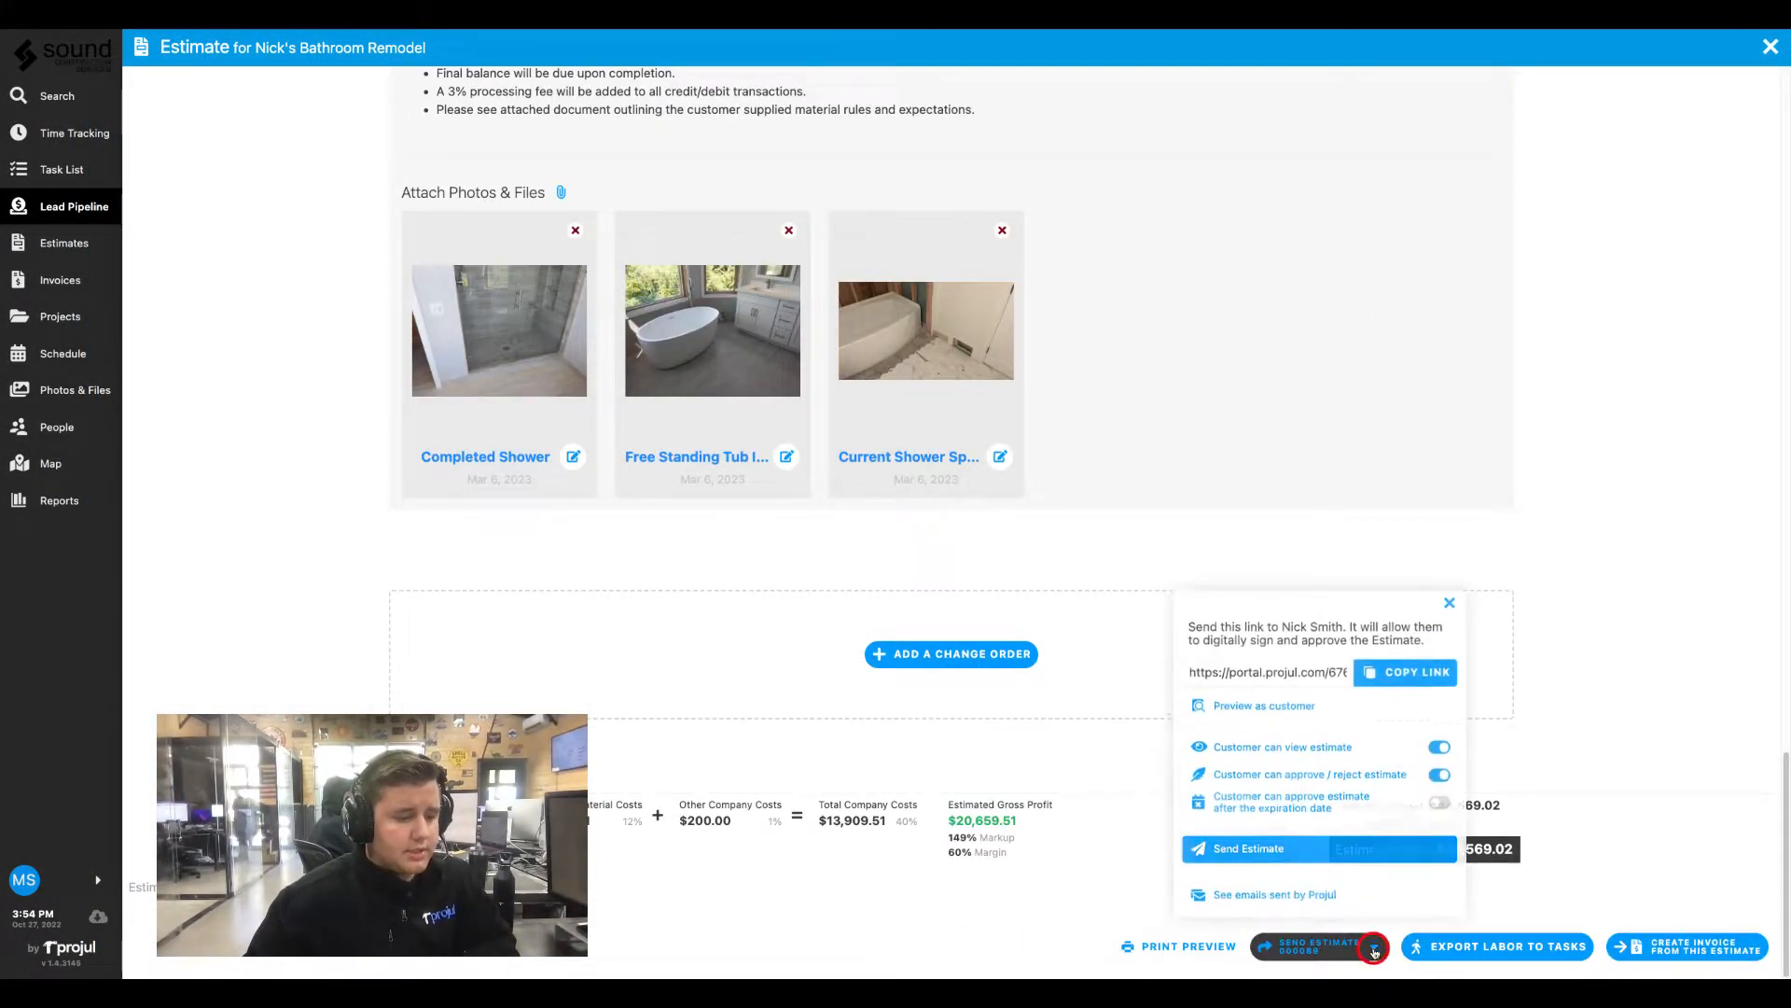
left_click(1336, 858)
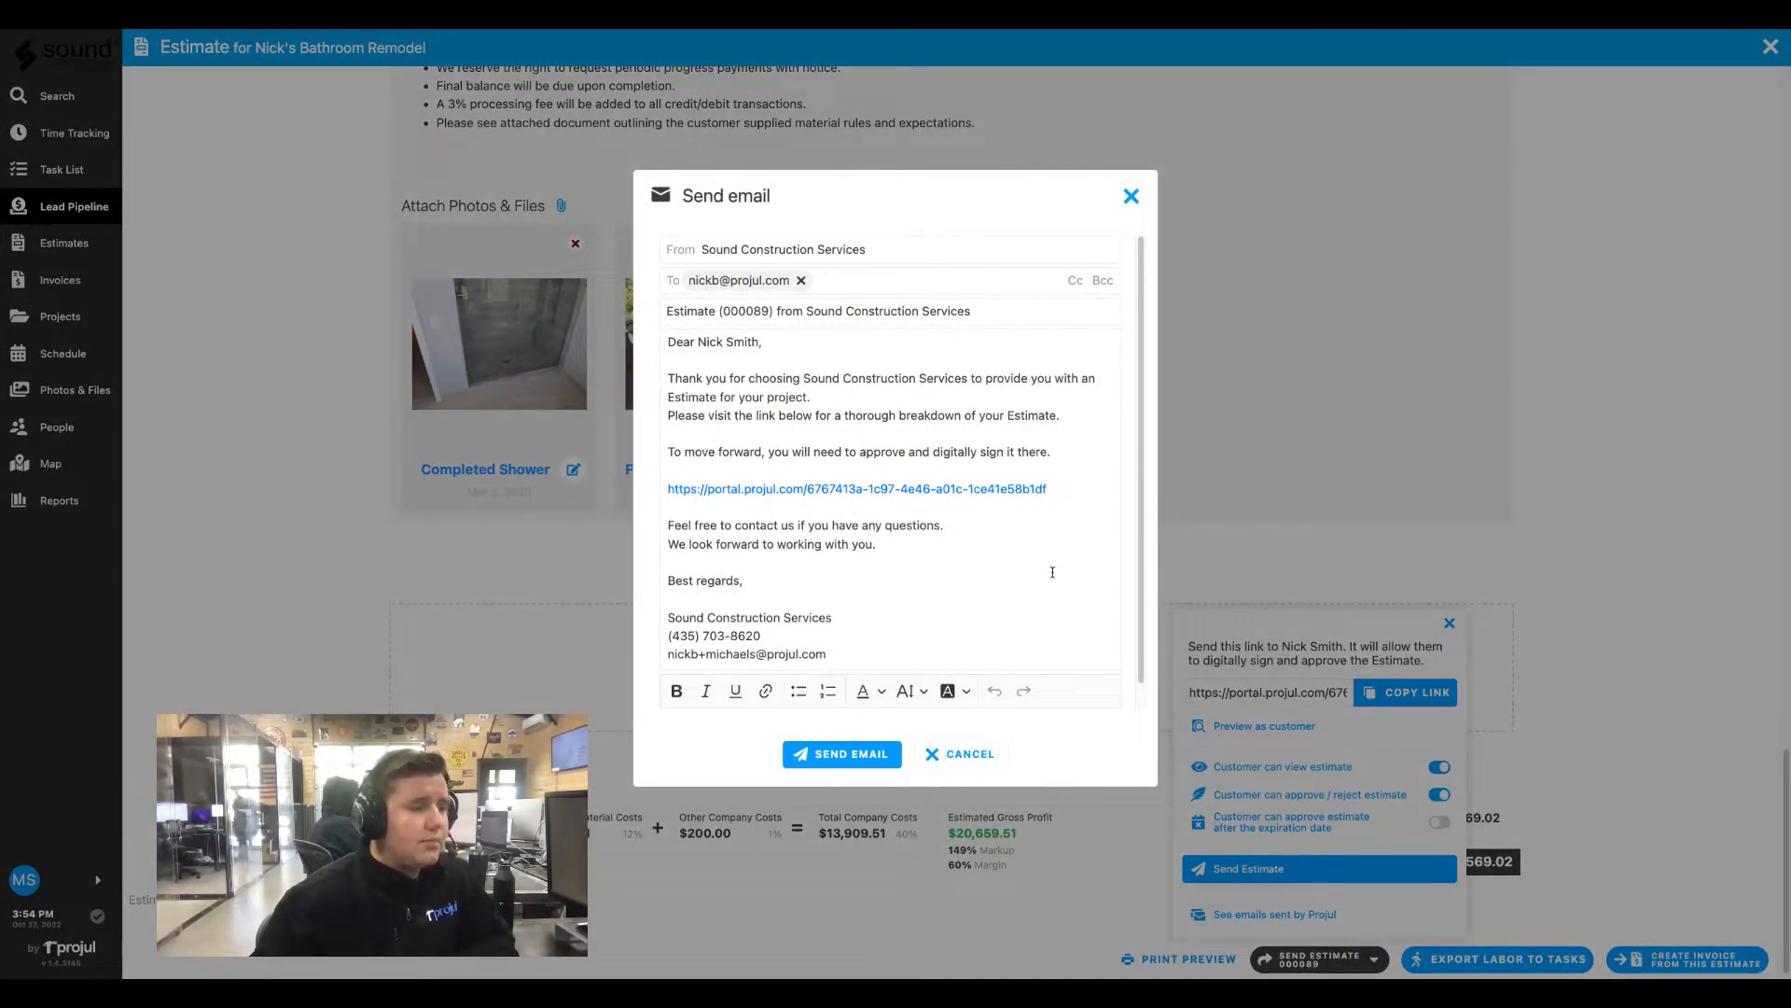
left_click(877, 755)
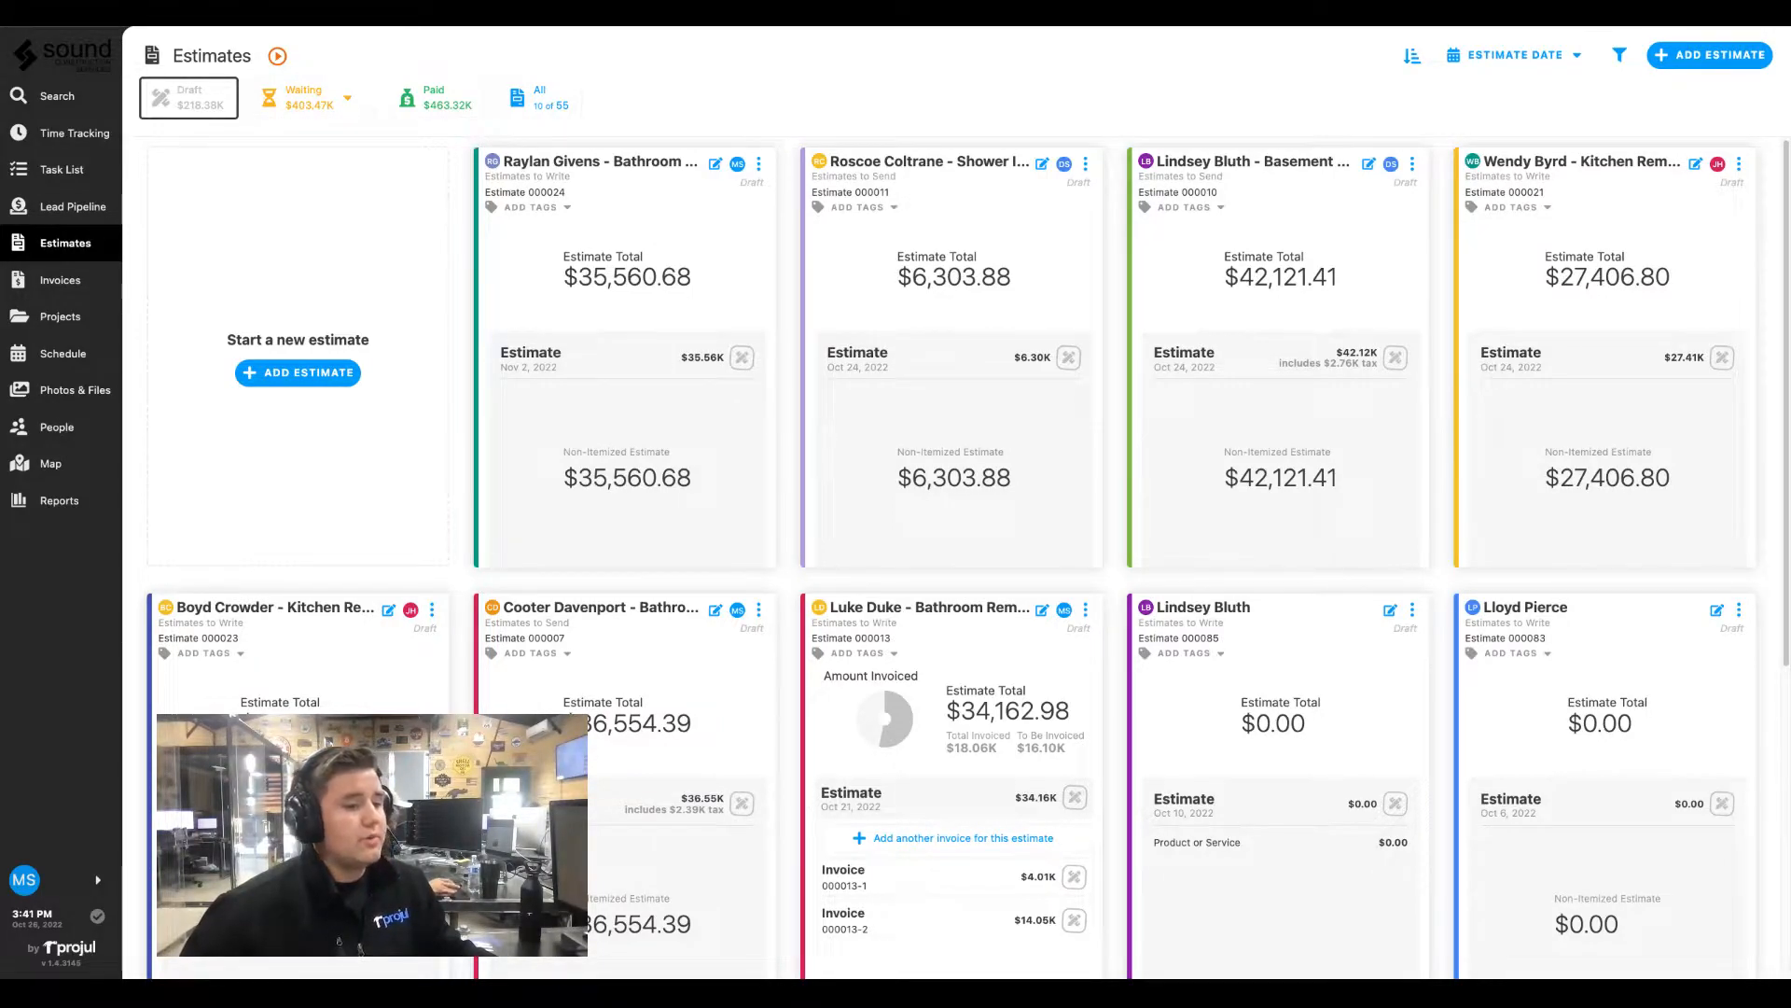
Create a new estimate from the Estimates page for the existing customer listed second
left_click(1710, 58)
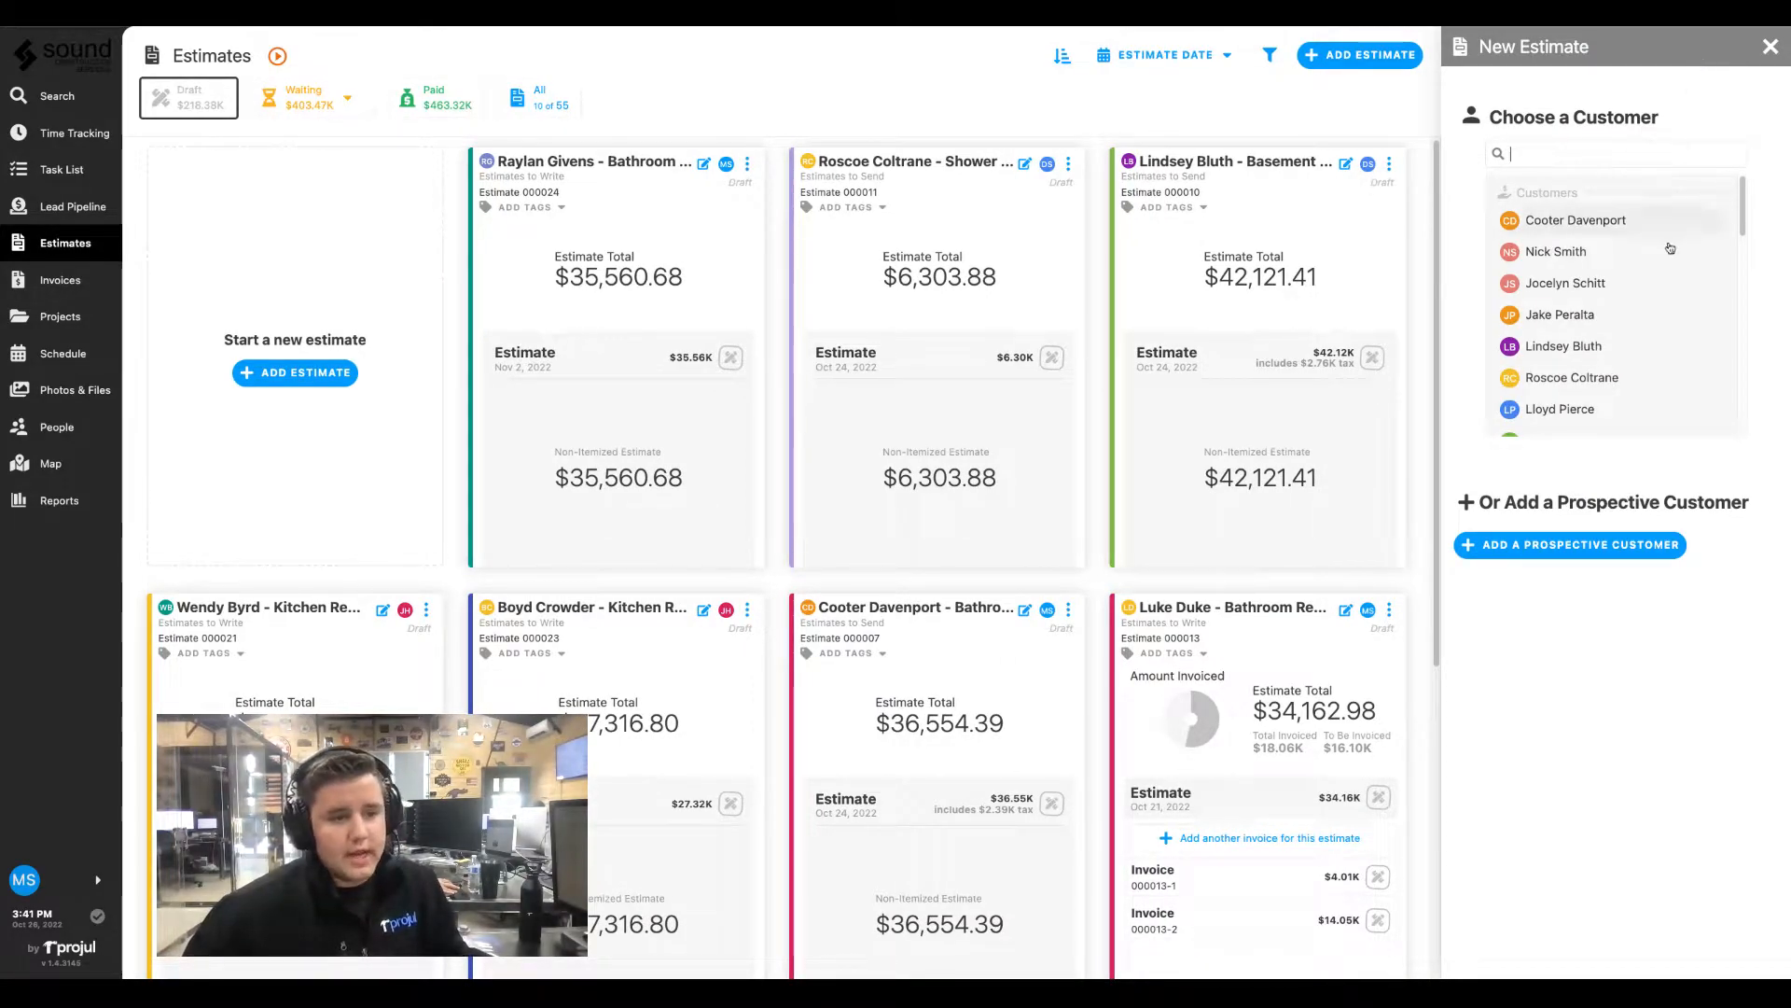
left_click(1601, 254)
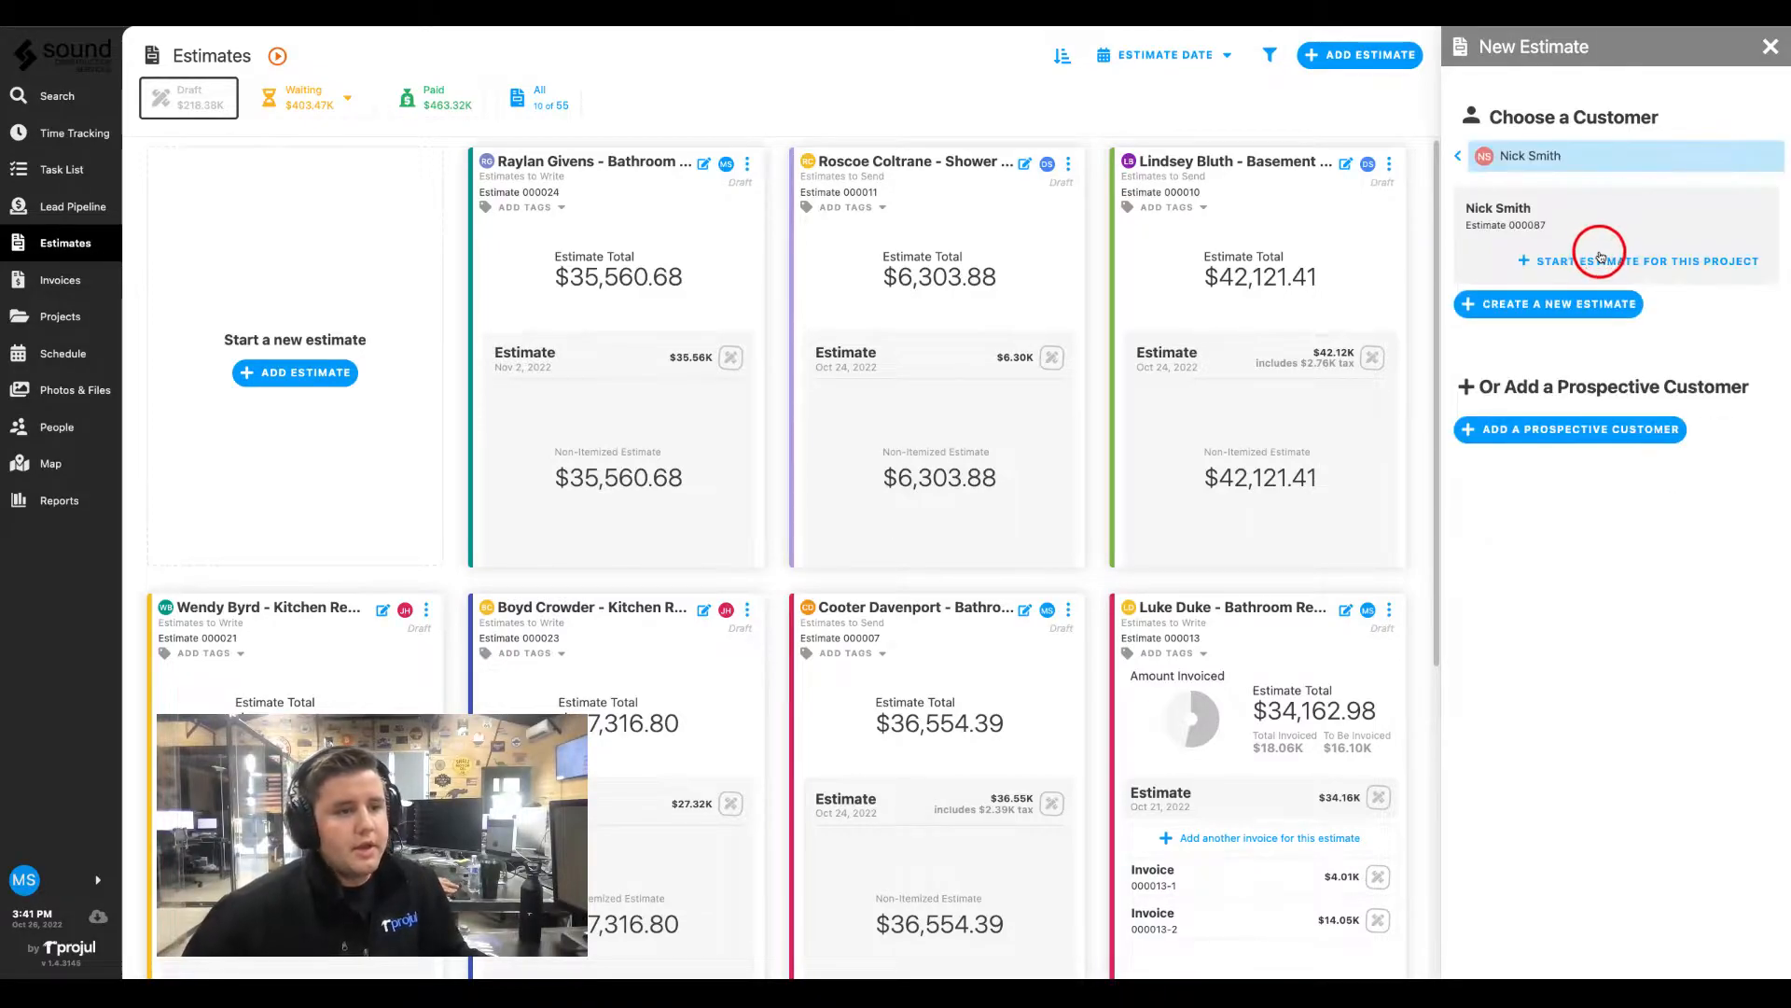
left_click(1559, 304)
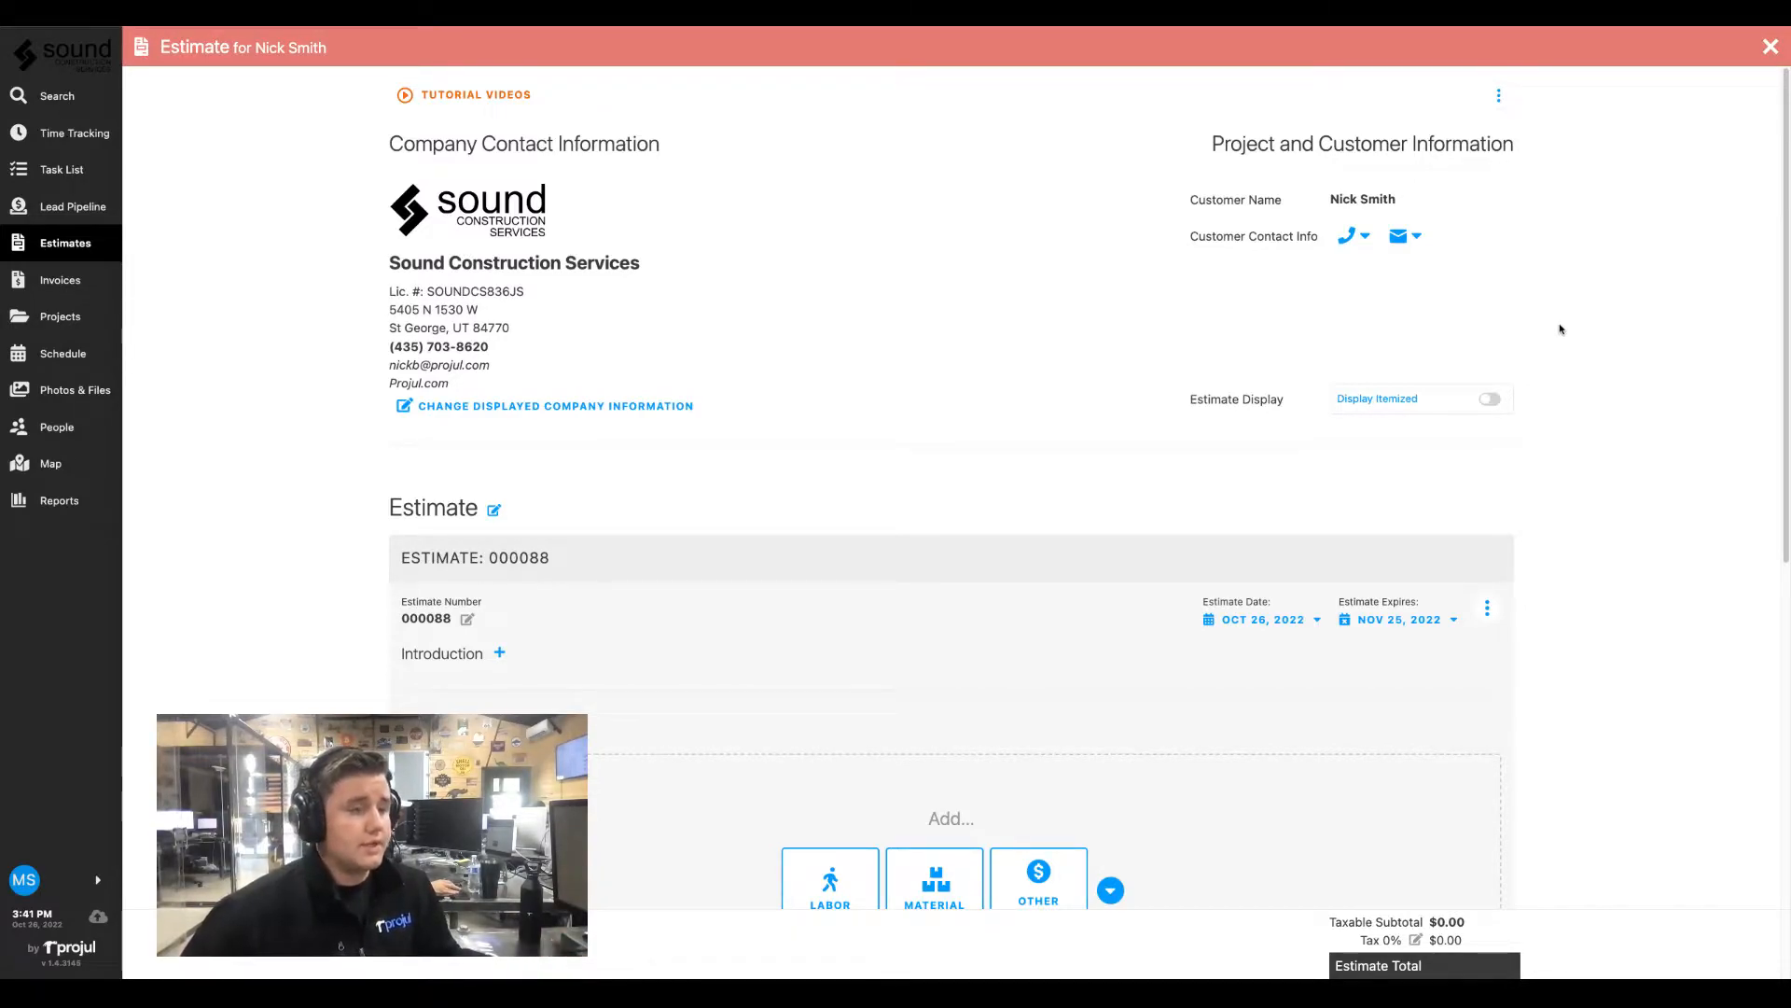
View the new estimate's introduction editor, collapse it without adding text, and open the Contract Details editor
scroll(1580, 351, "down", 3)
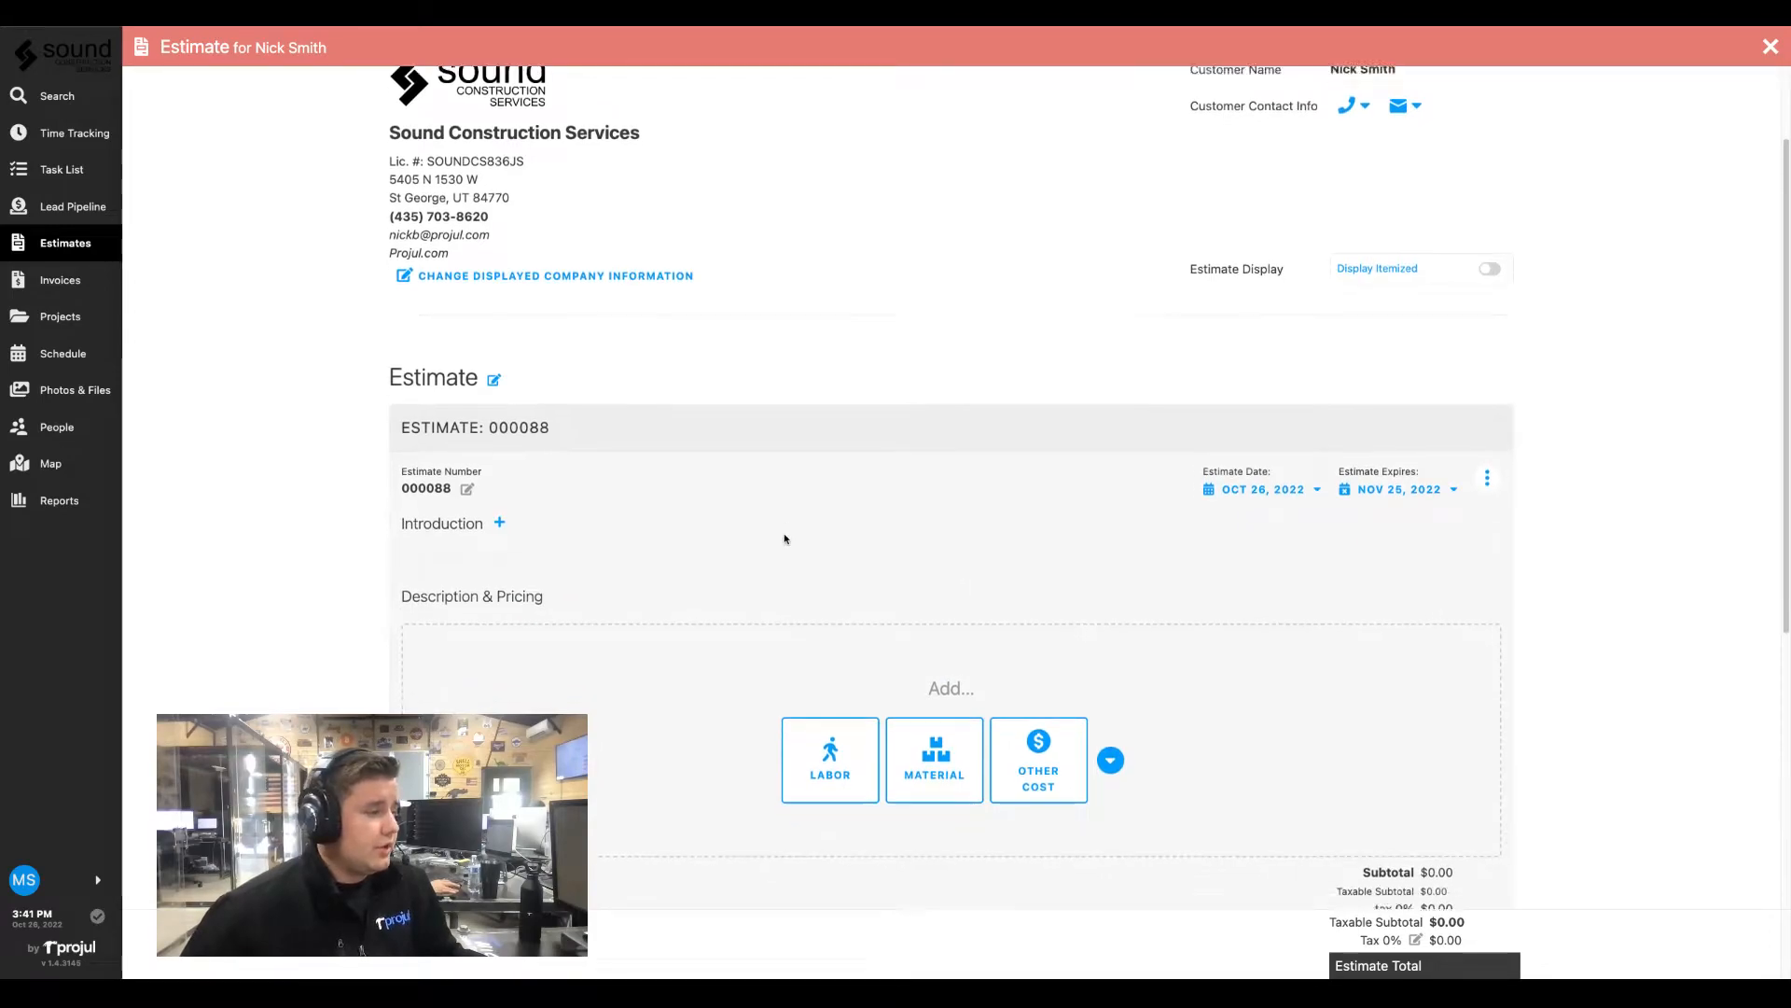
scroll(784, 540, "down", 1)
left_click(498, 468)
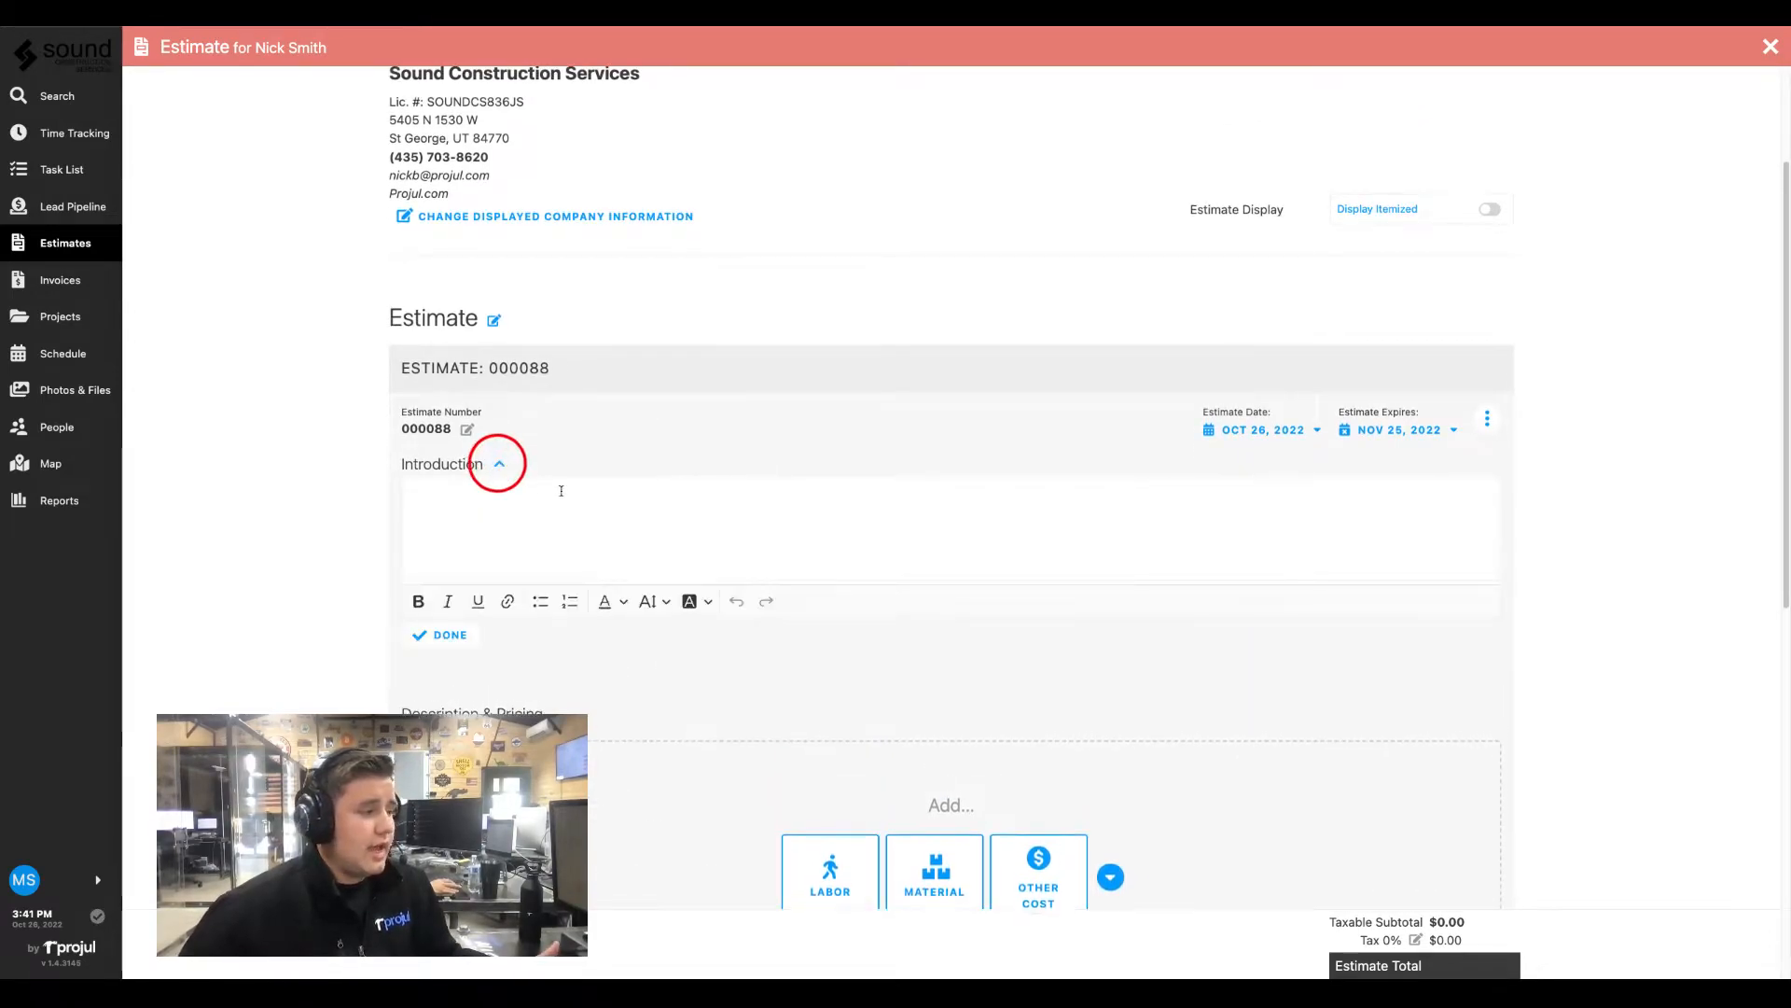
scroll(523, 466, "down", 1)
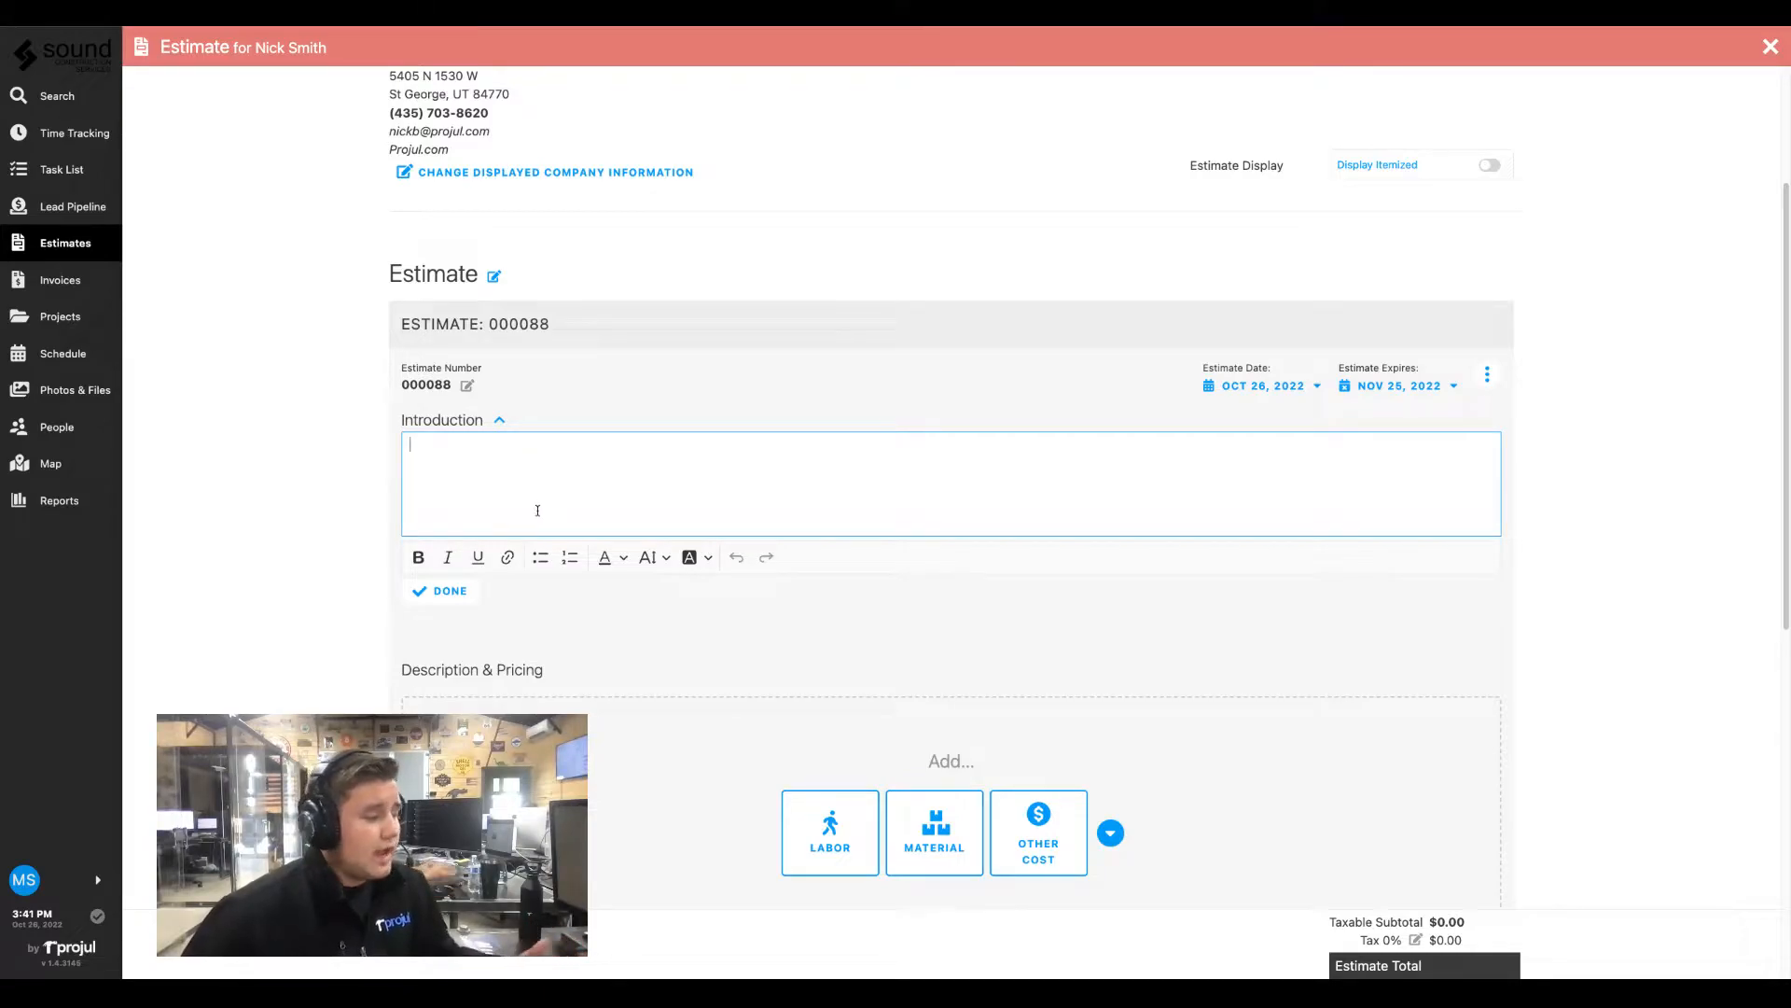
left_click(501, 421)
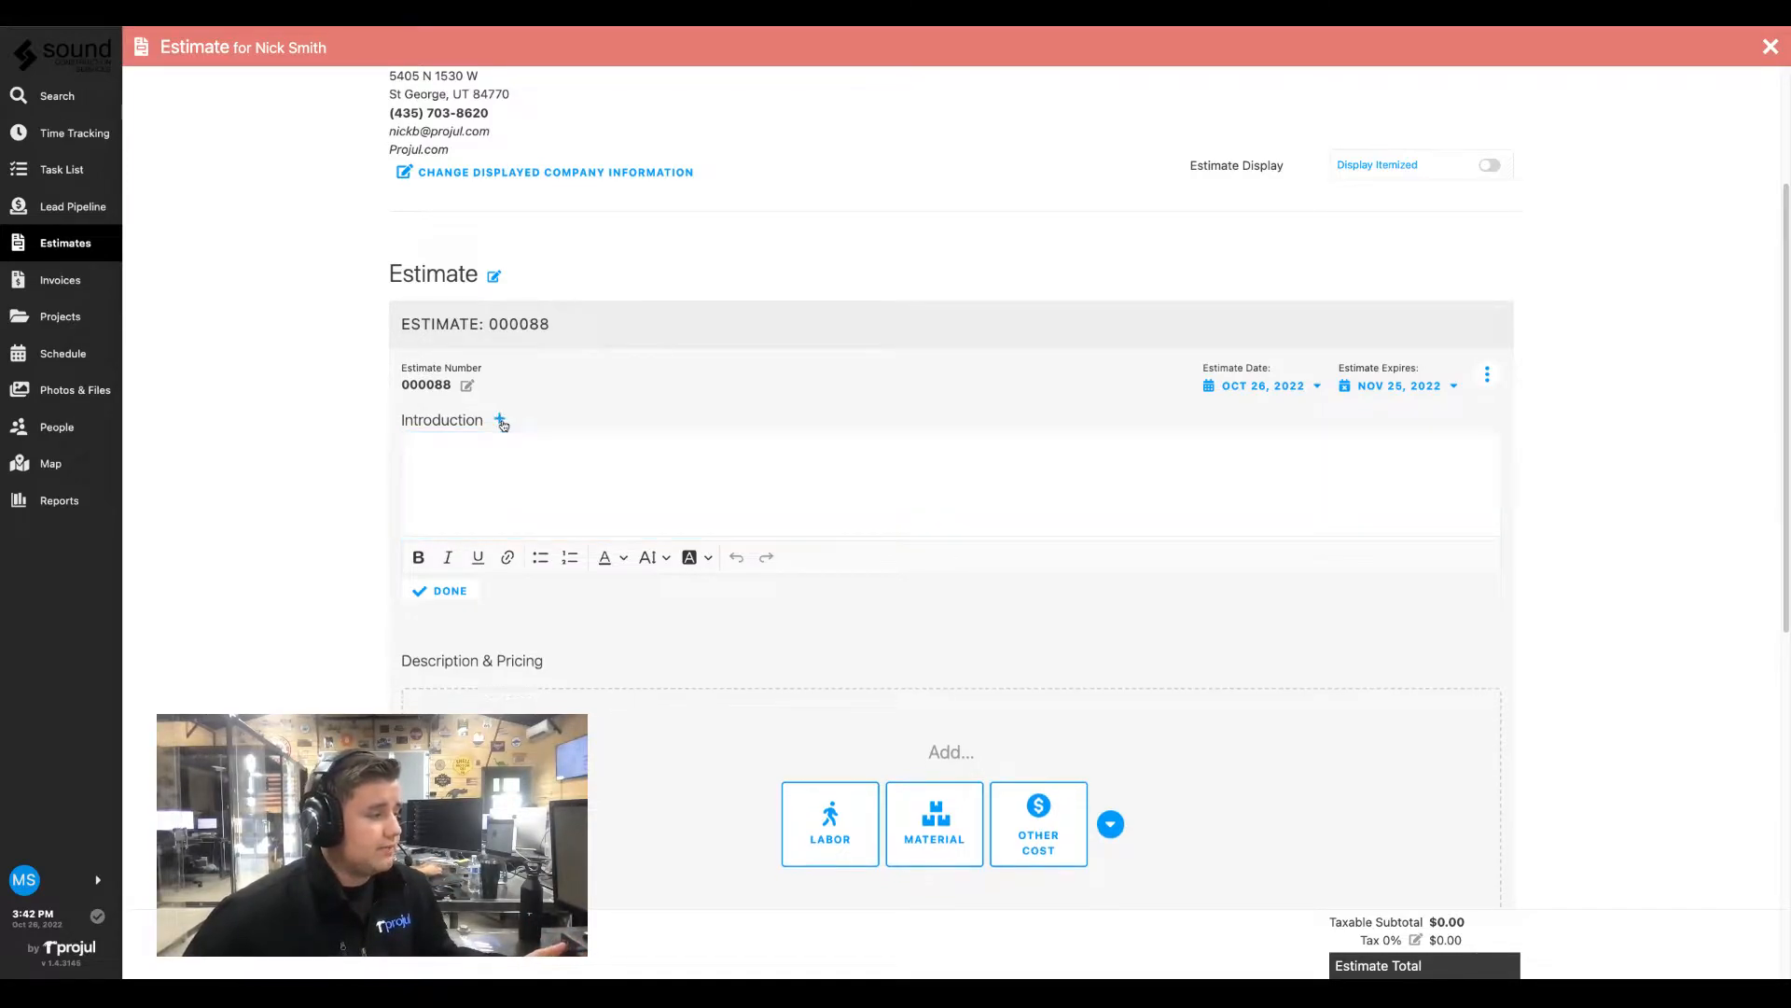
scroll(536, 472, "down", 4)
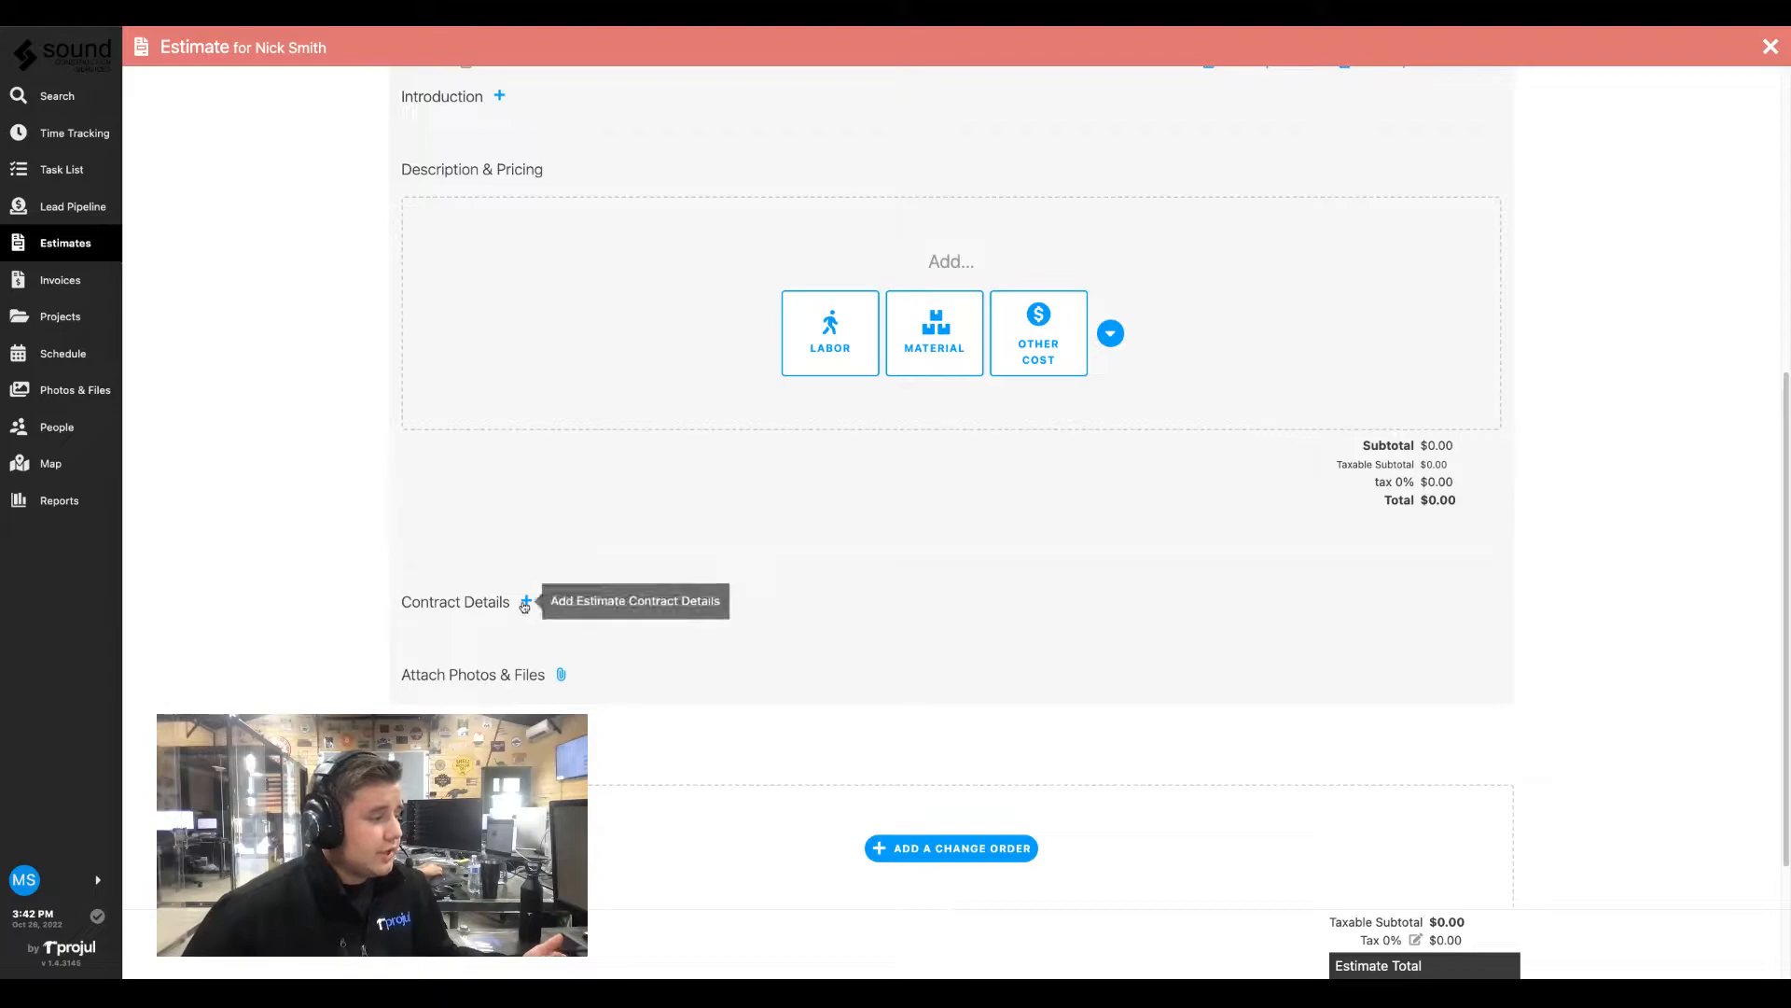
left_click(525, 603)
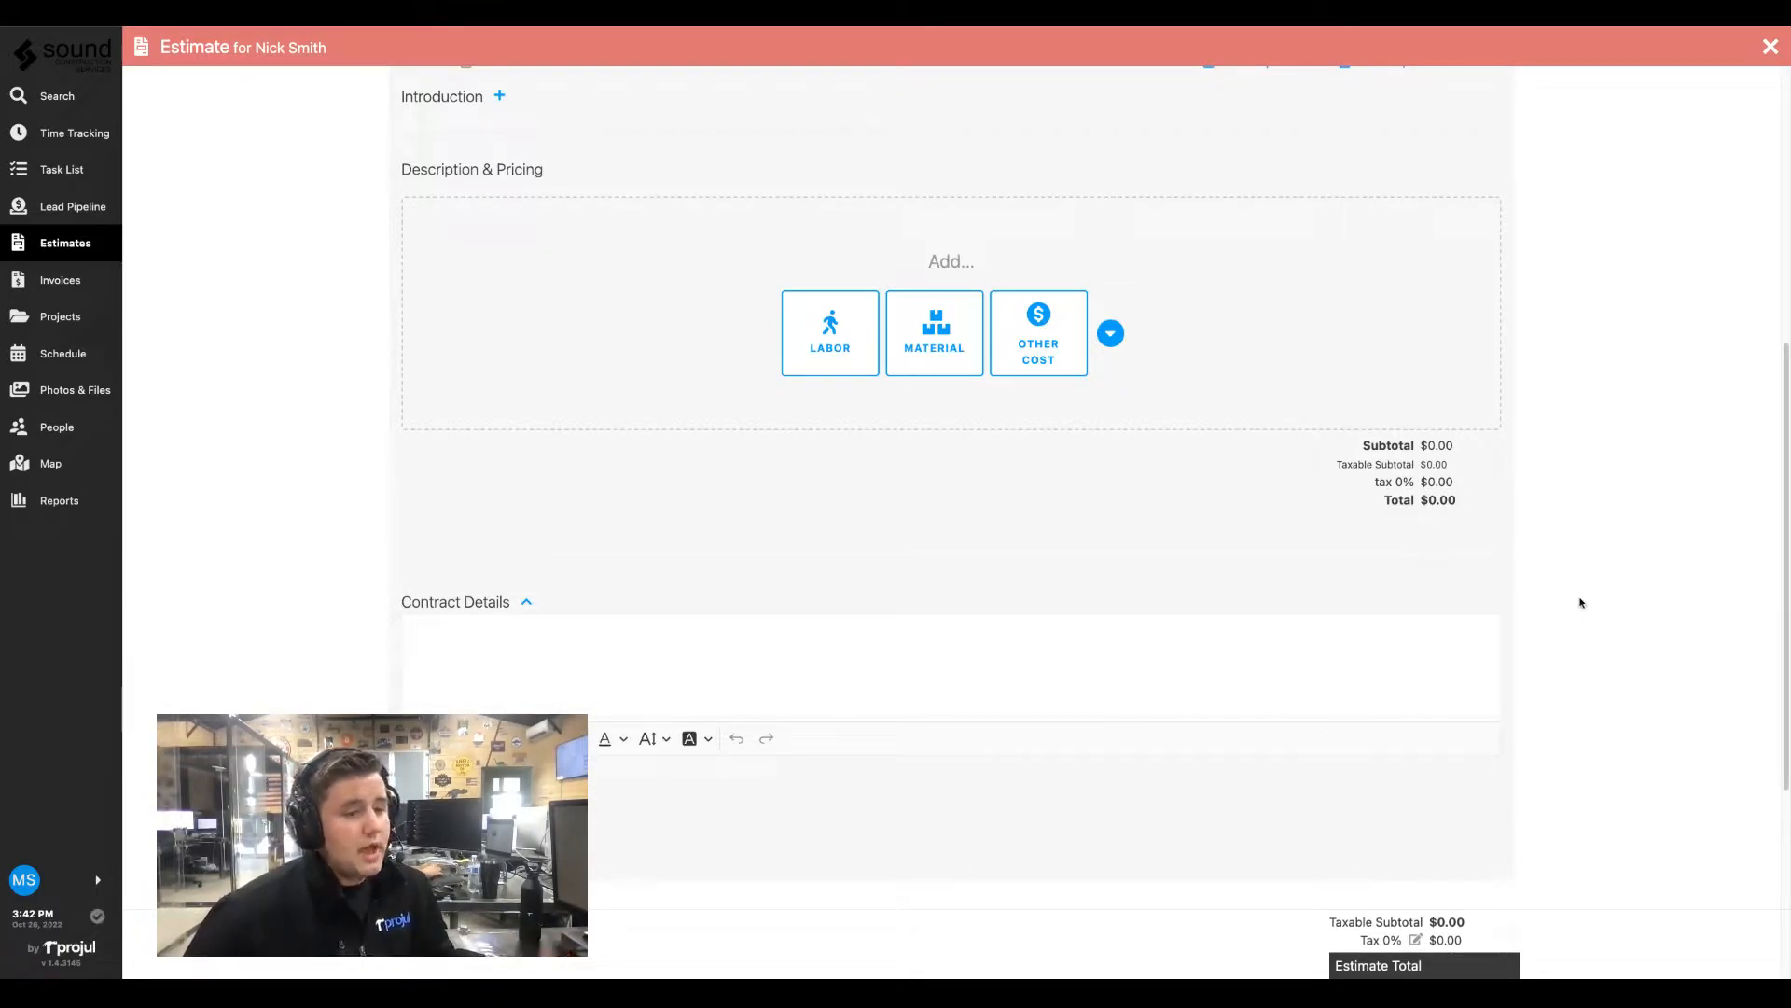
Make a template from this estimate and name it Contract Details
scroll(1587, 558, "up", 1)
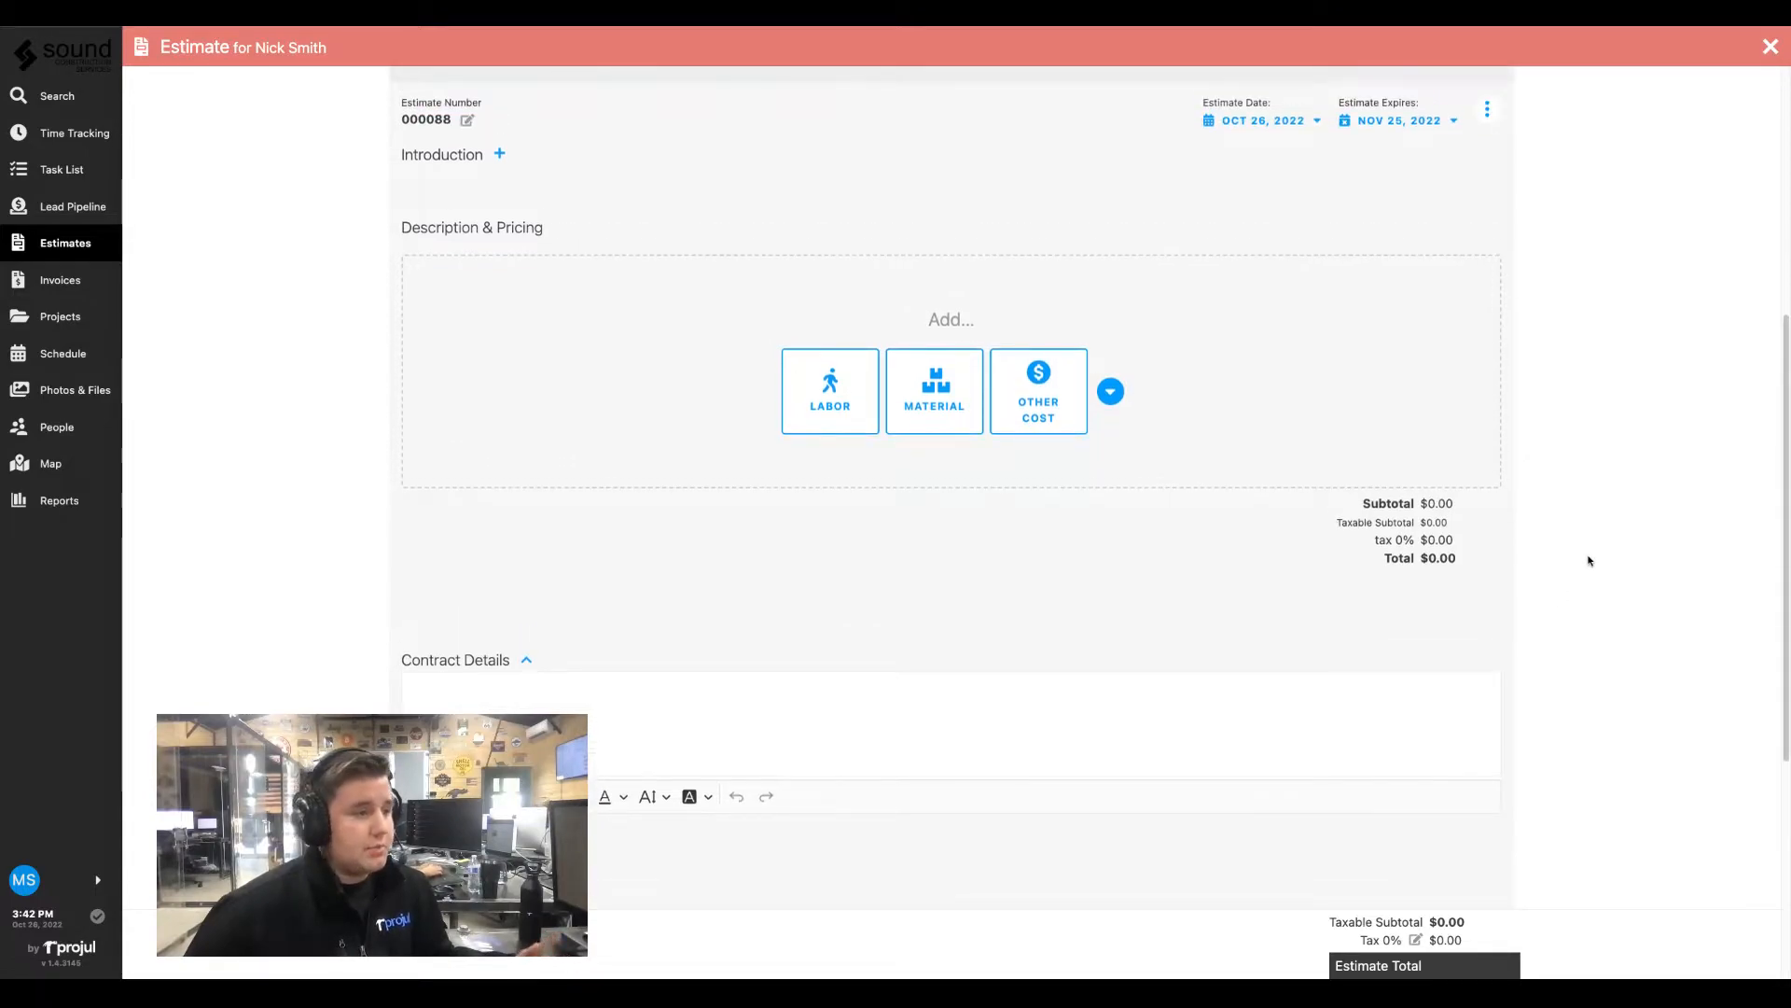
scroll(1587, 558, "up", 6)
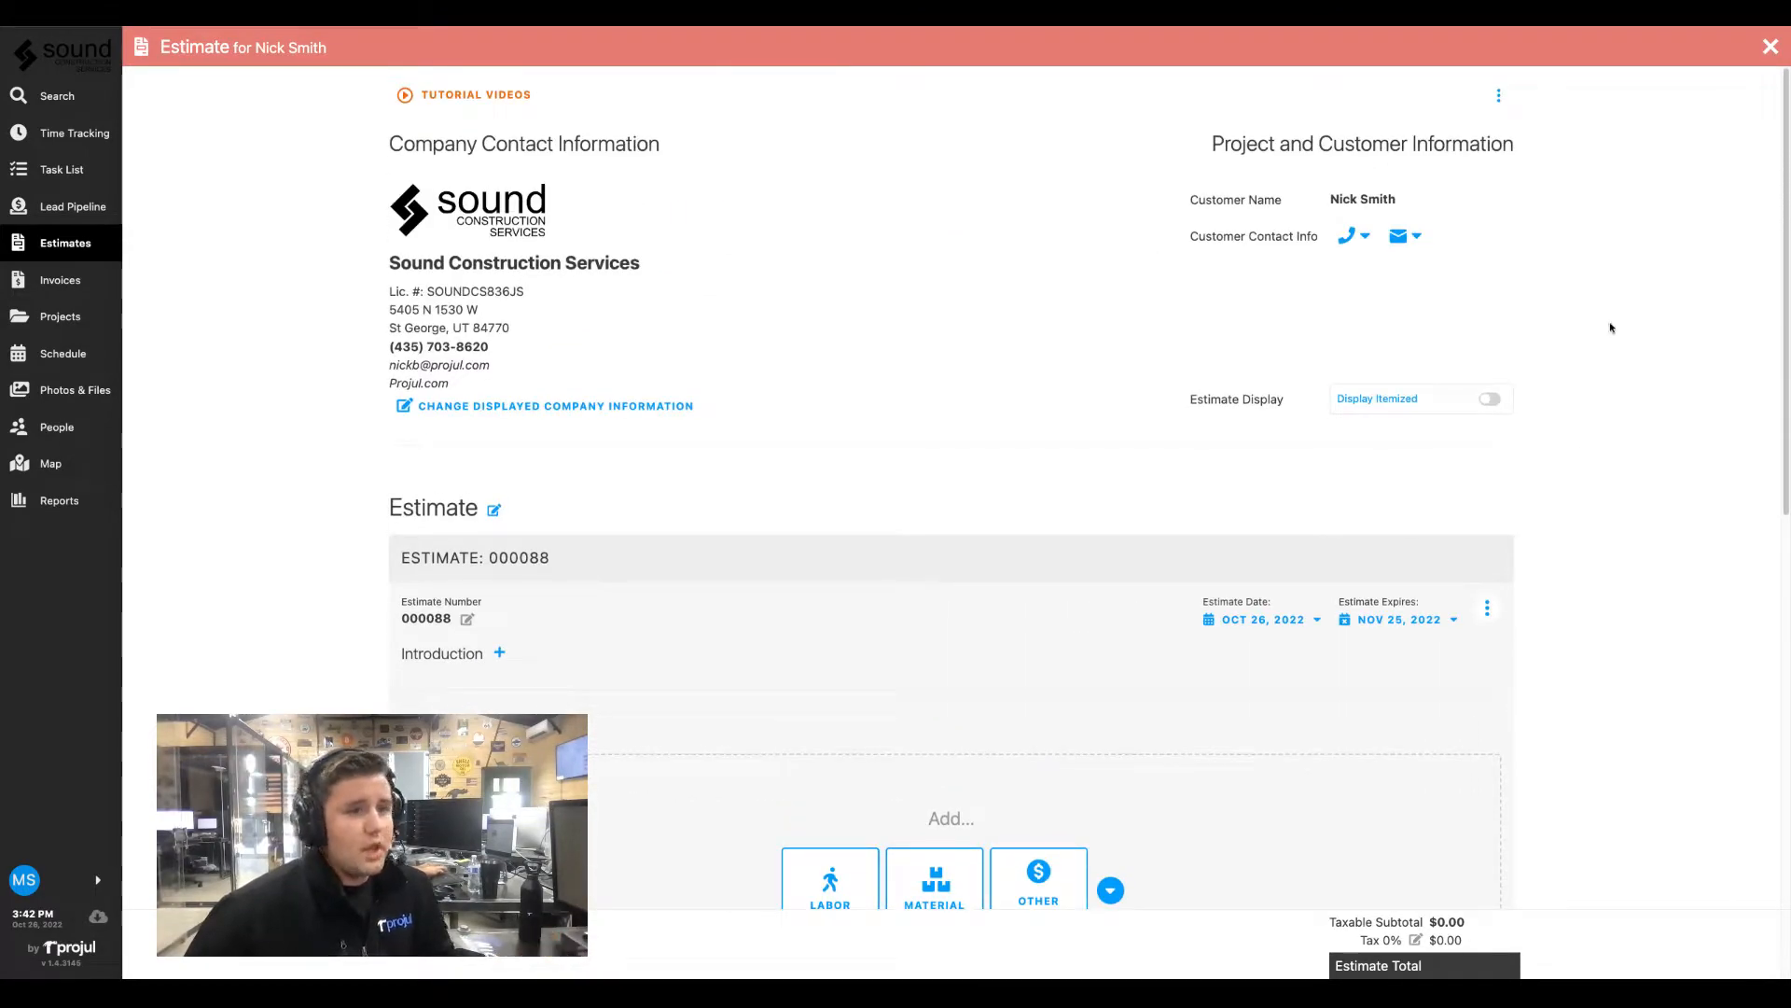
left_click(1500, 96)
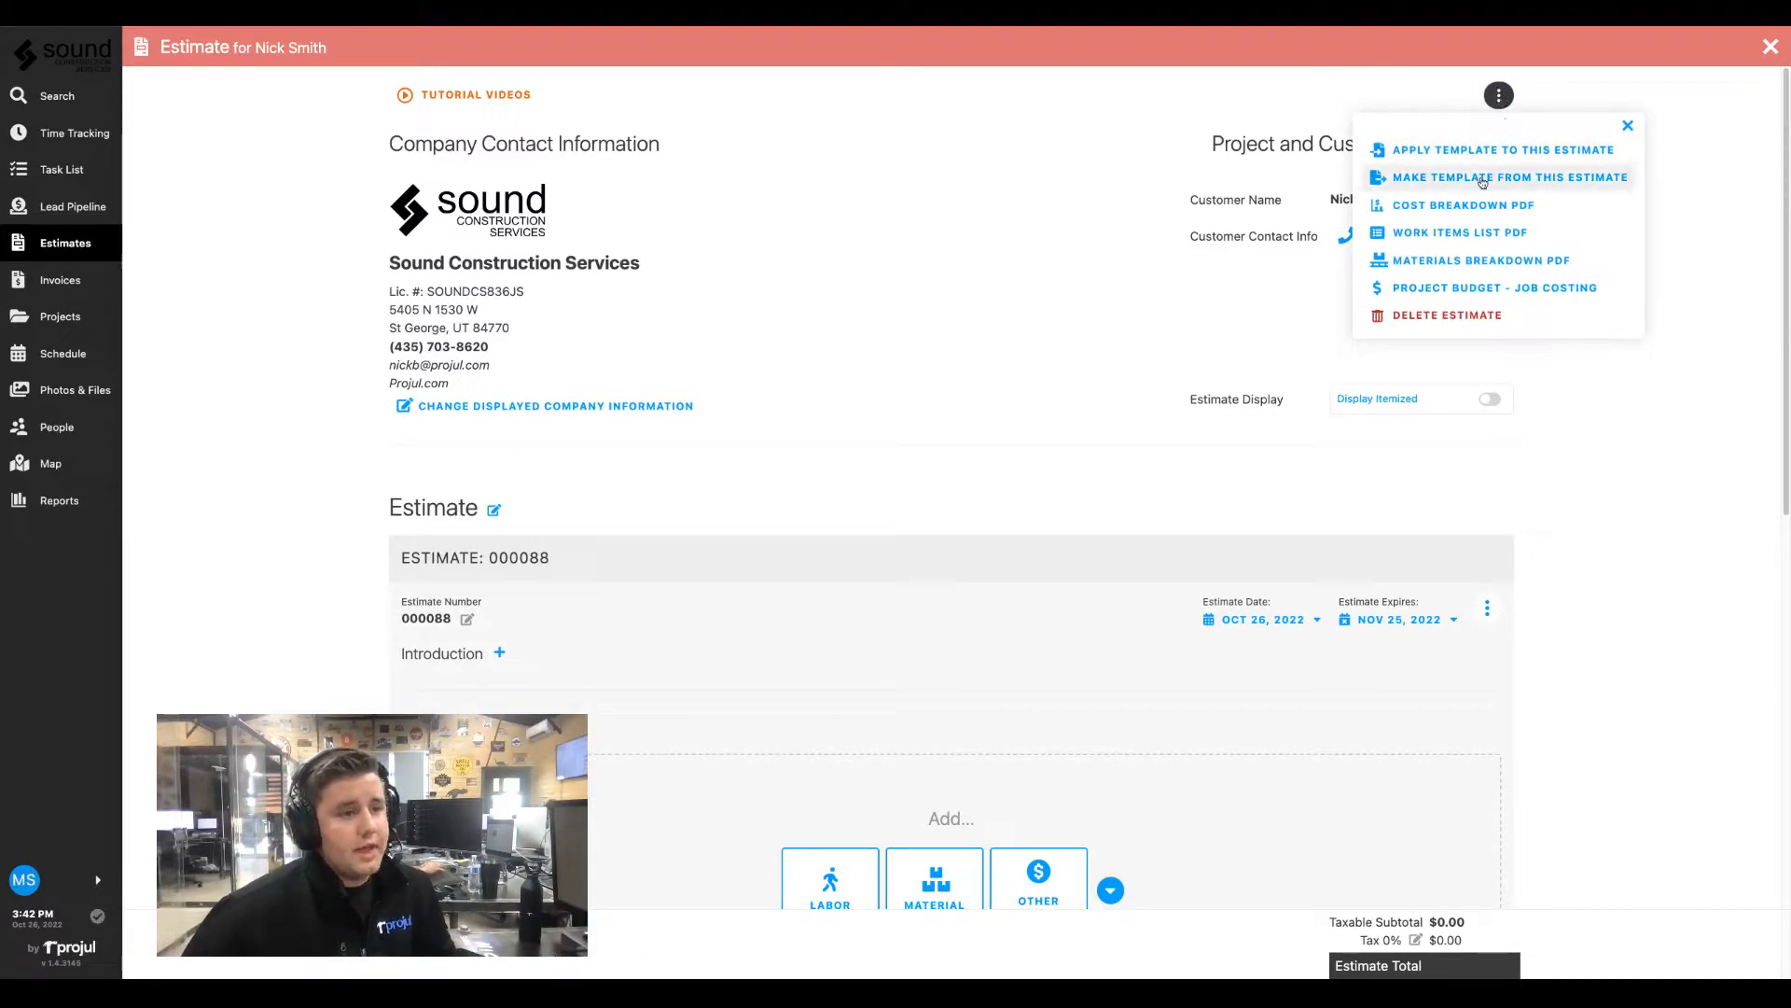
left_click(1508, 179)
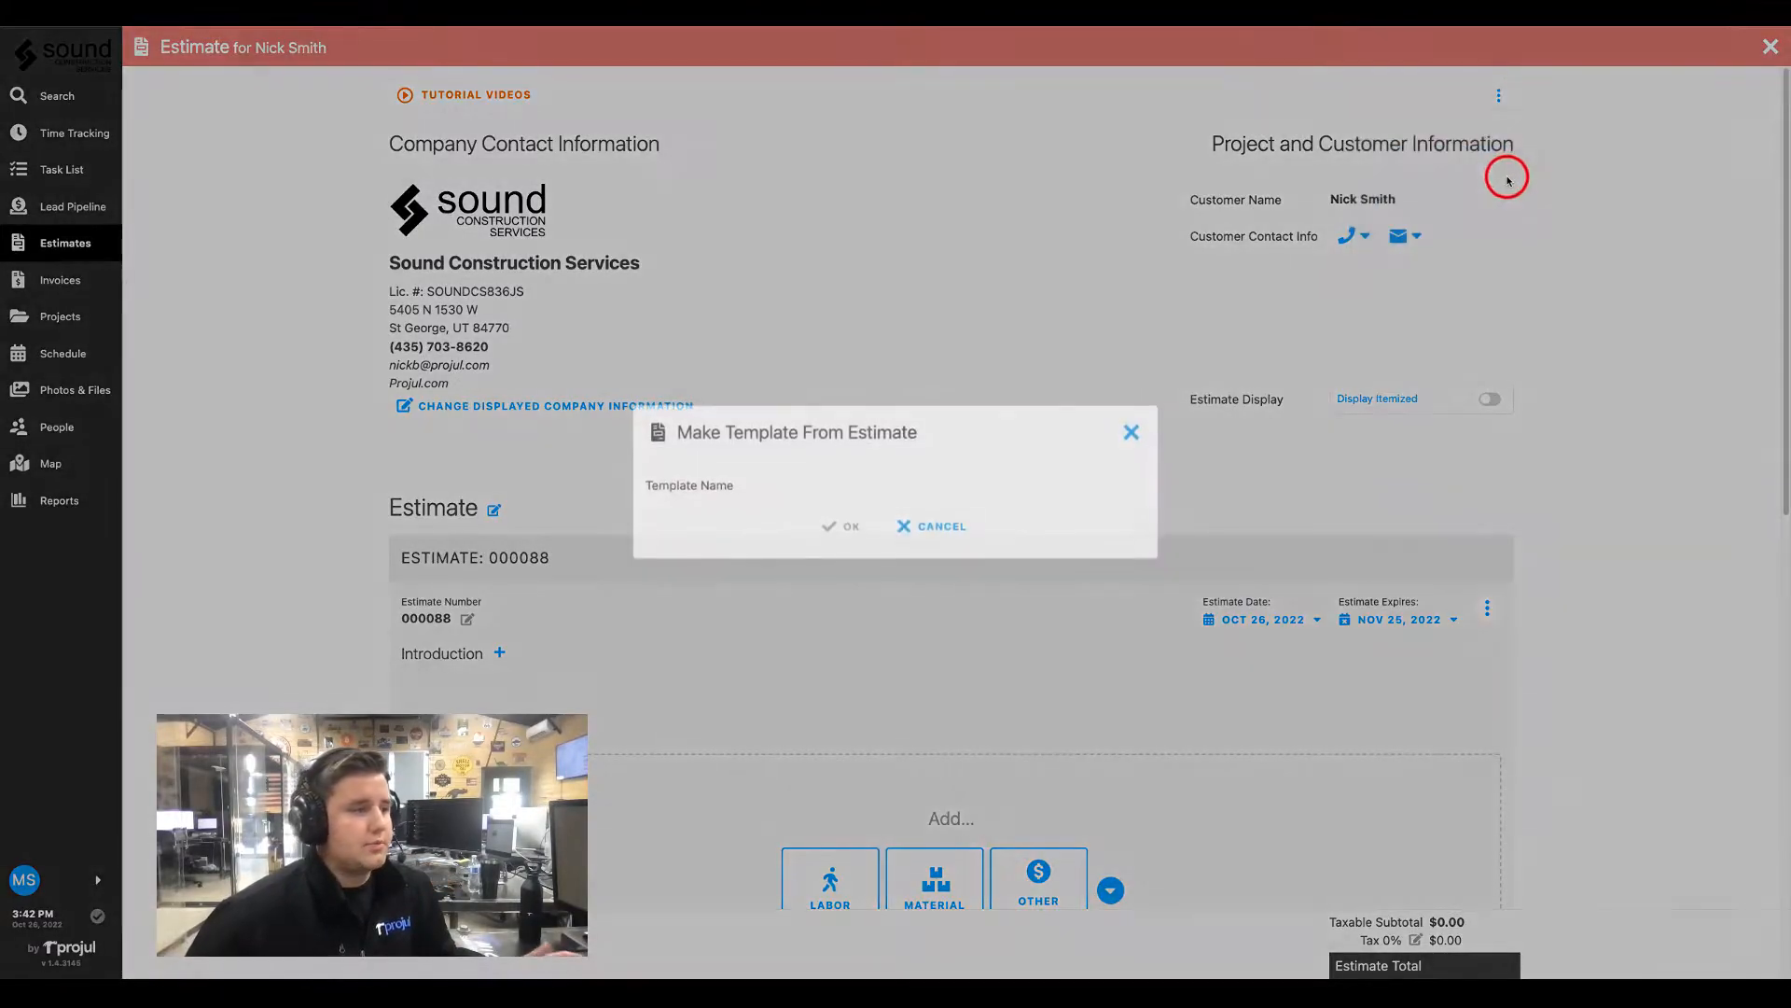
left_click(977, 484)
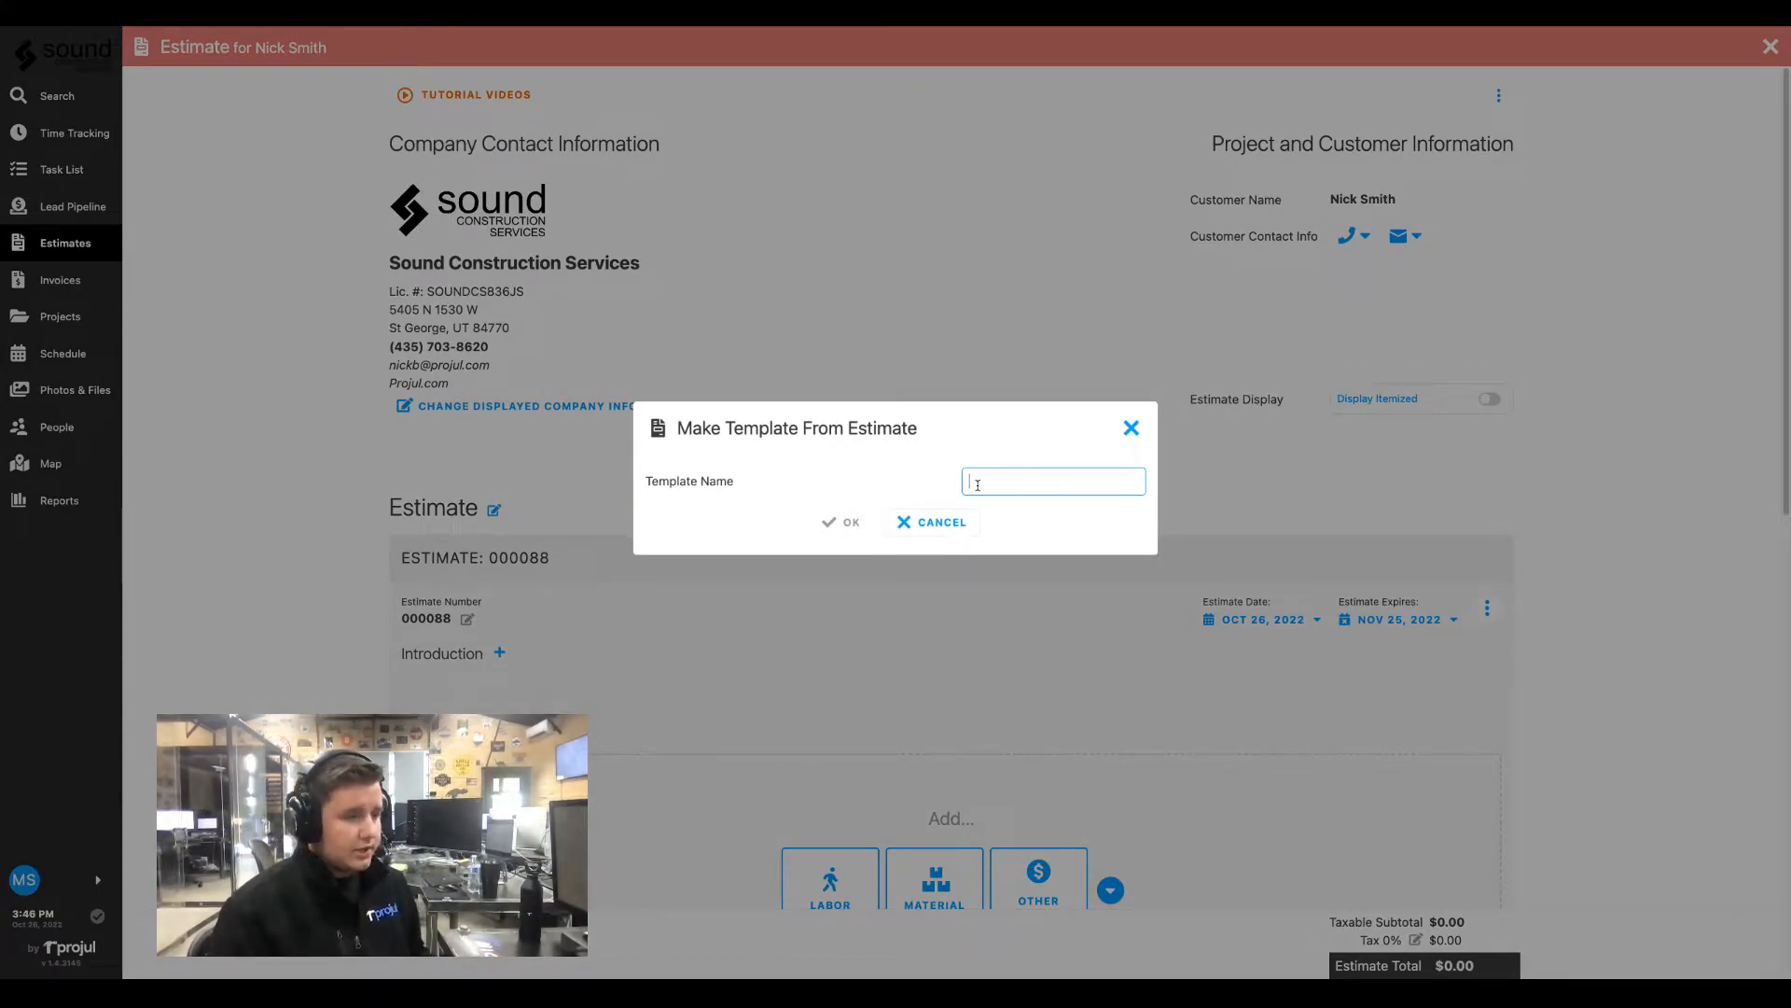
type("Contract Details")
left_click(851, 523)
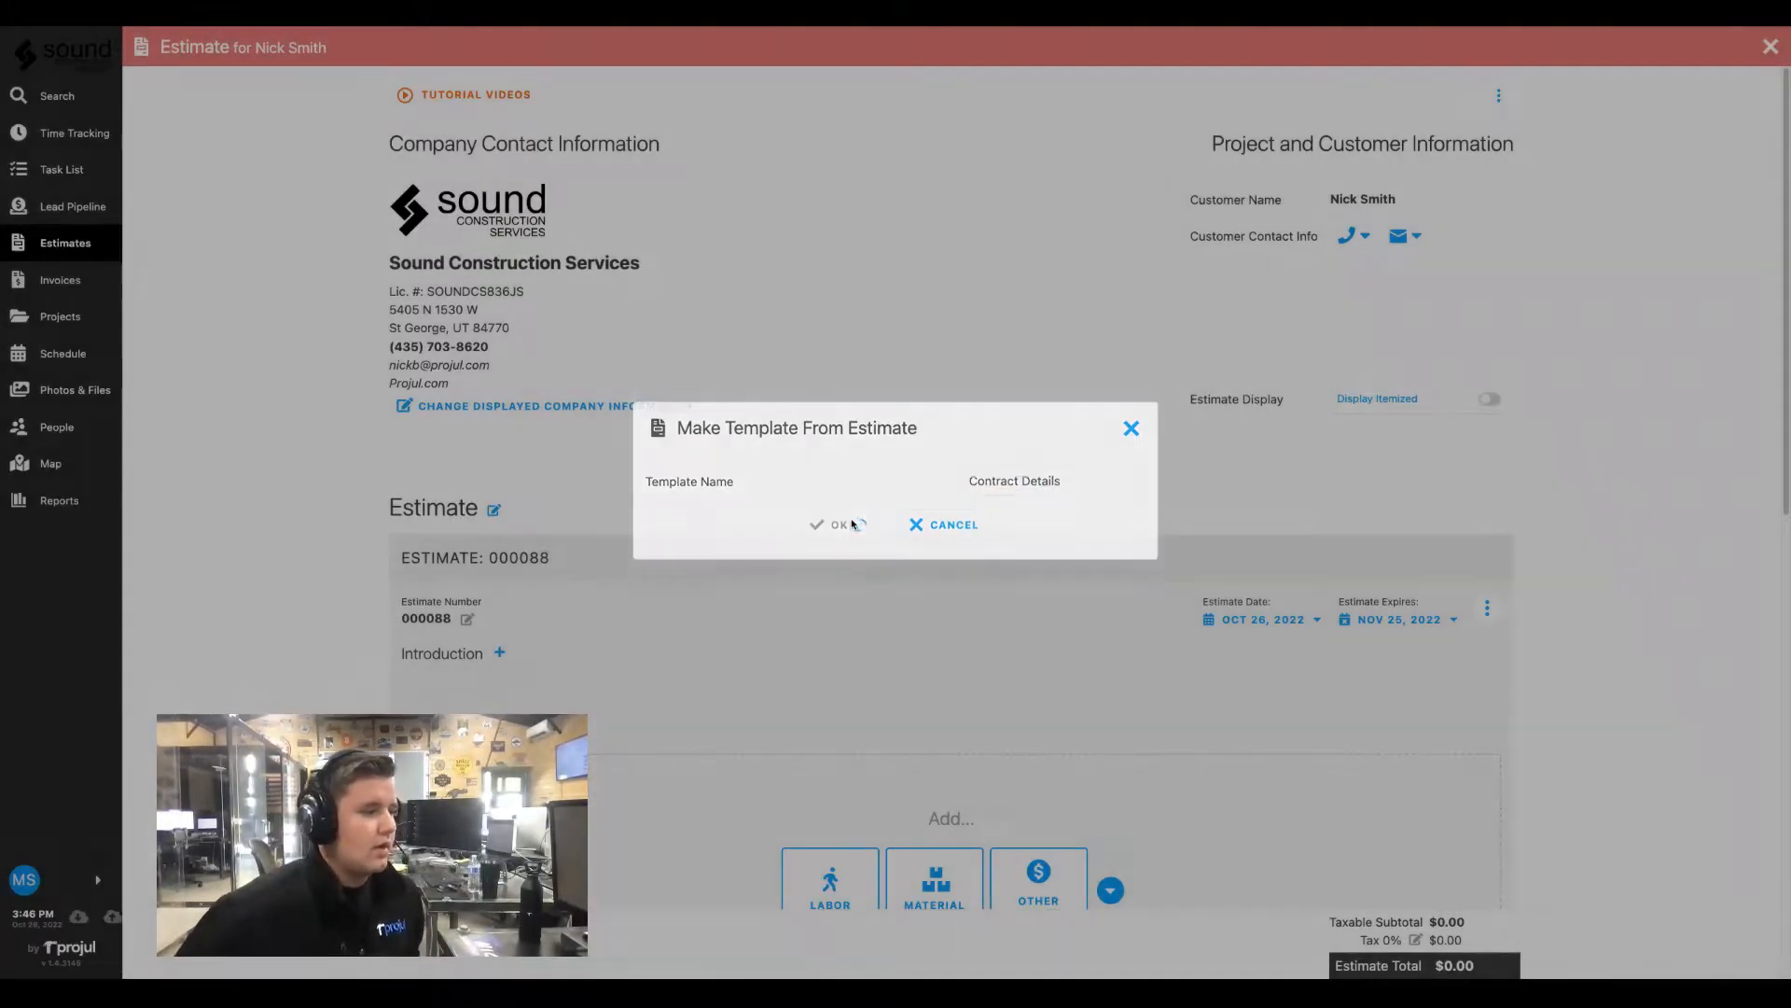
Add a labor item named Flooring Install LVP to the estimate and start saving it as a new labor template
scroll(854, 520, "down", 2)
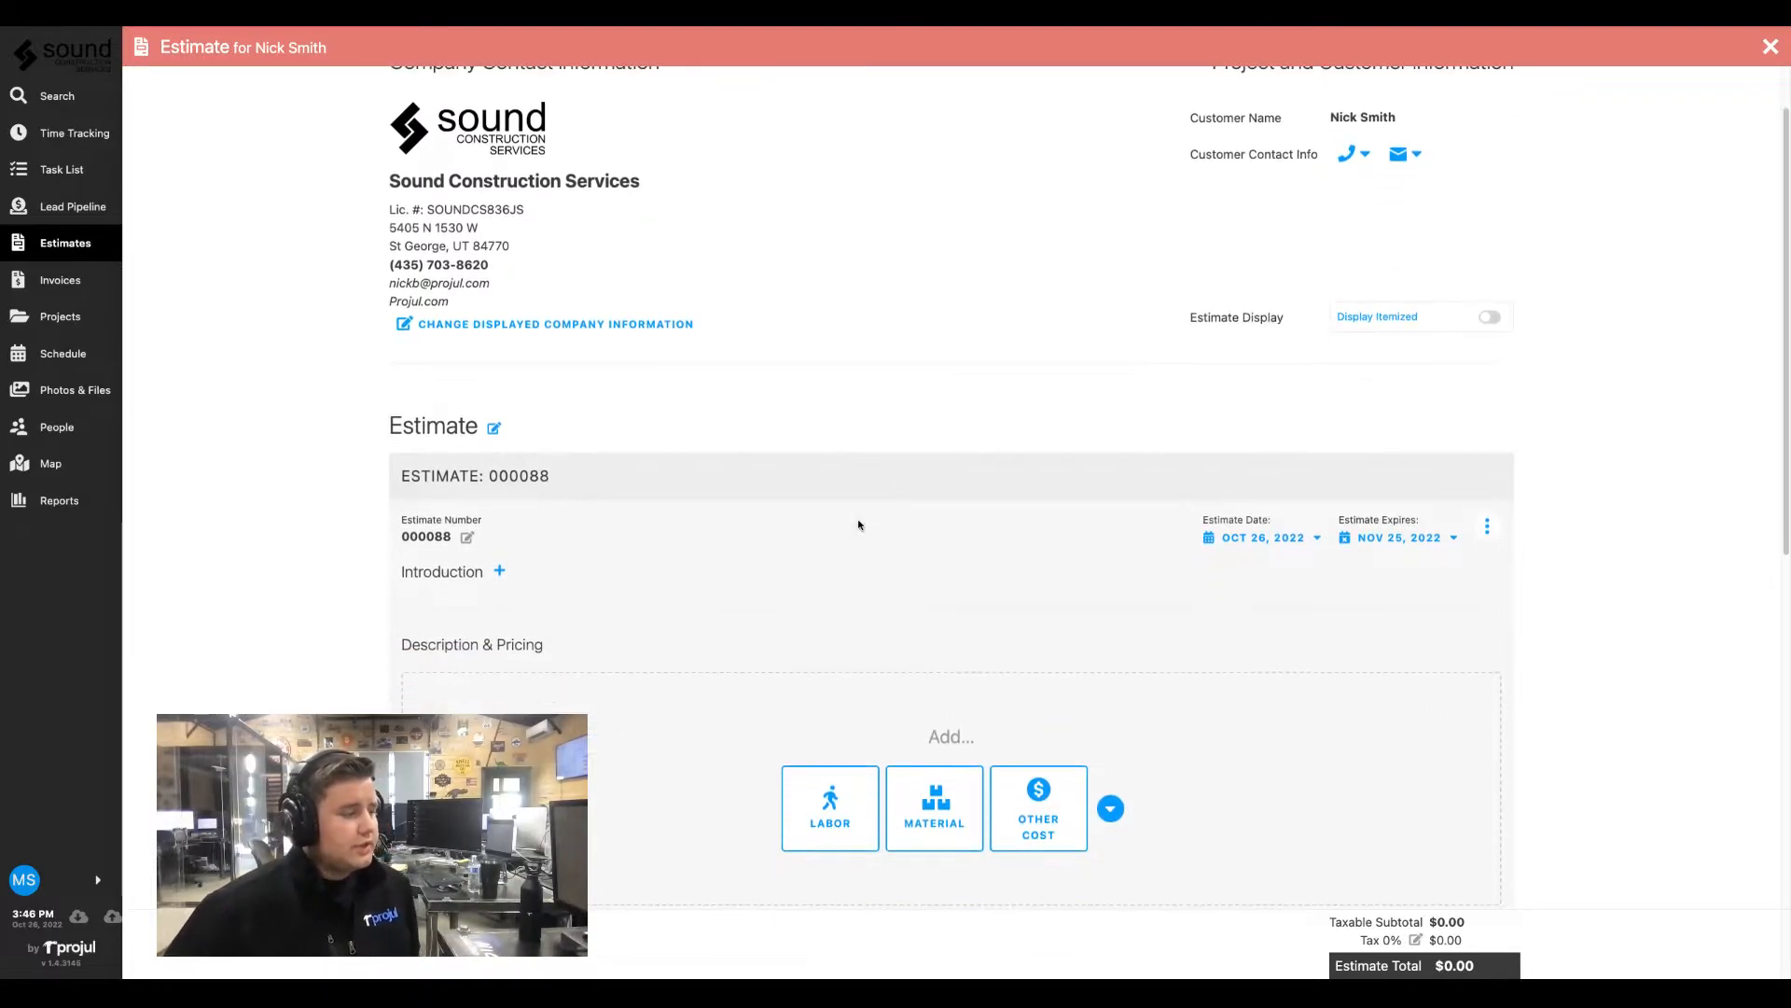
scroll(859, 524, "down", 5)
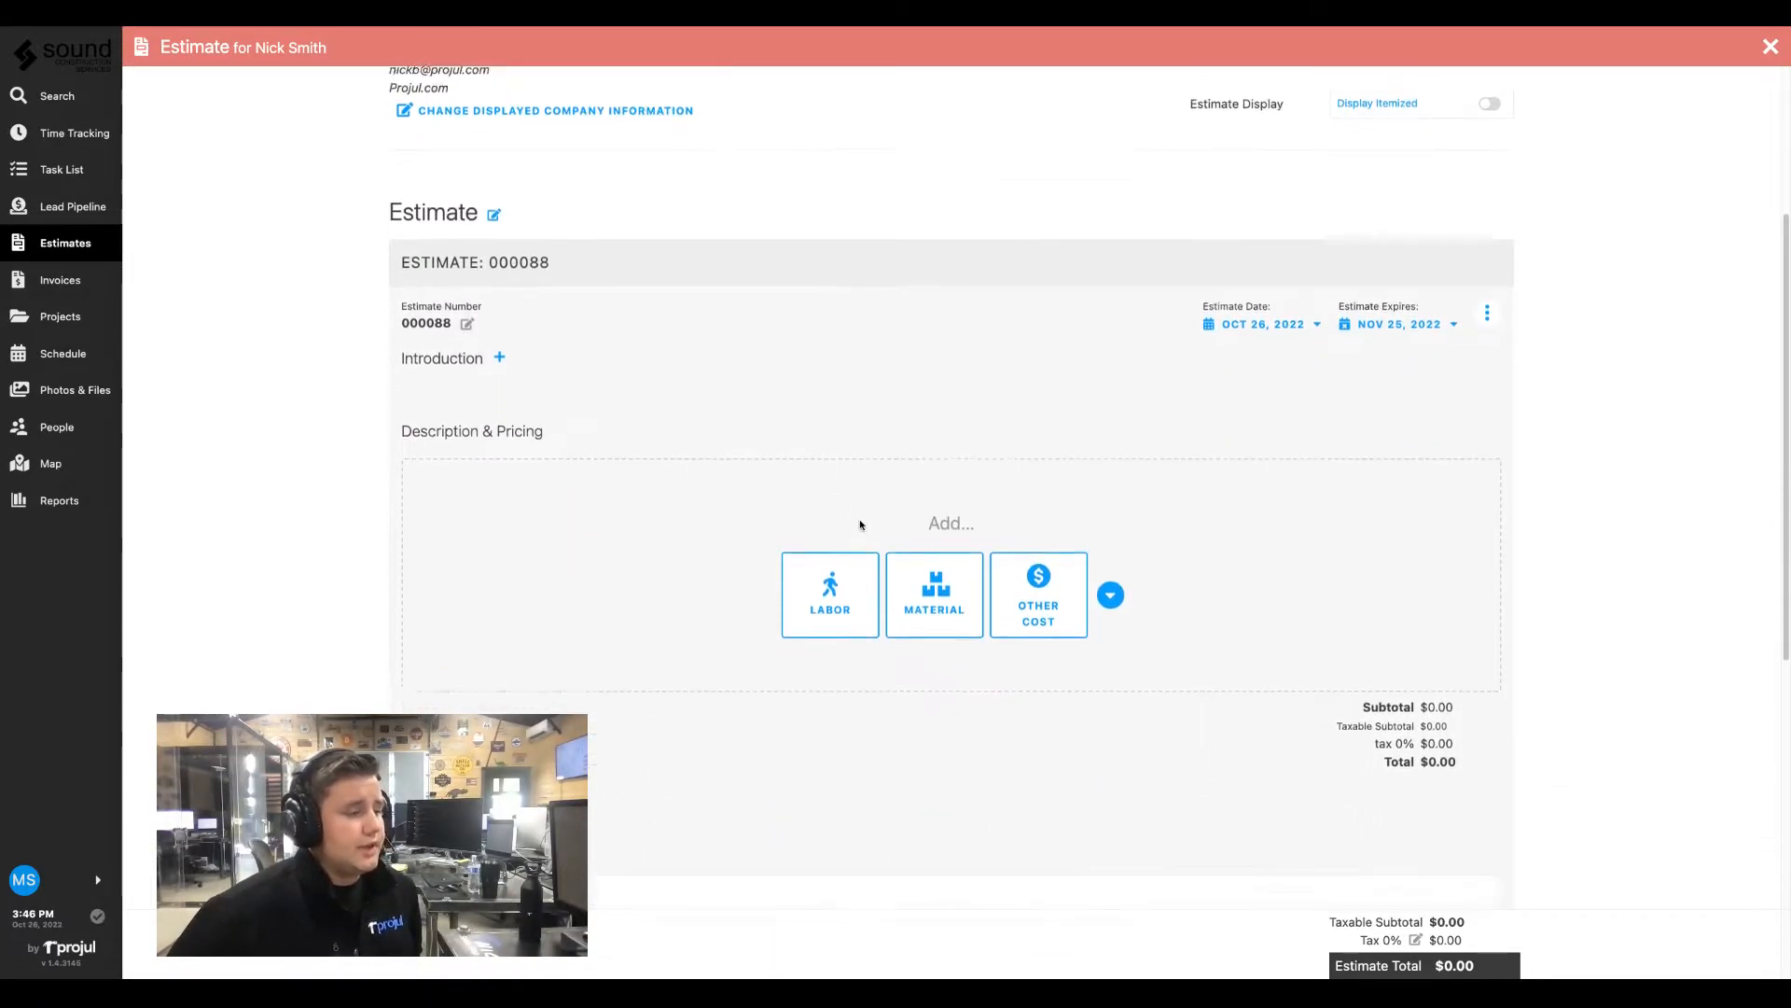
scroll(861, 524, "down", 2)
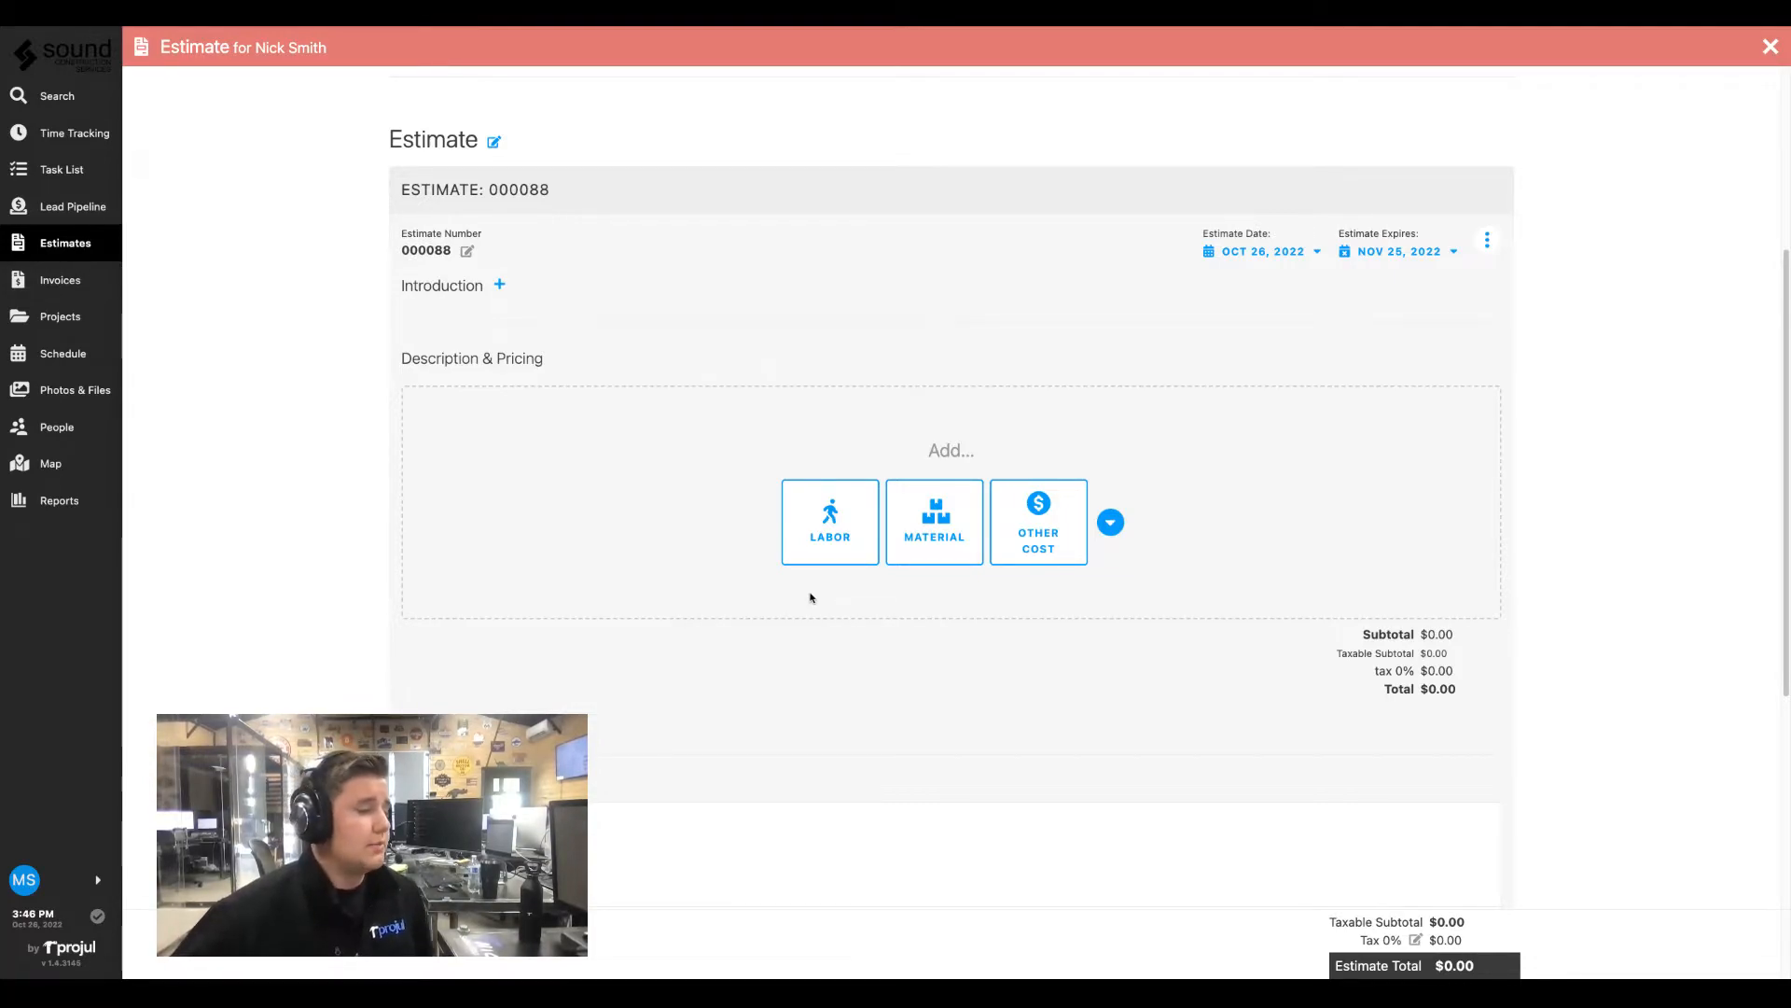
left_click(828, 520)
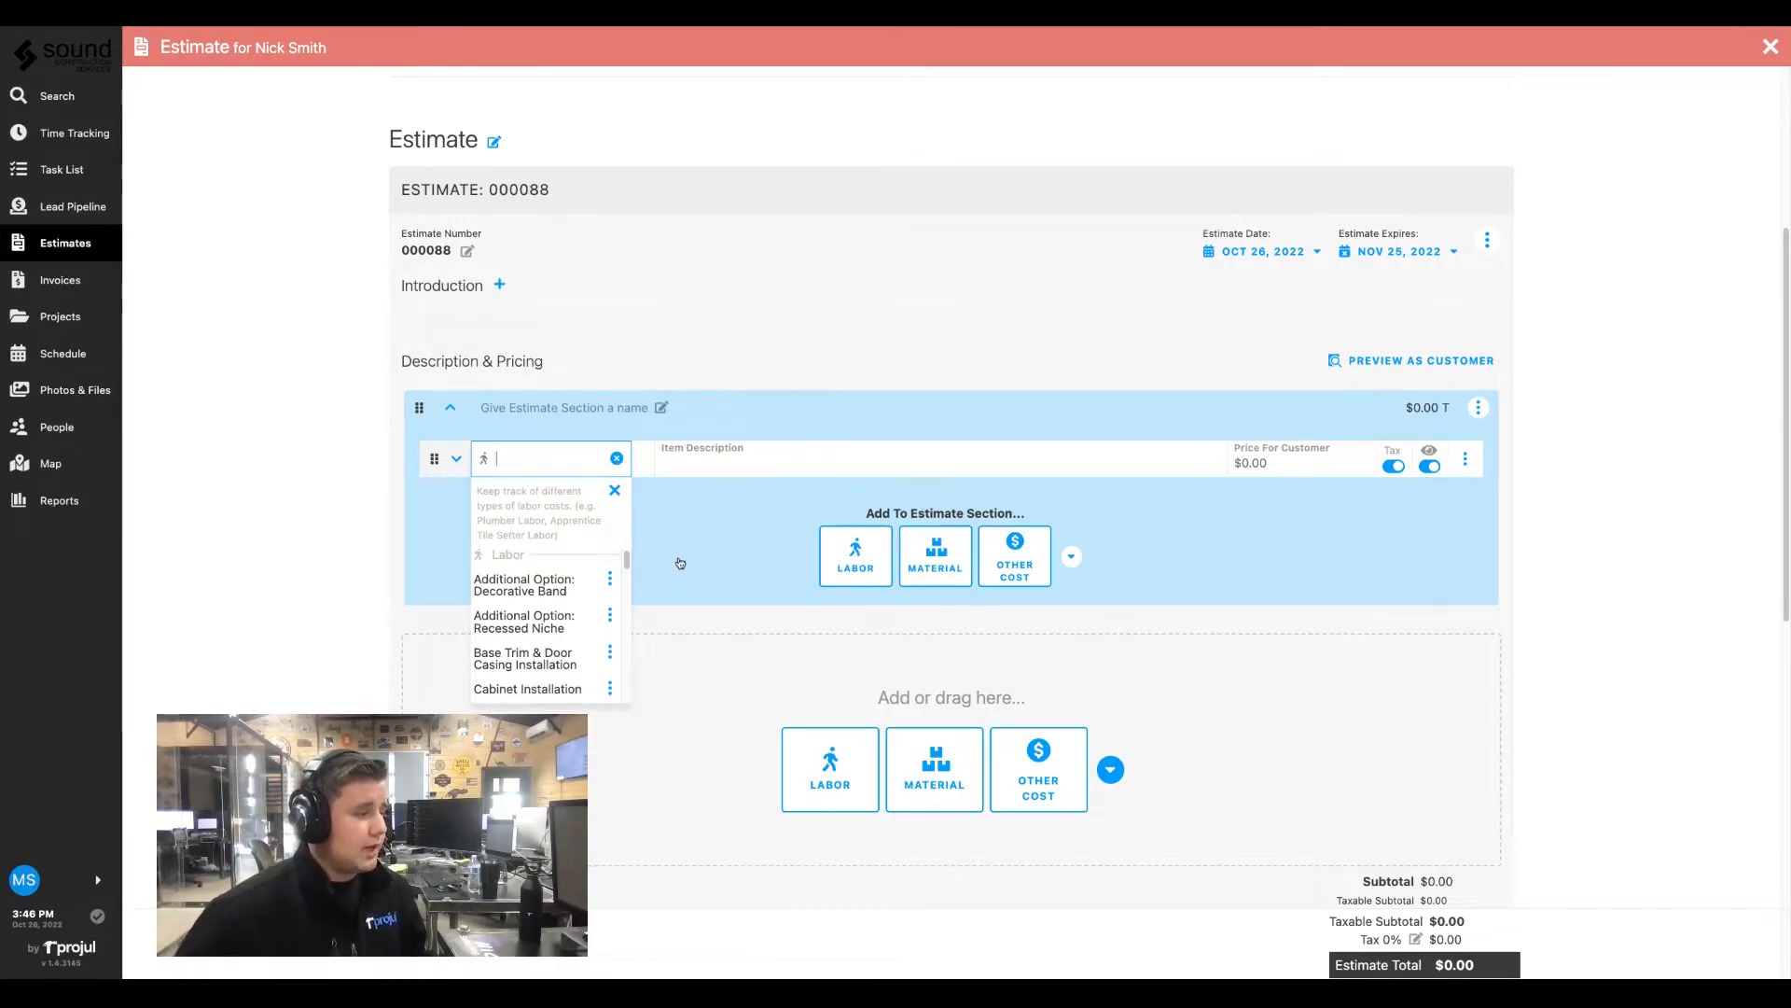
type("Flooring Instal")
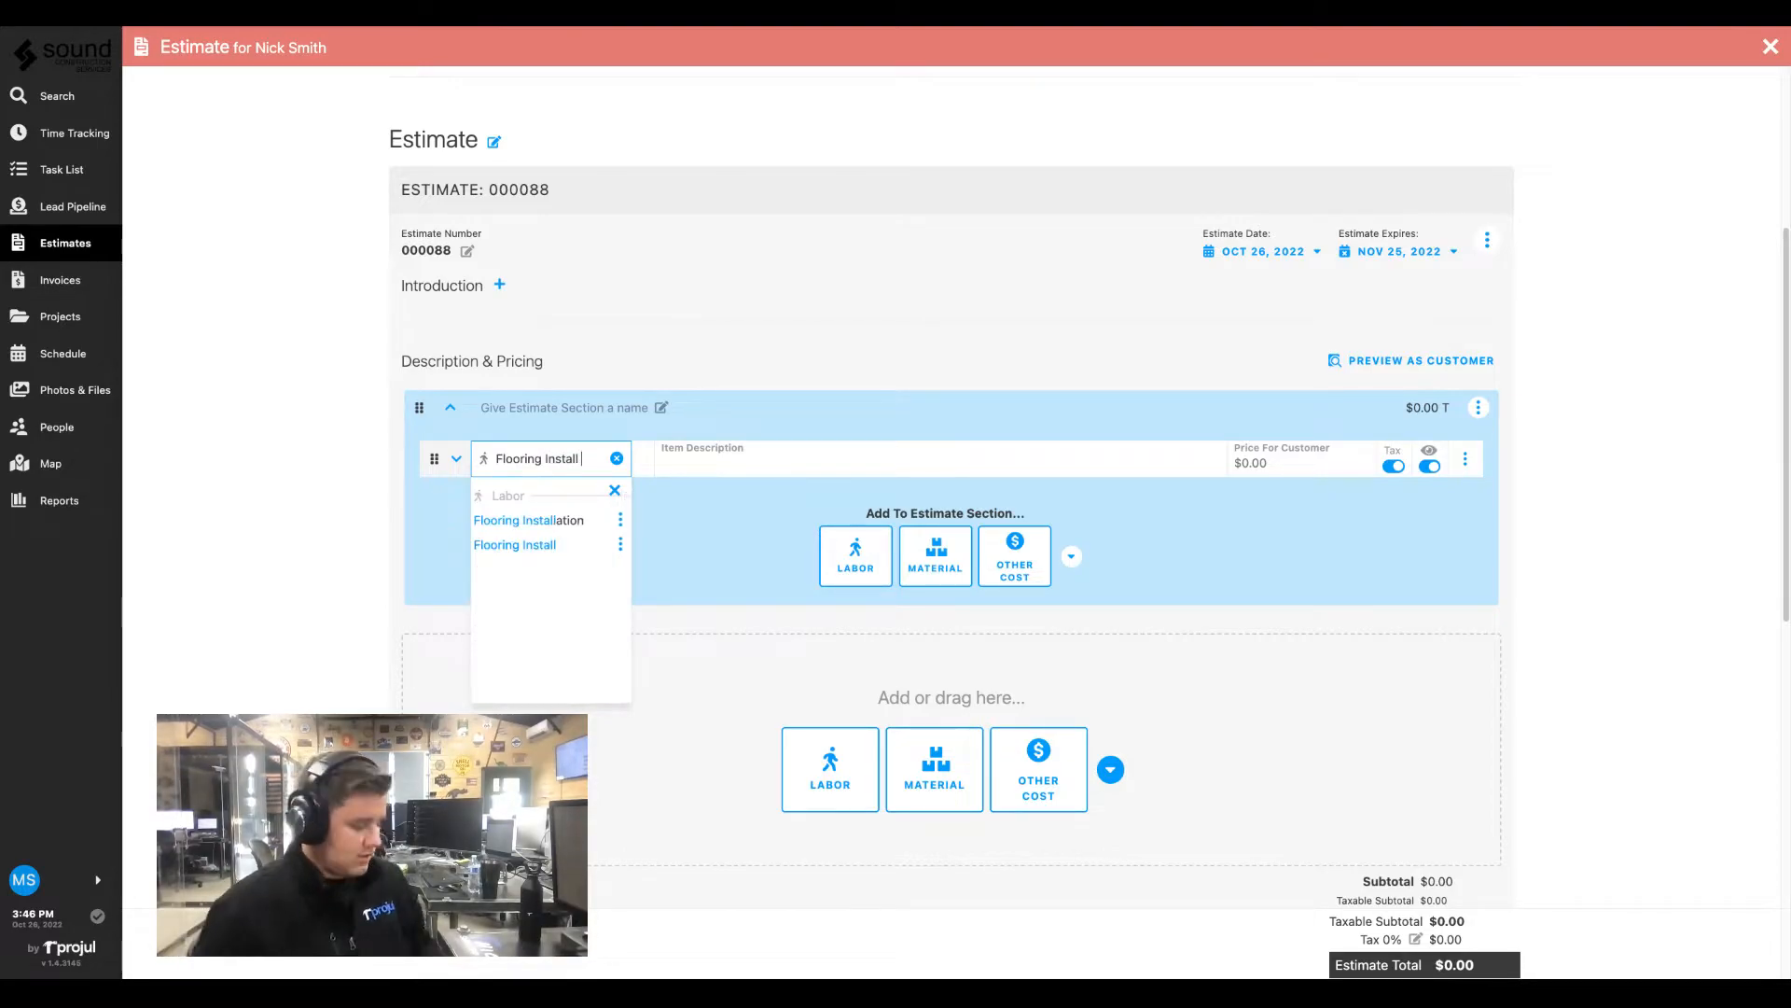
type("LVP")
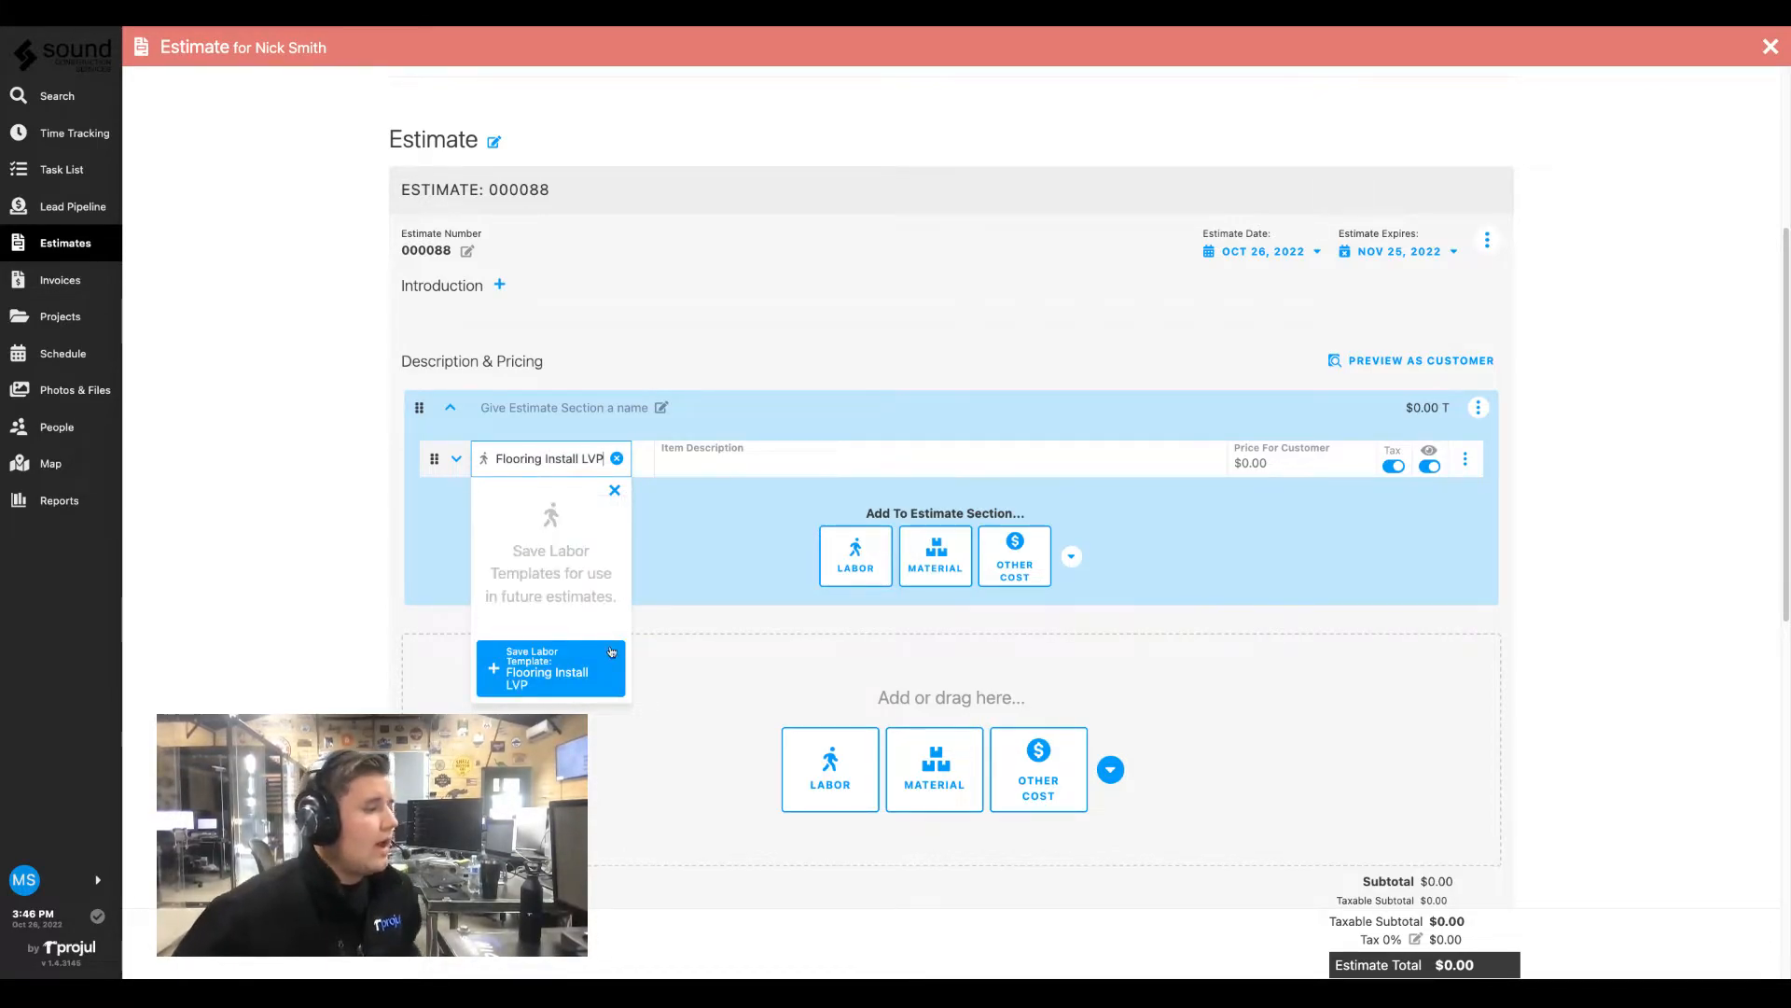
left_click(560, 672)
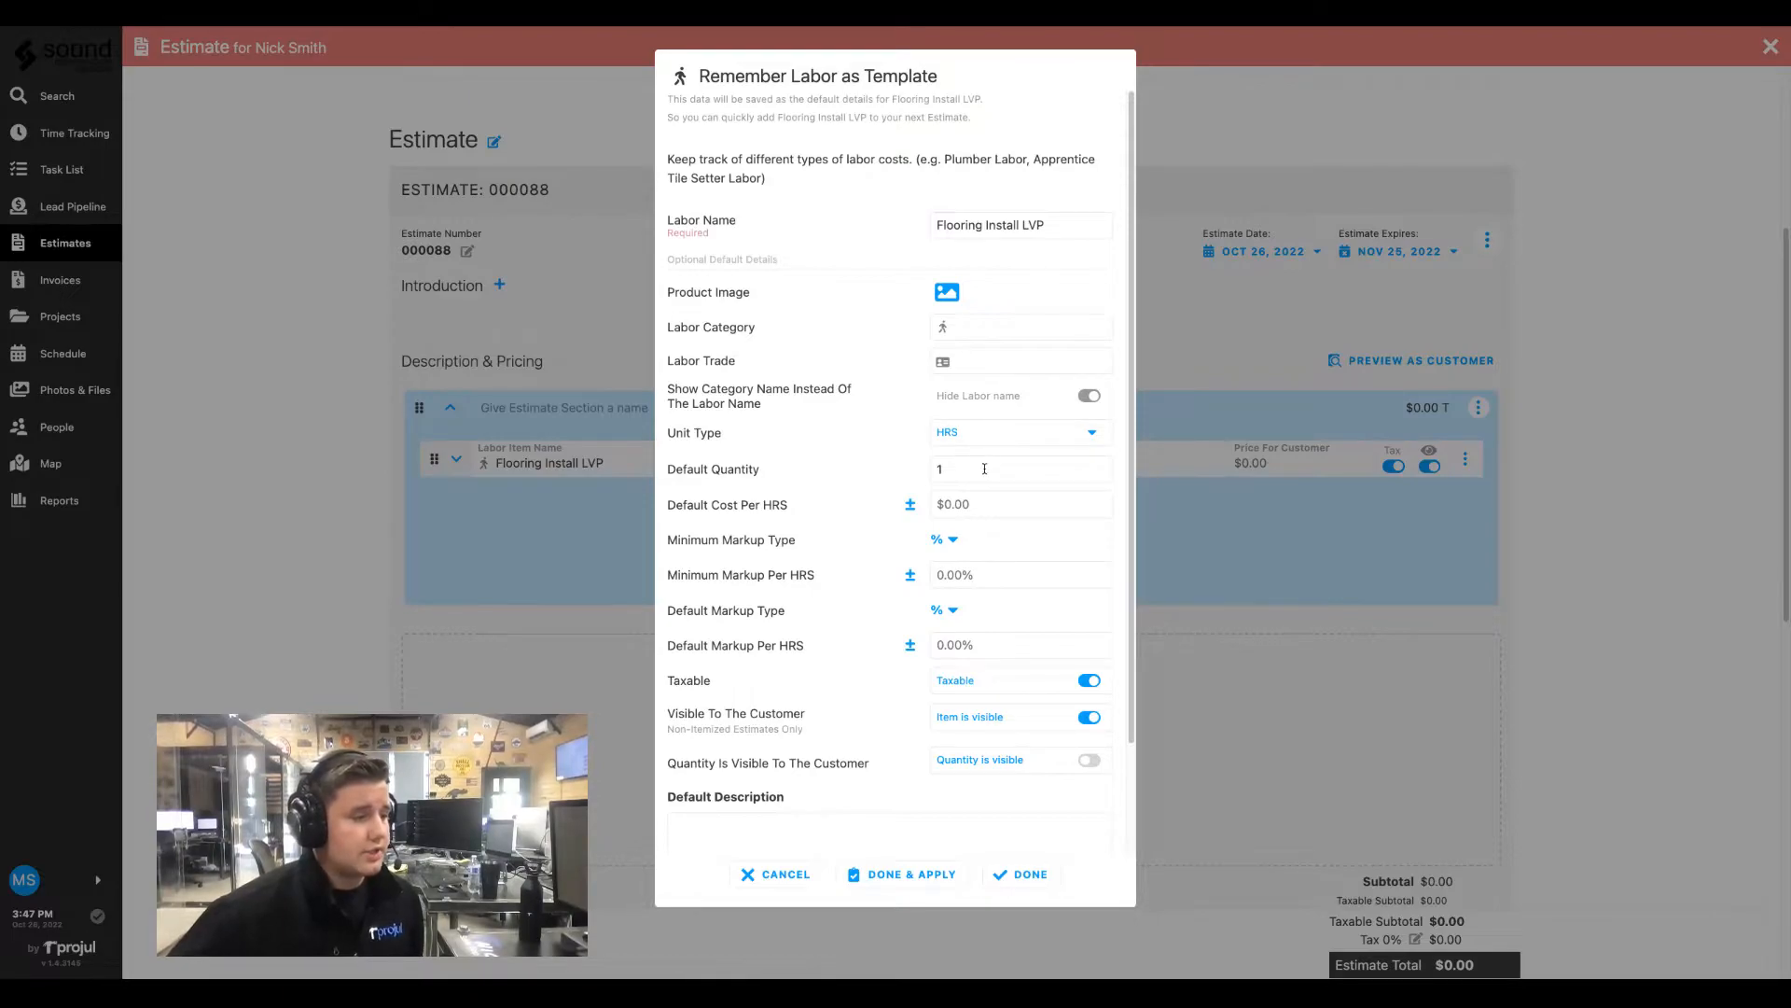
Set the labor template's default cost per hour to $50.00 and its default markup to 25%
left_click(981, 502)
type("50")
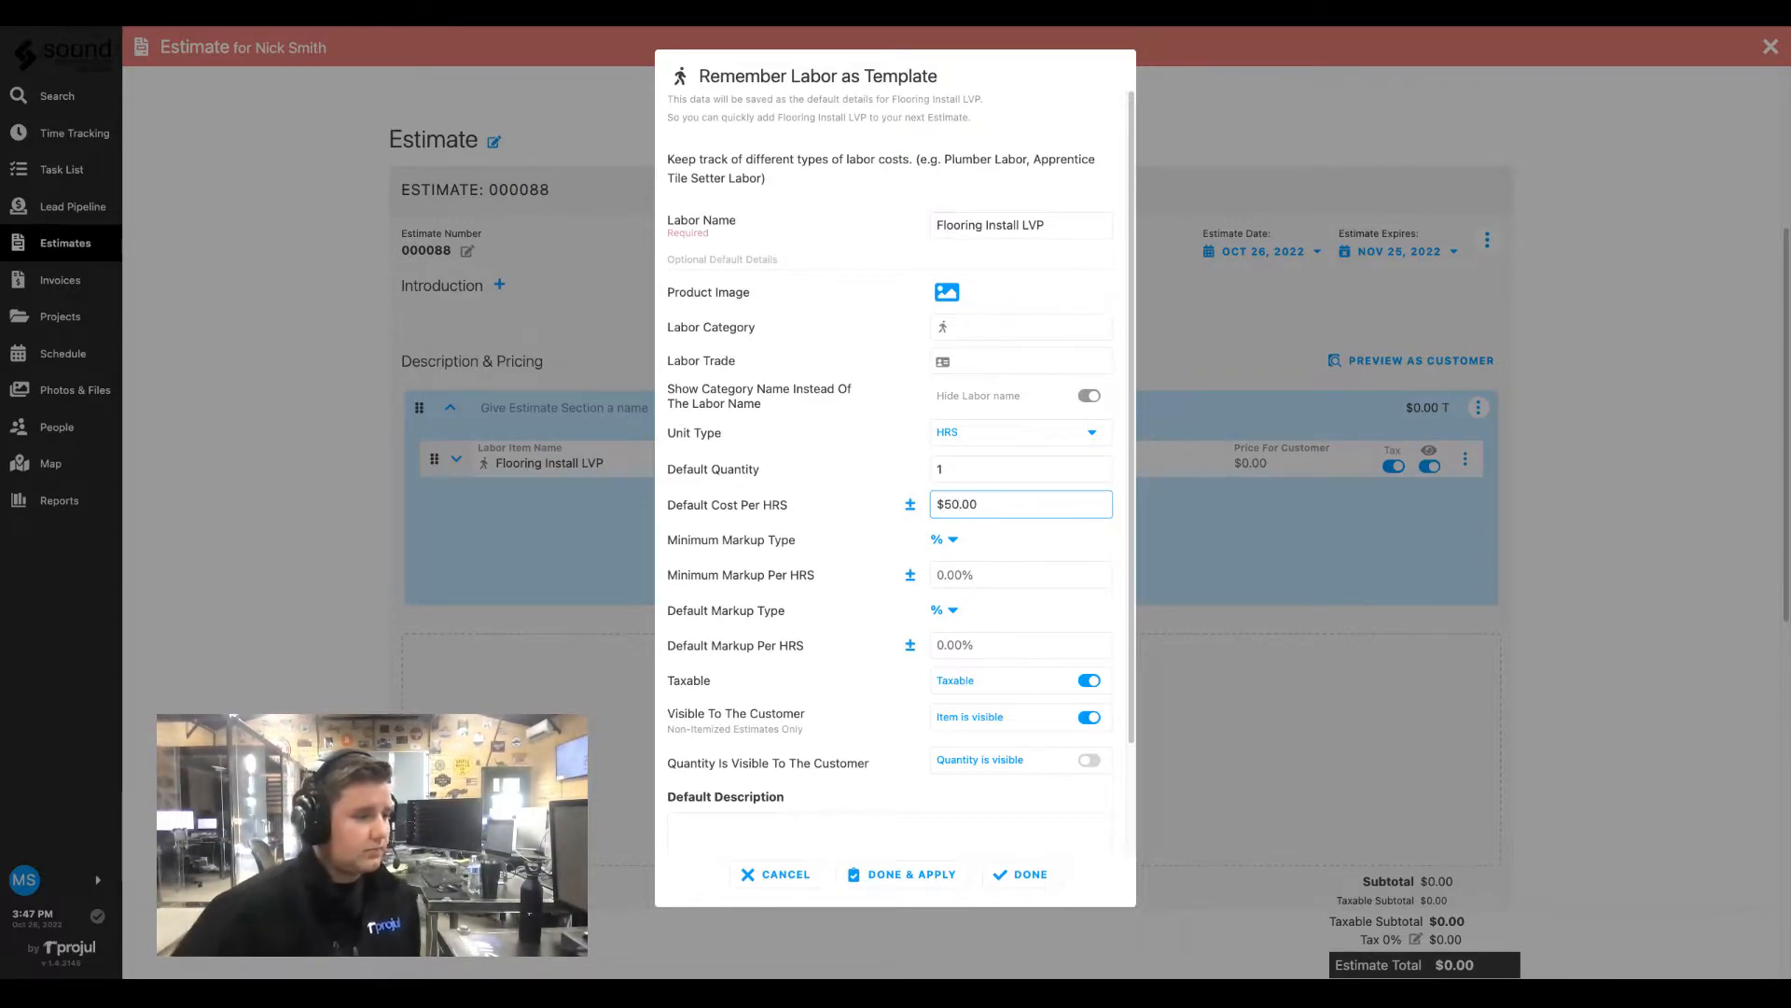
left_click(962, 644)
type("25")
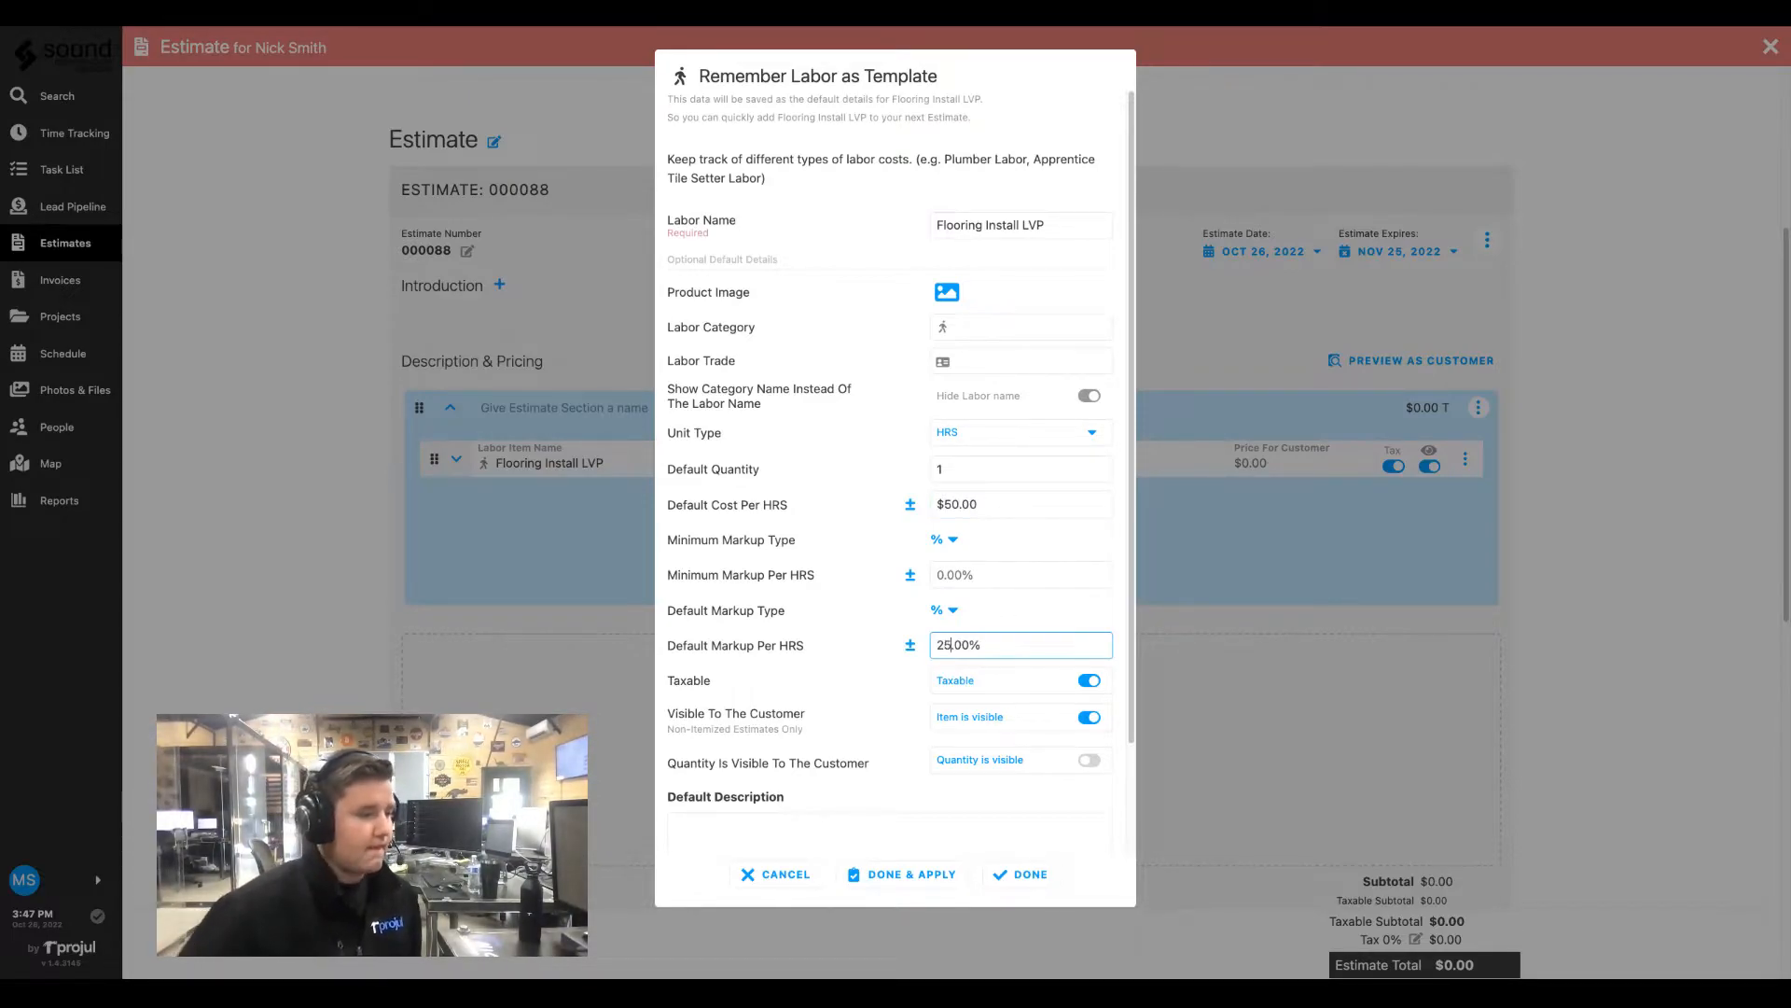
left_click(869, 650)
scroll(867, 648, "down", 2)
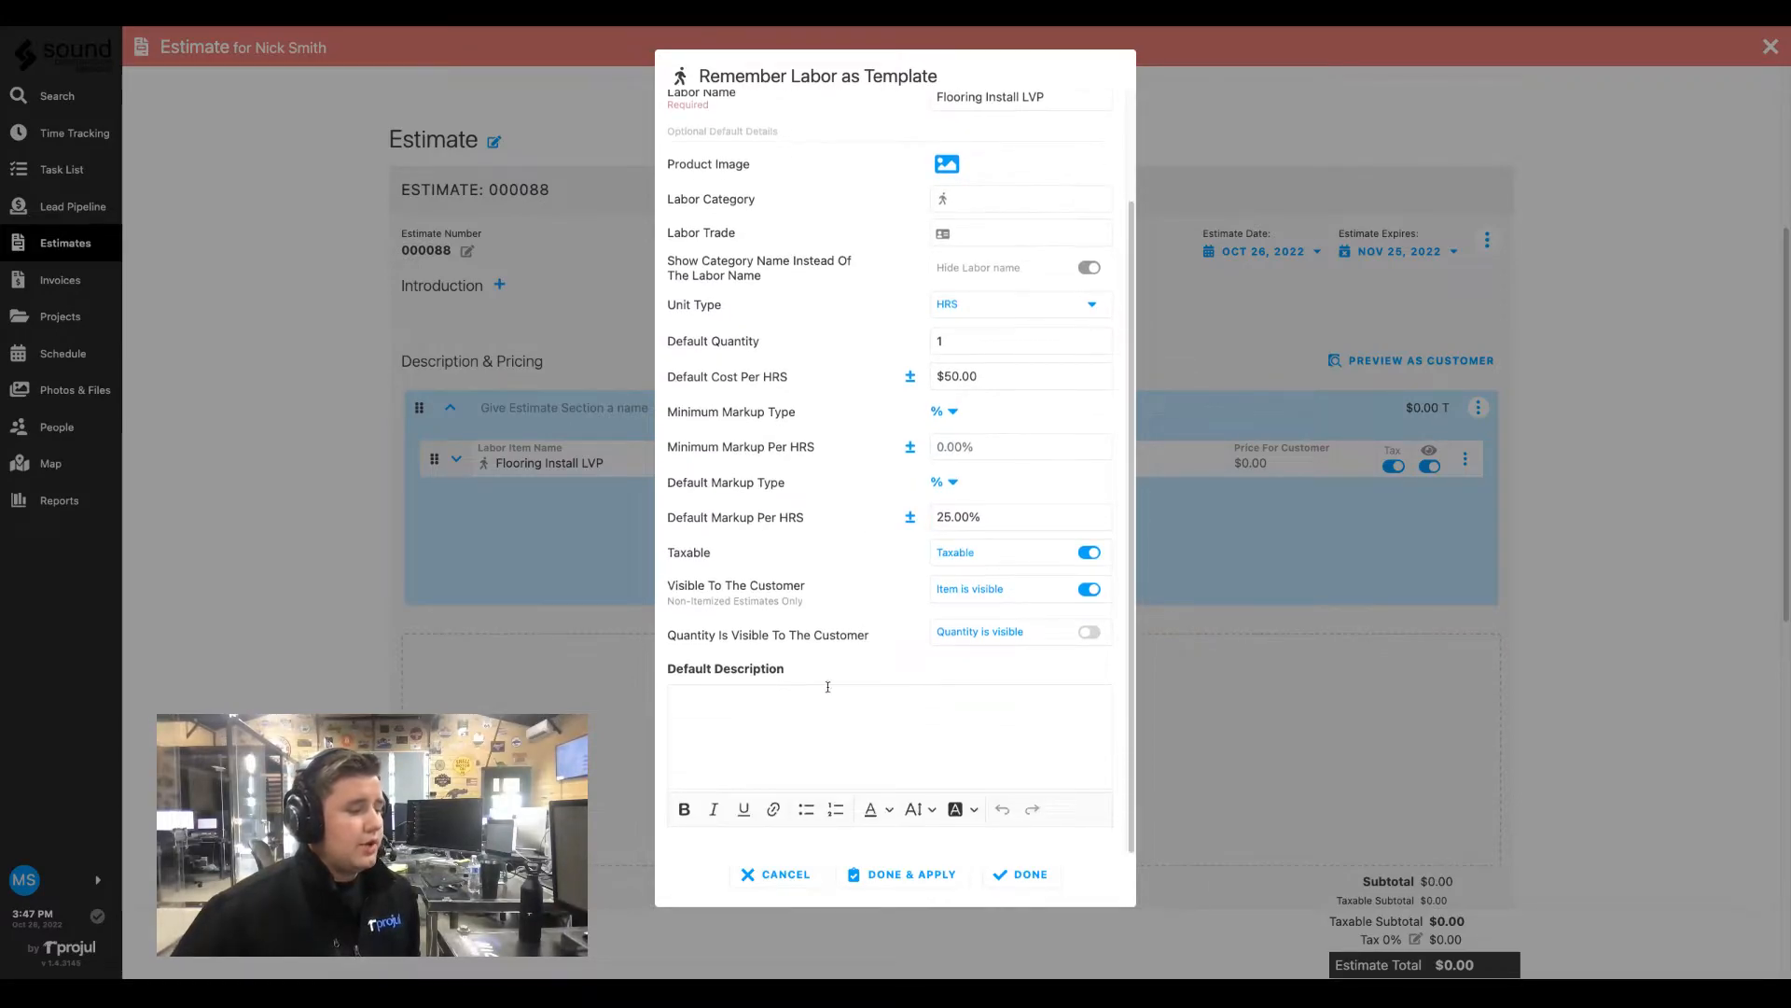
Add the bulleted default description "Installation of LVP Flooring", then save the labor template and apply it to the estimate
left_click(713, 714)
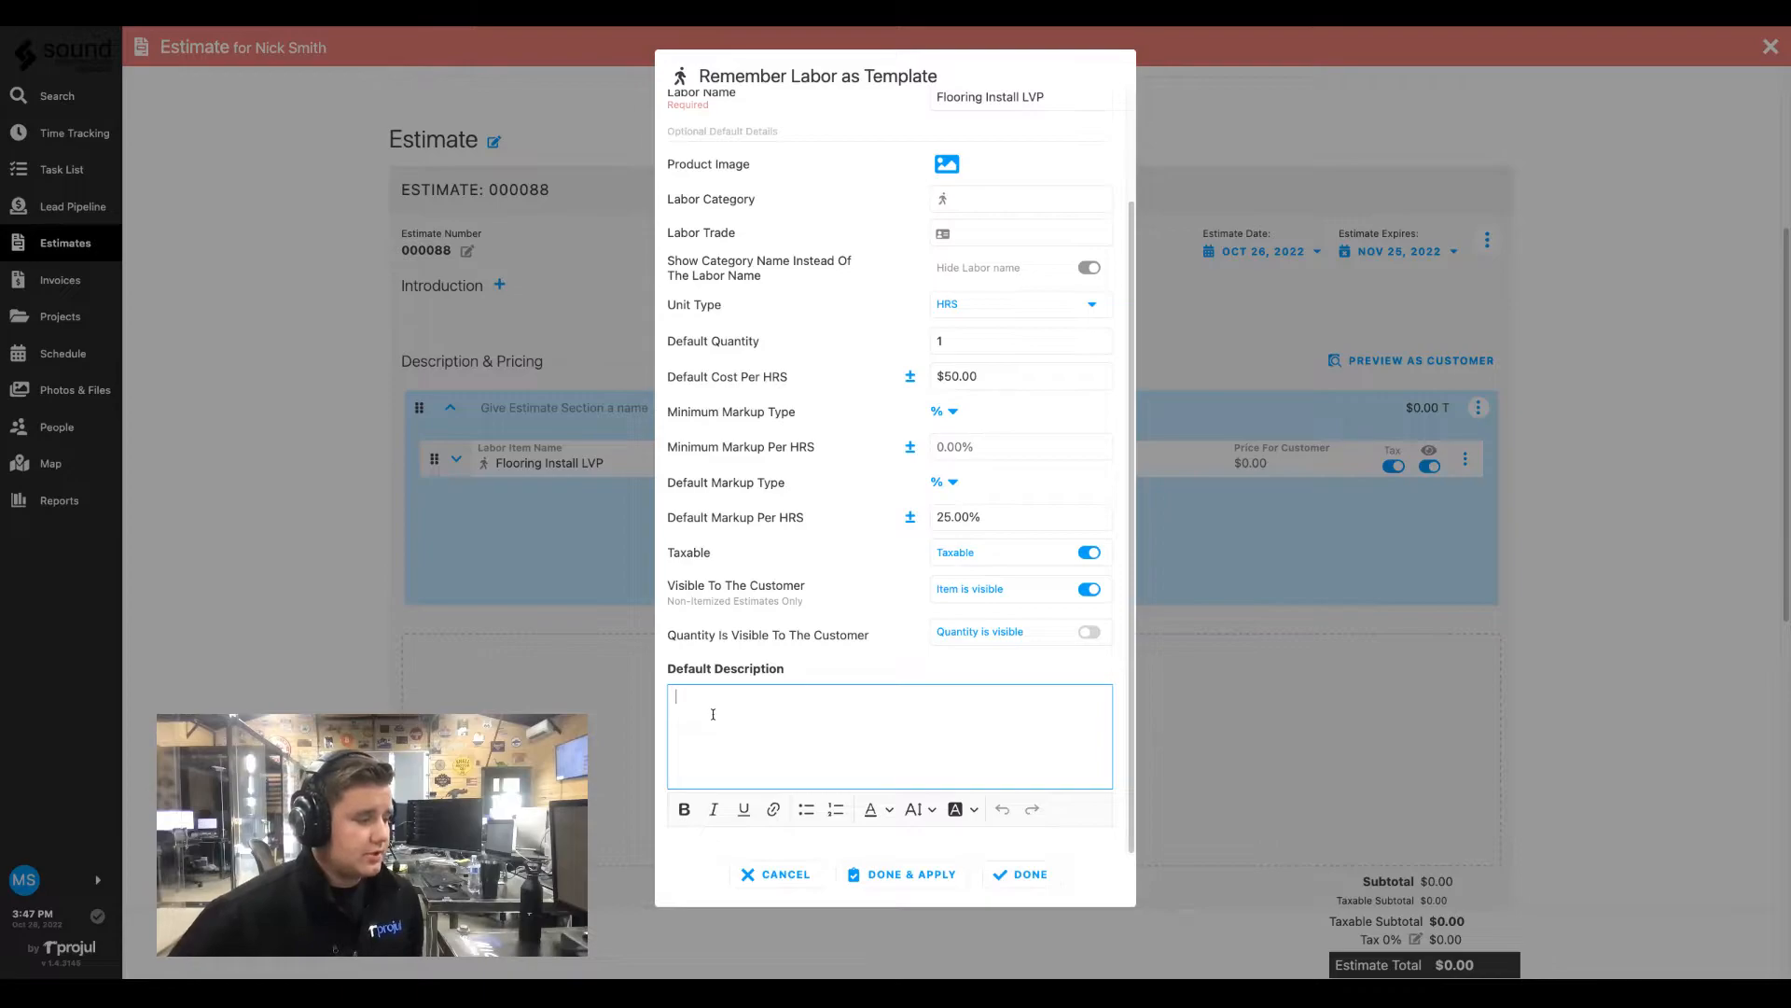
left_click(807, 809)
type("Installation of LVP Flooring")
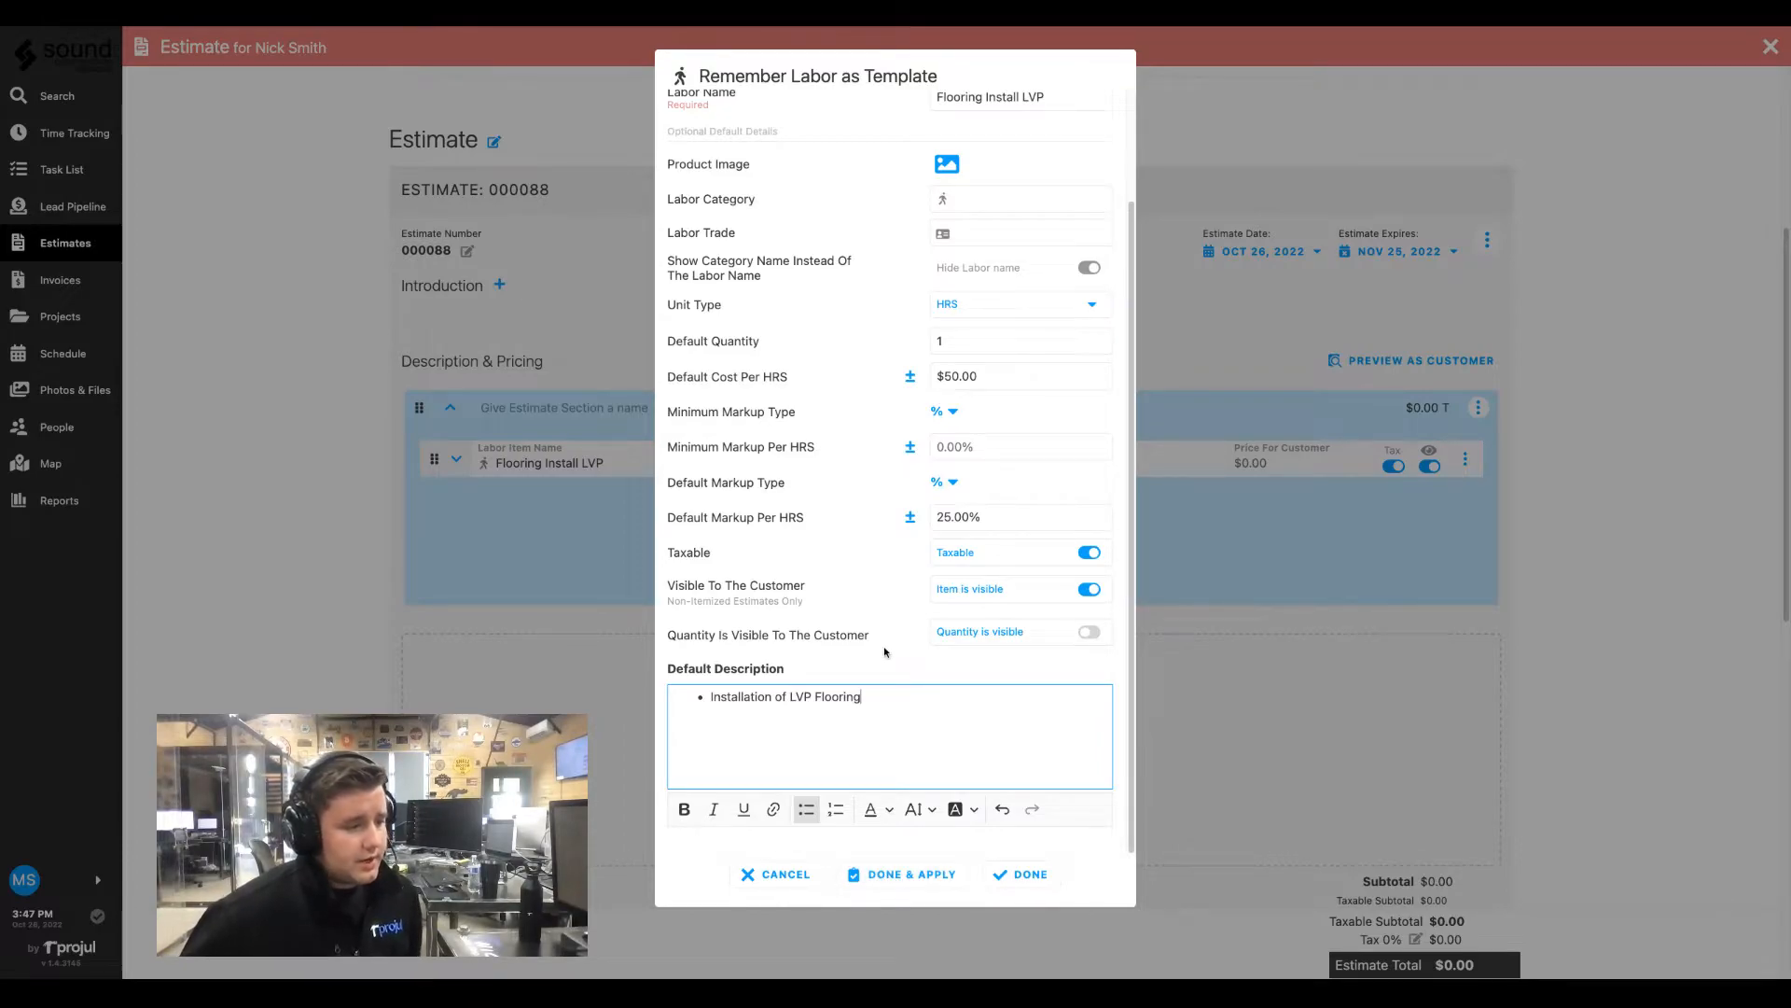
left_click(887, 871)
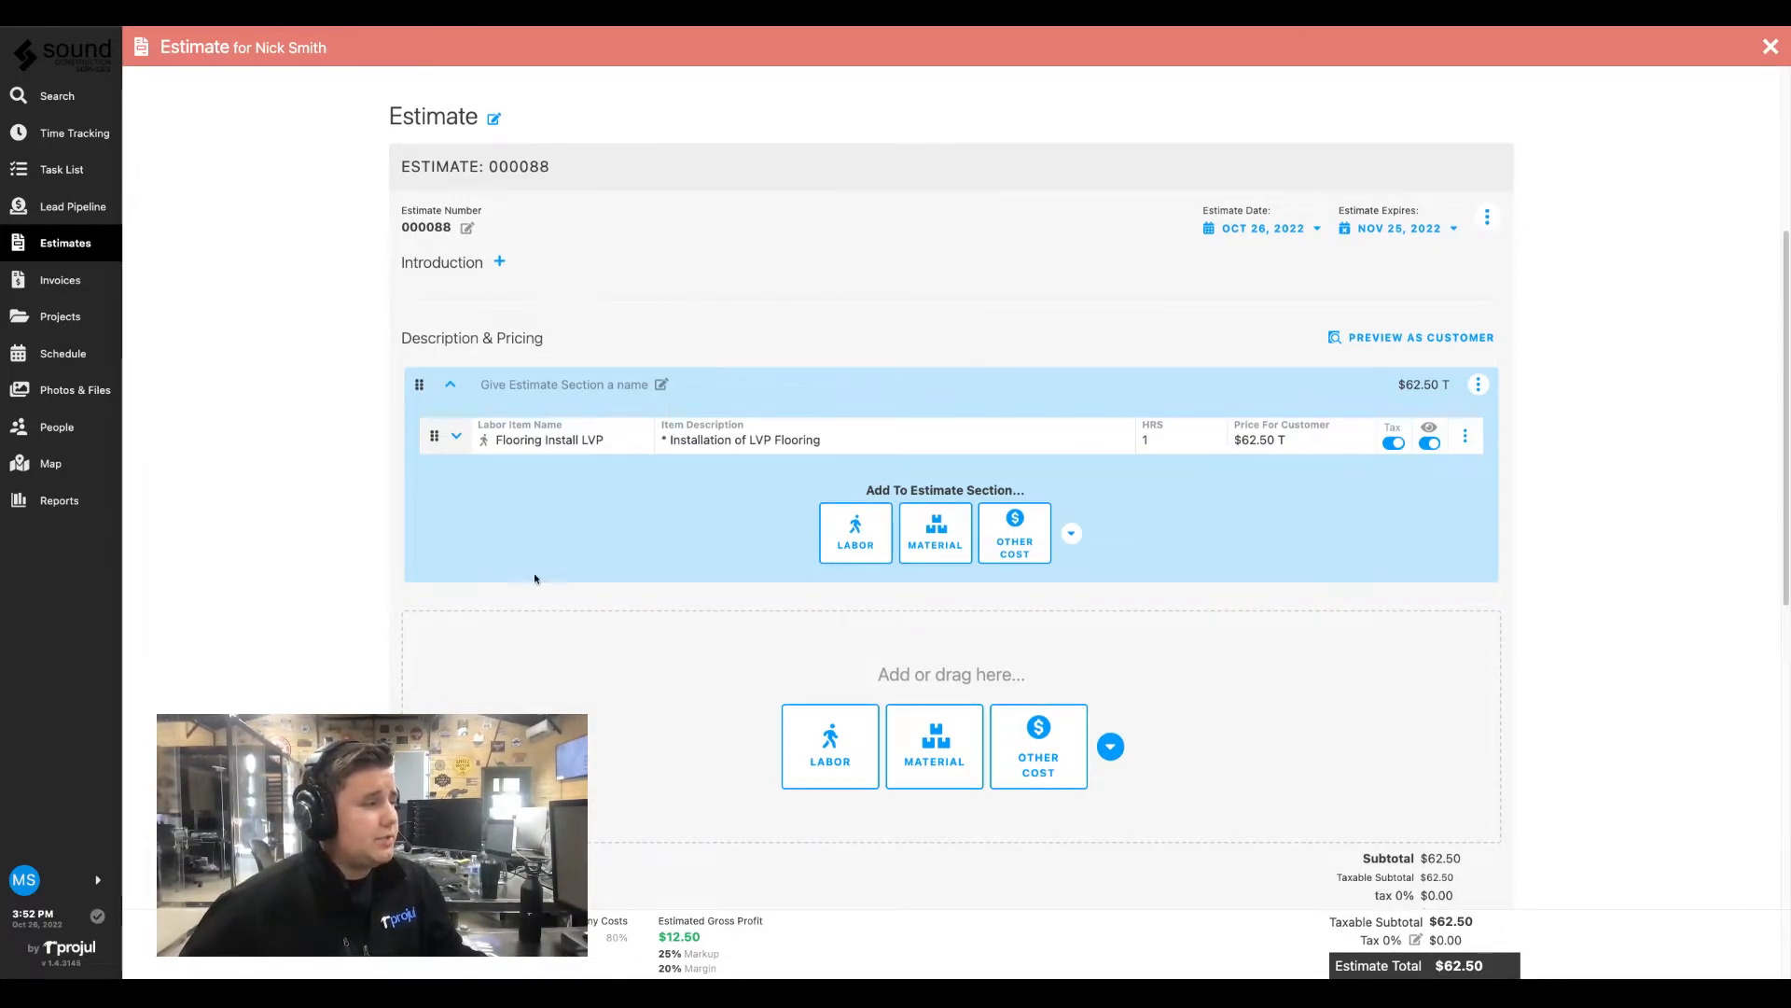
Name the estimate section Flooring Installation
left_click(661, 384)
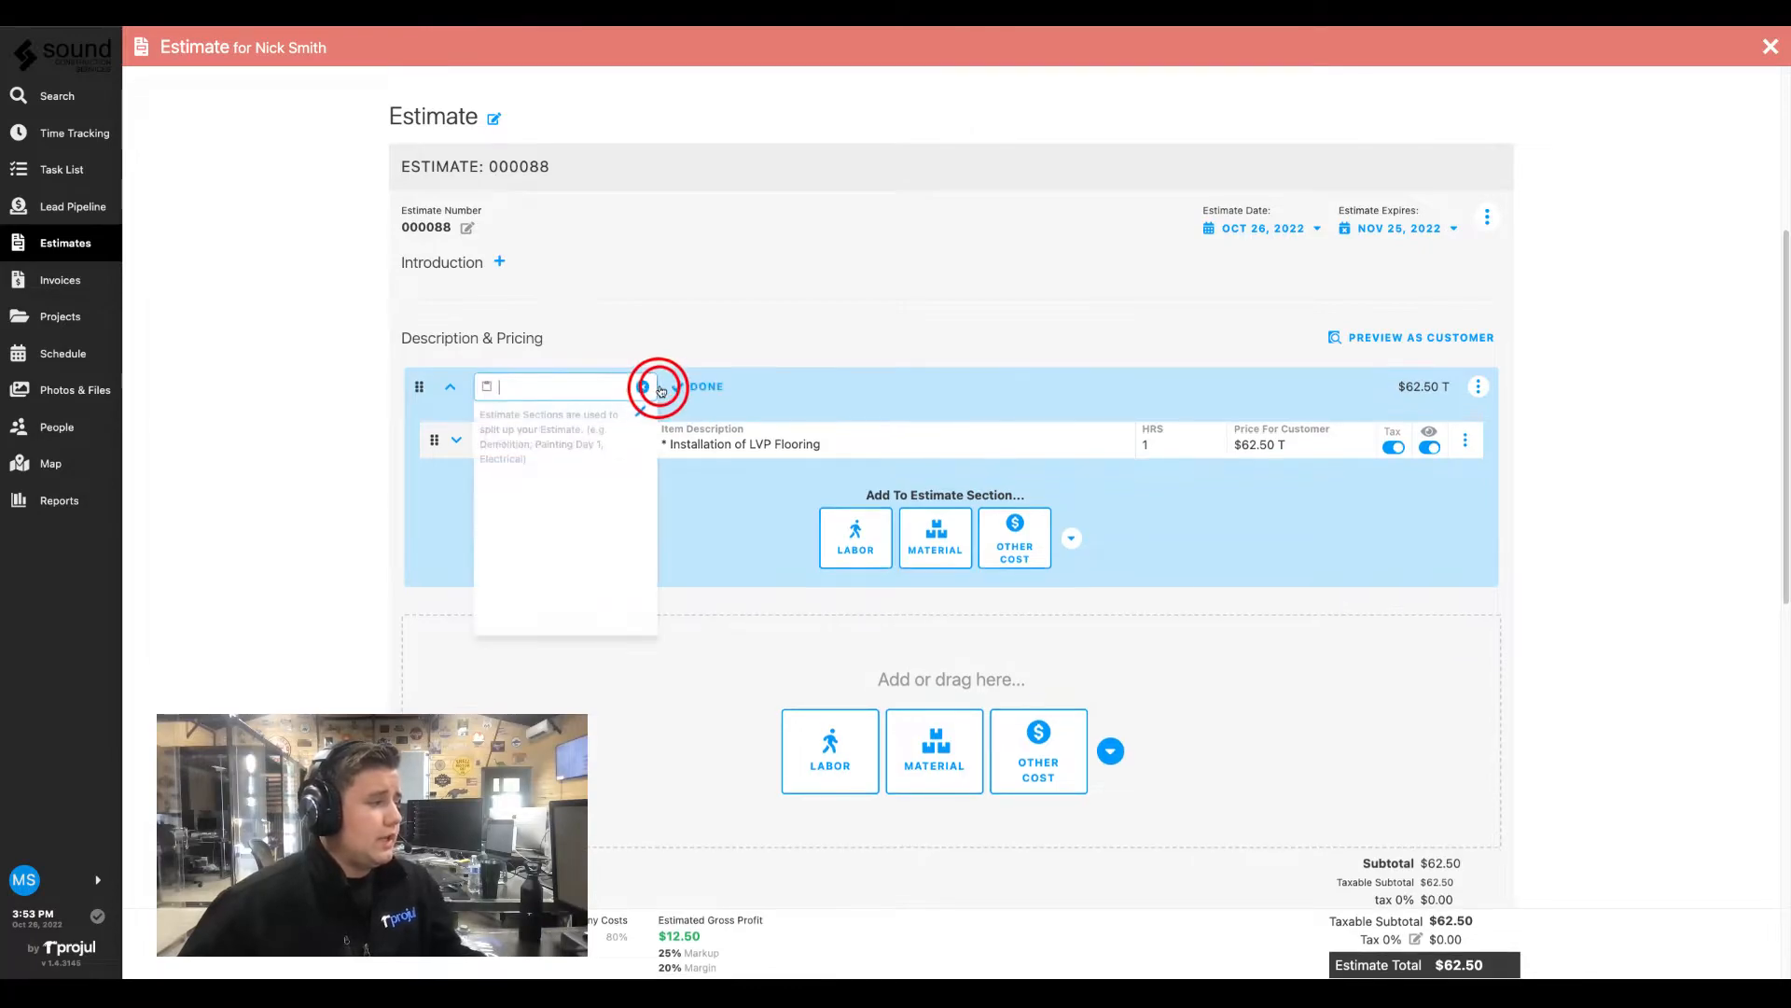
type("Floor")
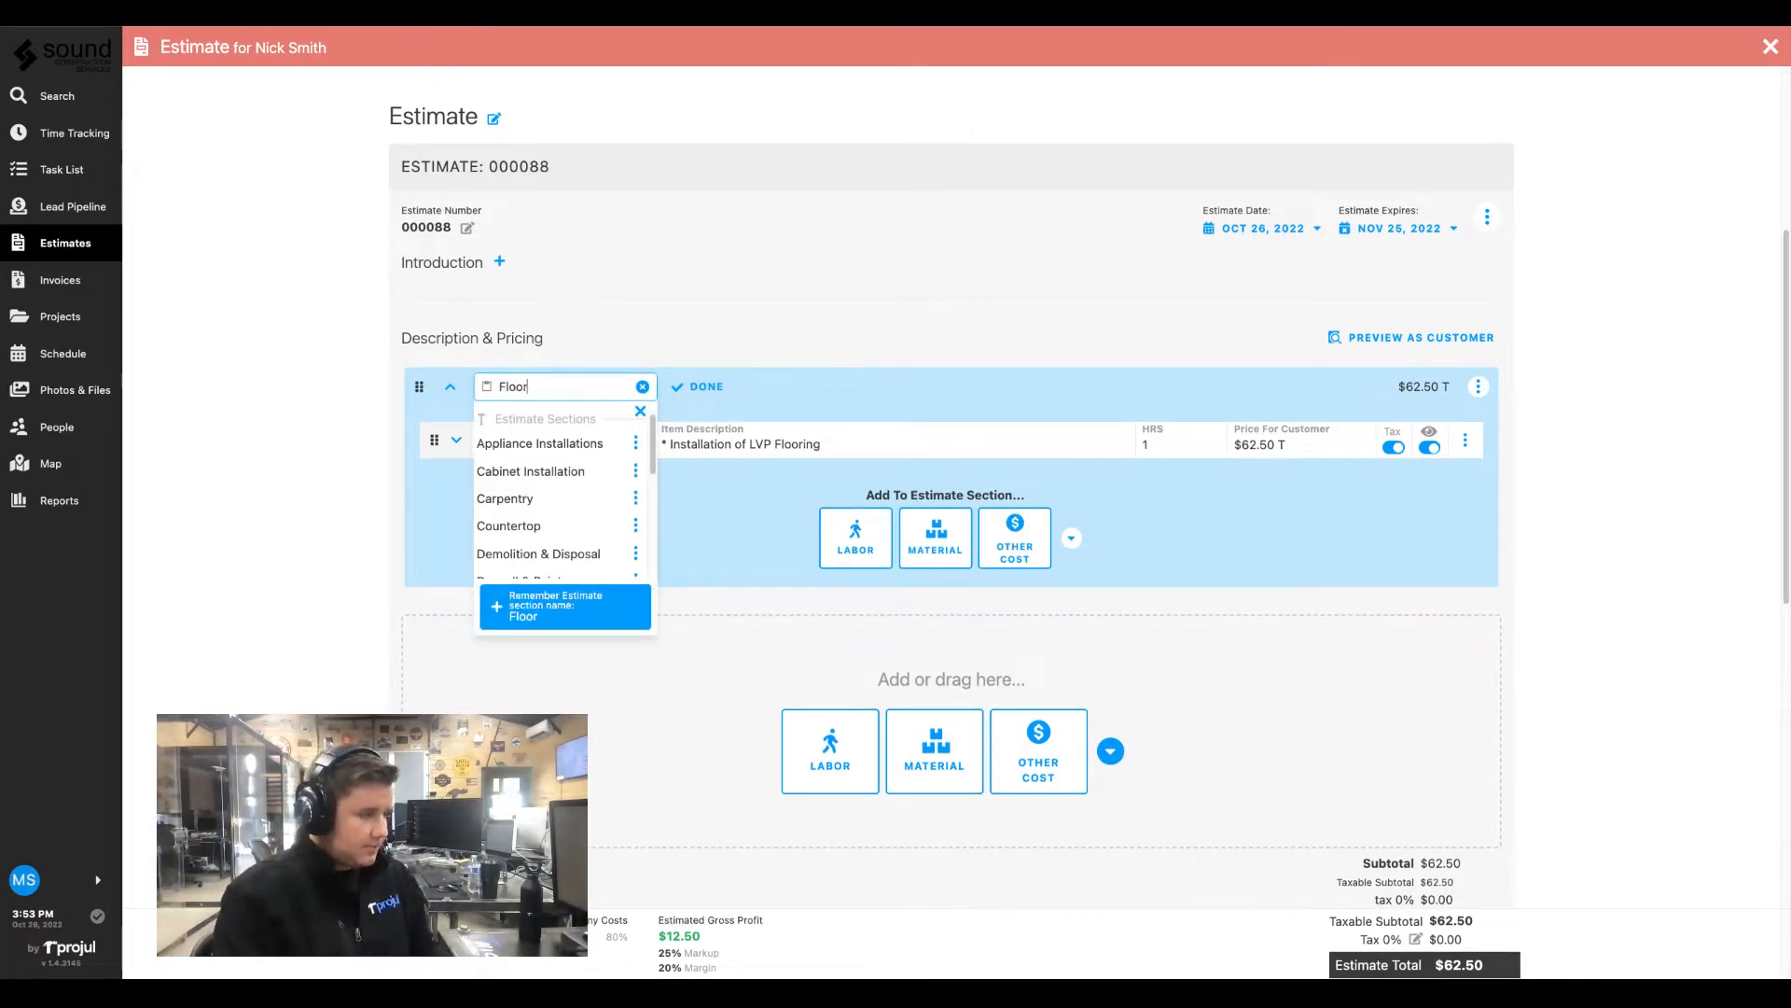
left_click(569, 445)
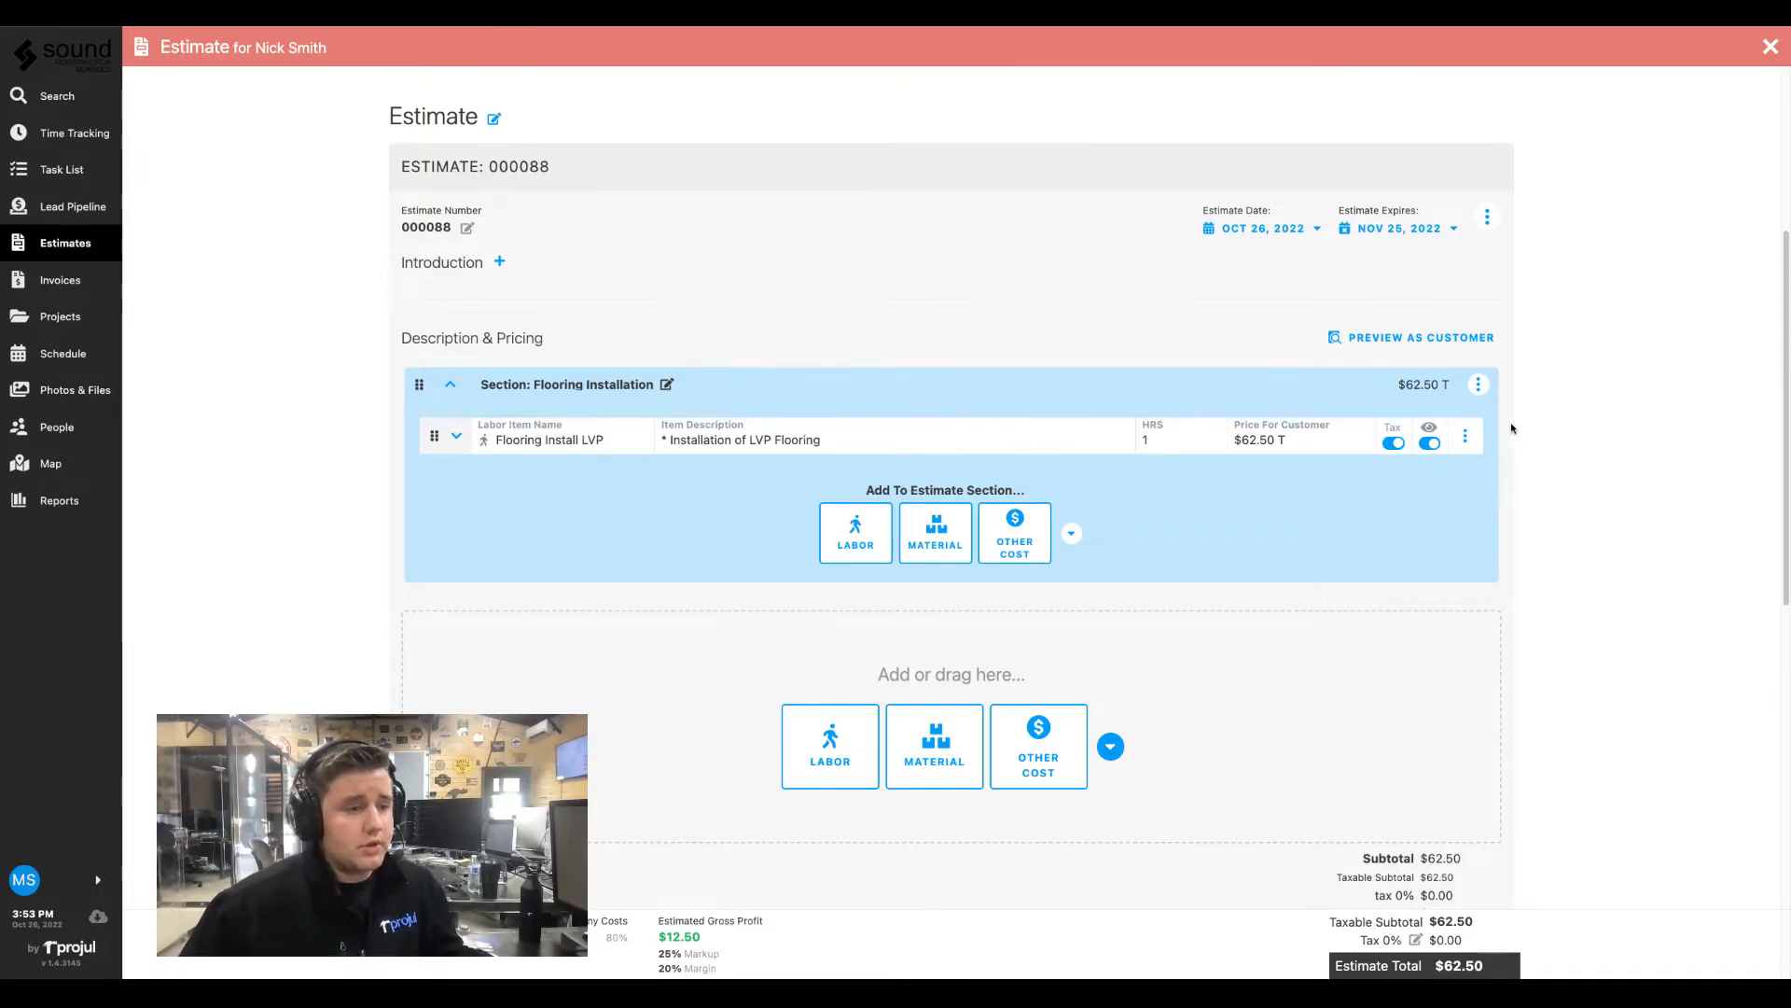
Insert the Demolition & Disposal section template into the Flooring Installation section
left_click(1479, 386)
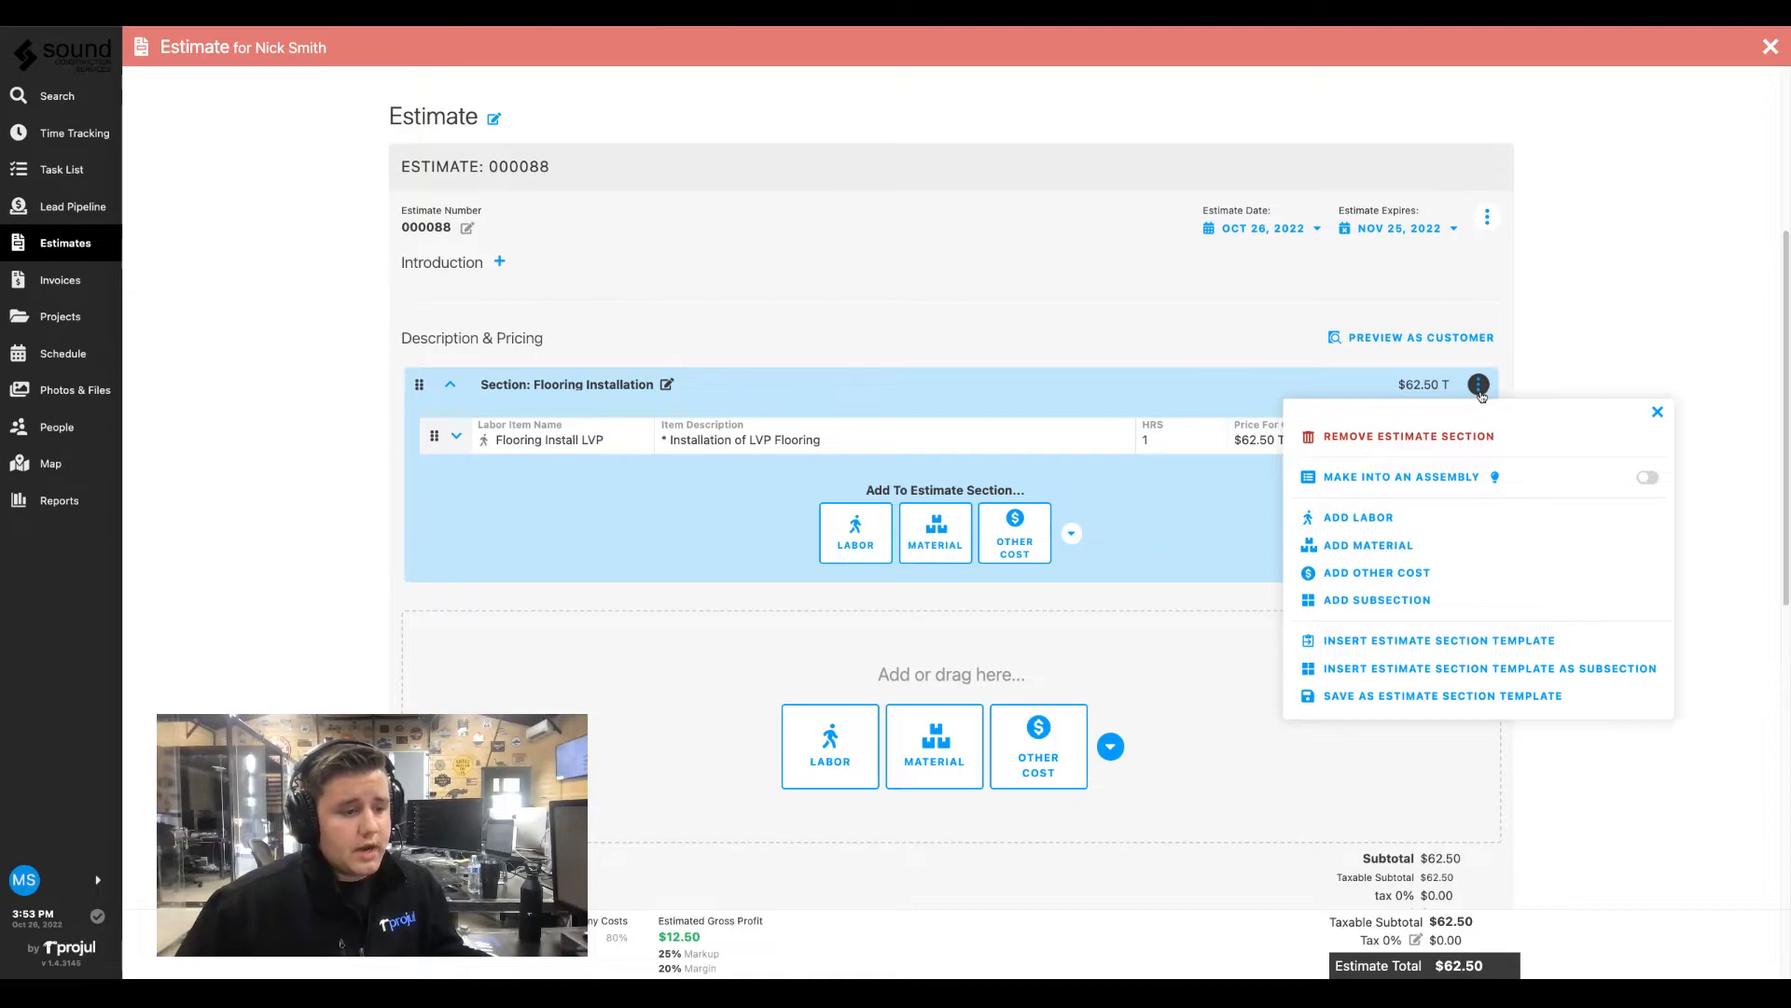
left_click(1430, 644)
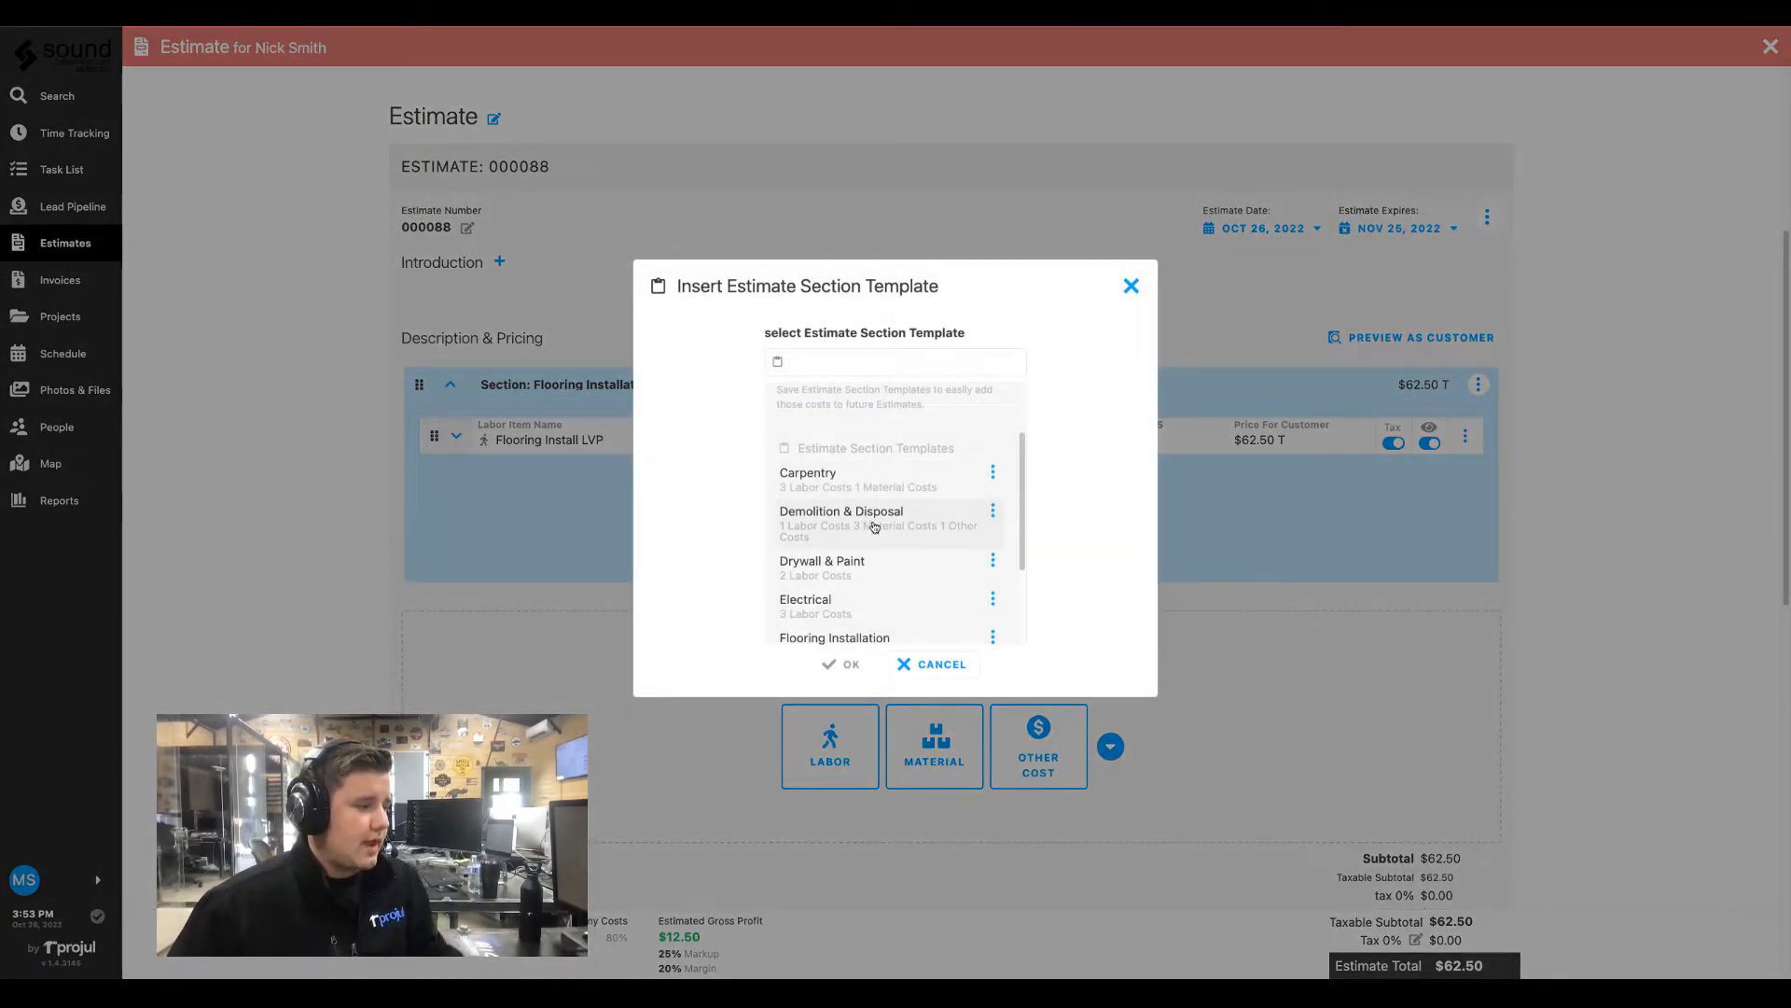
left_click(870, 531)
left_click(842, 664)
scroll(1281, 769, "down", 1)
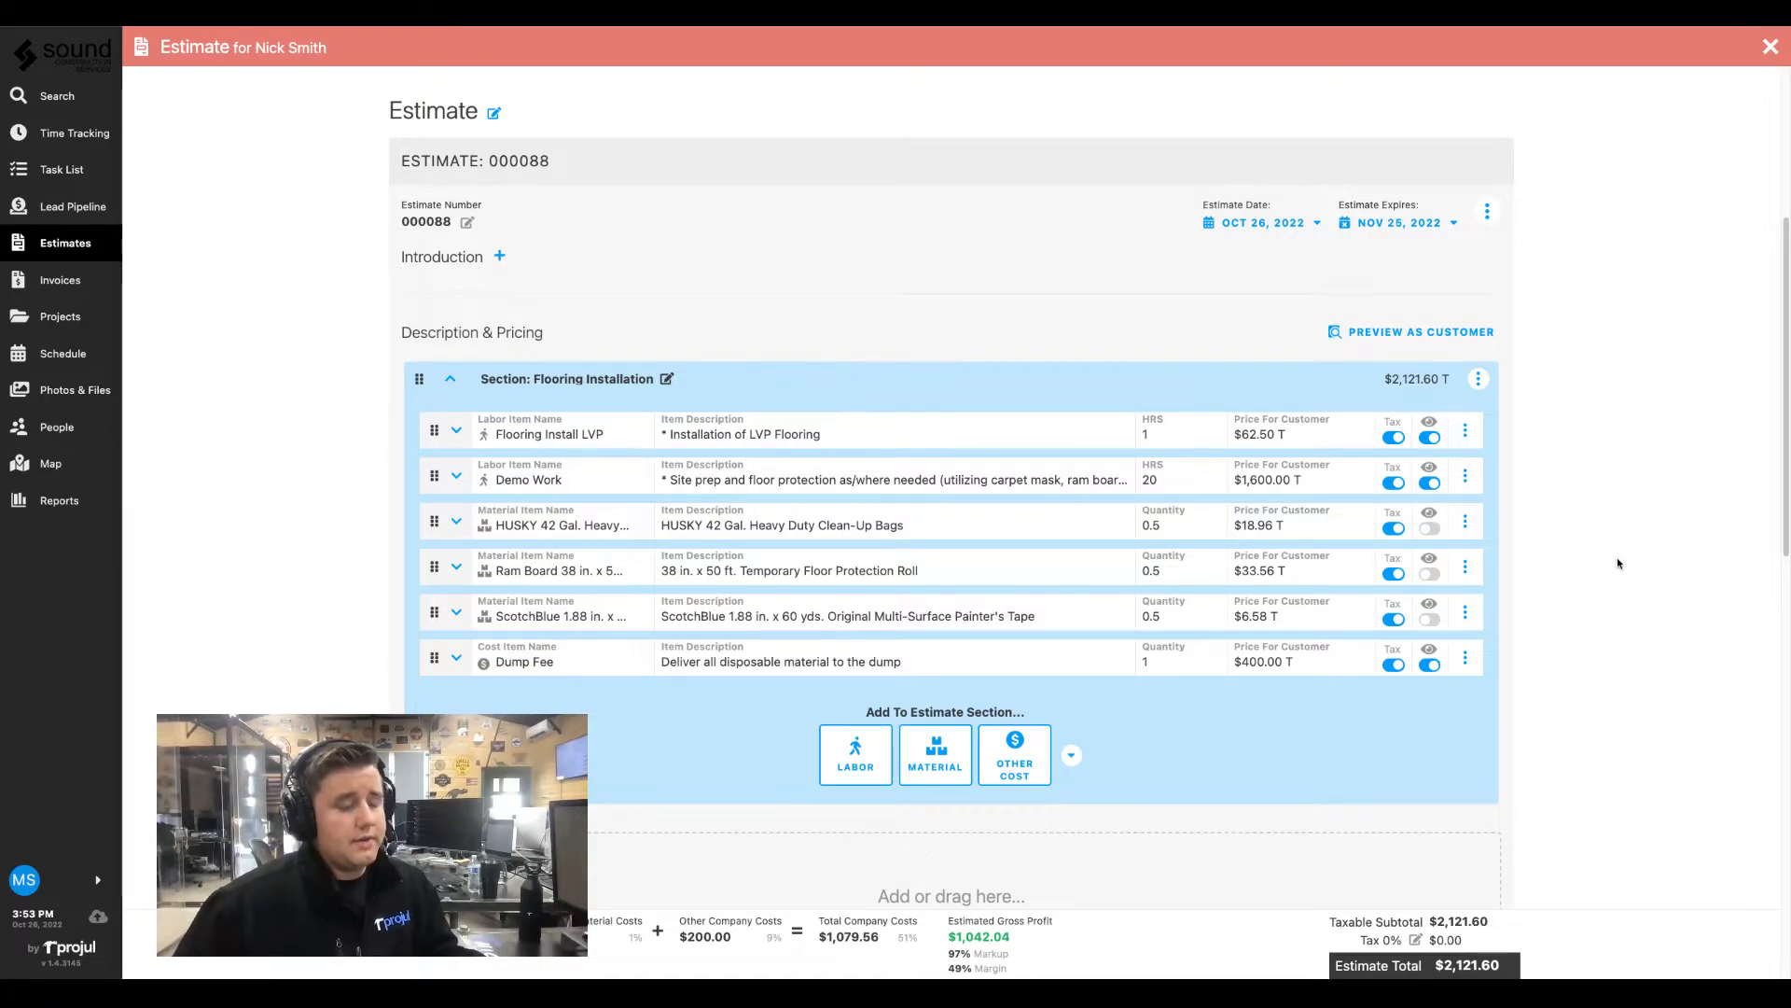
Make the HUSKY clean-up bags item visible to the customer and view the Flooring Installation section's template options
left_click(1429, 528)
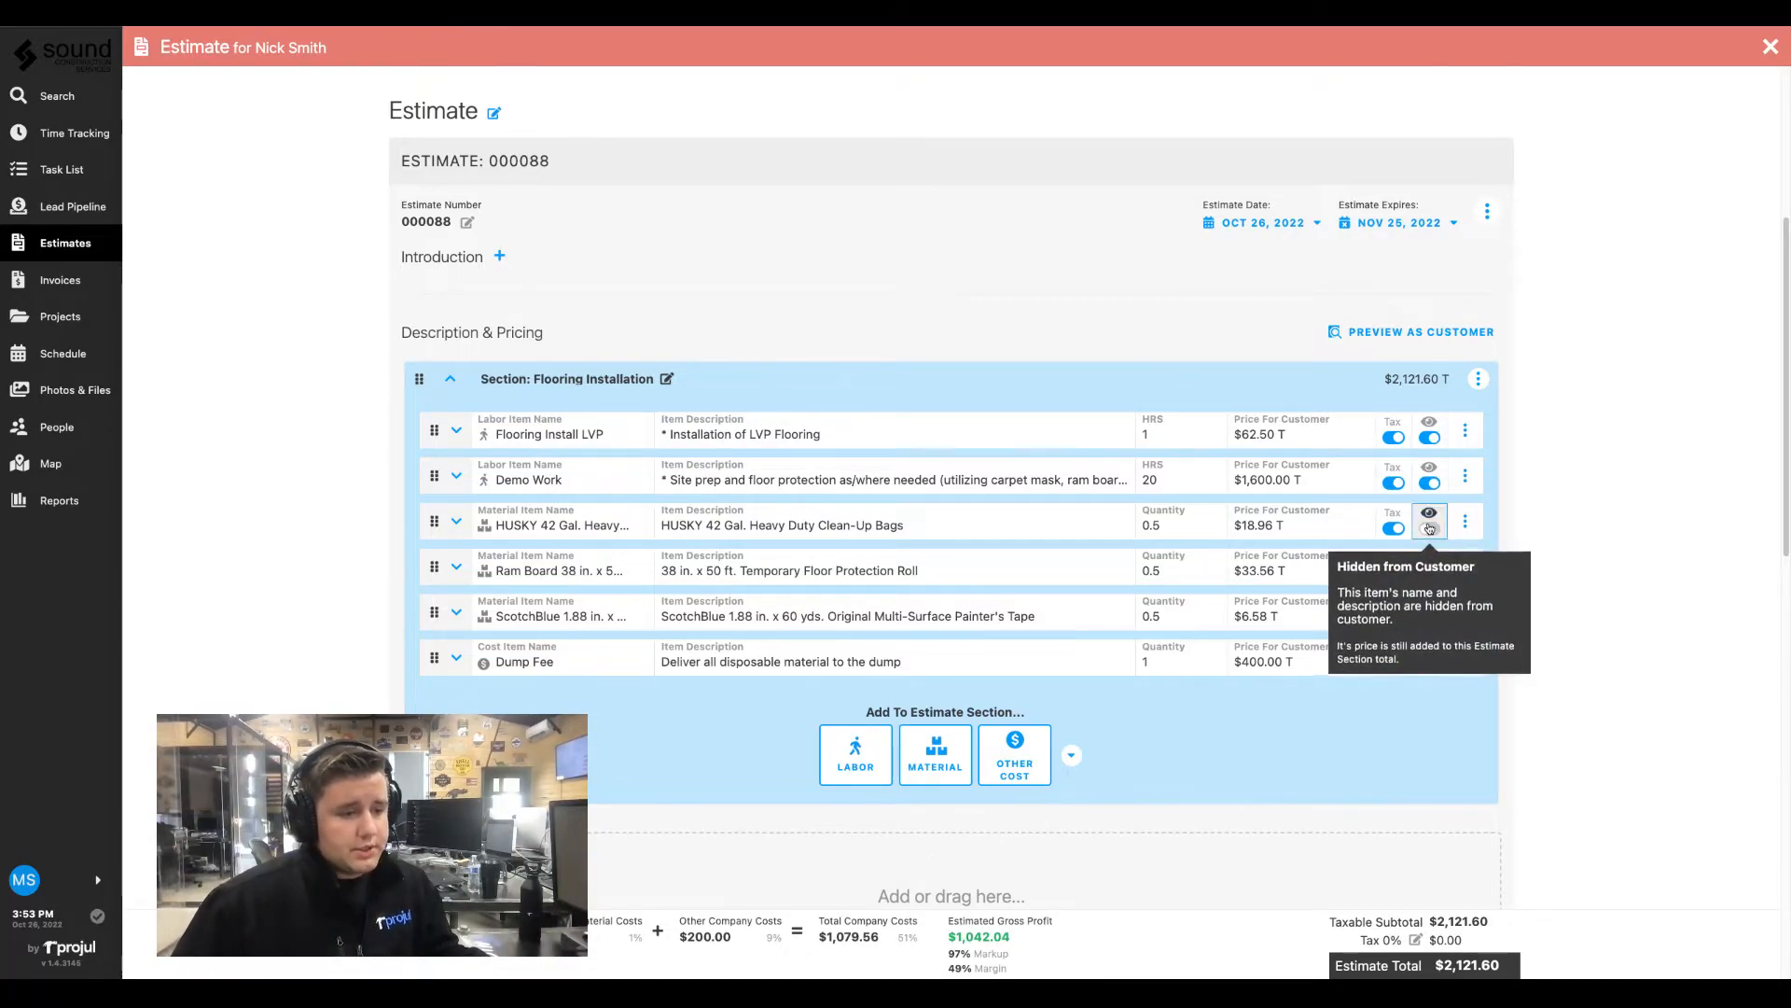
left_click(1382, 746)
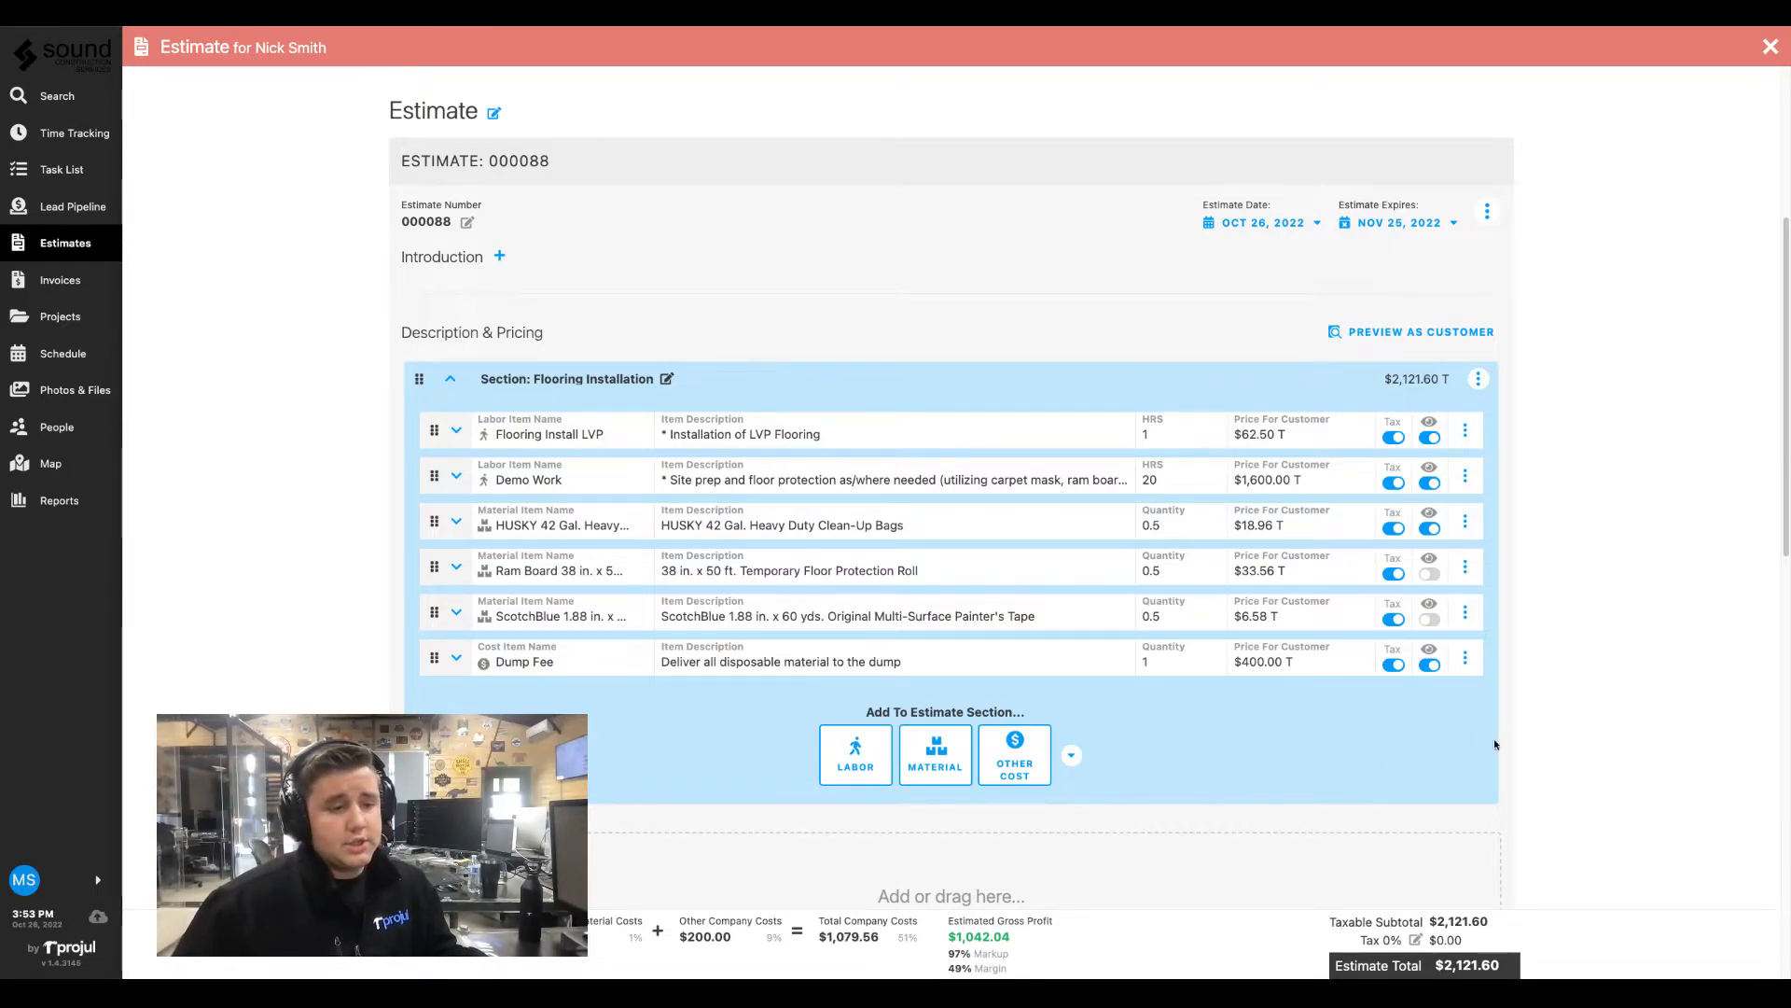
left_click(1481, 380)
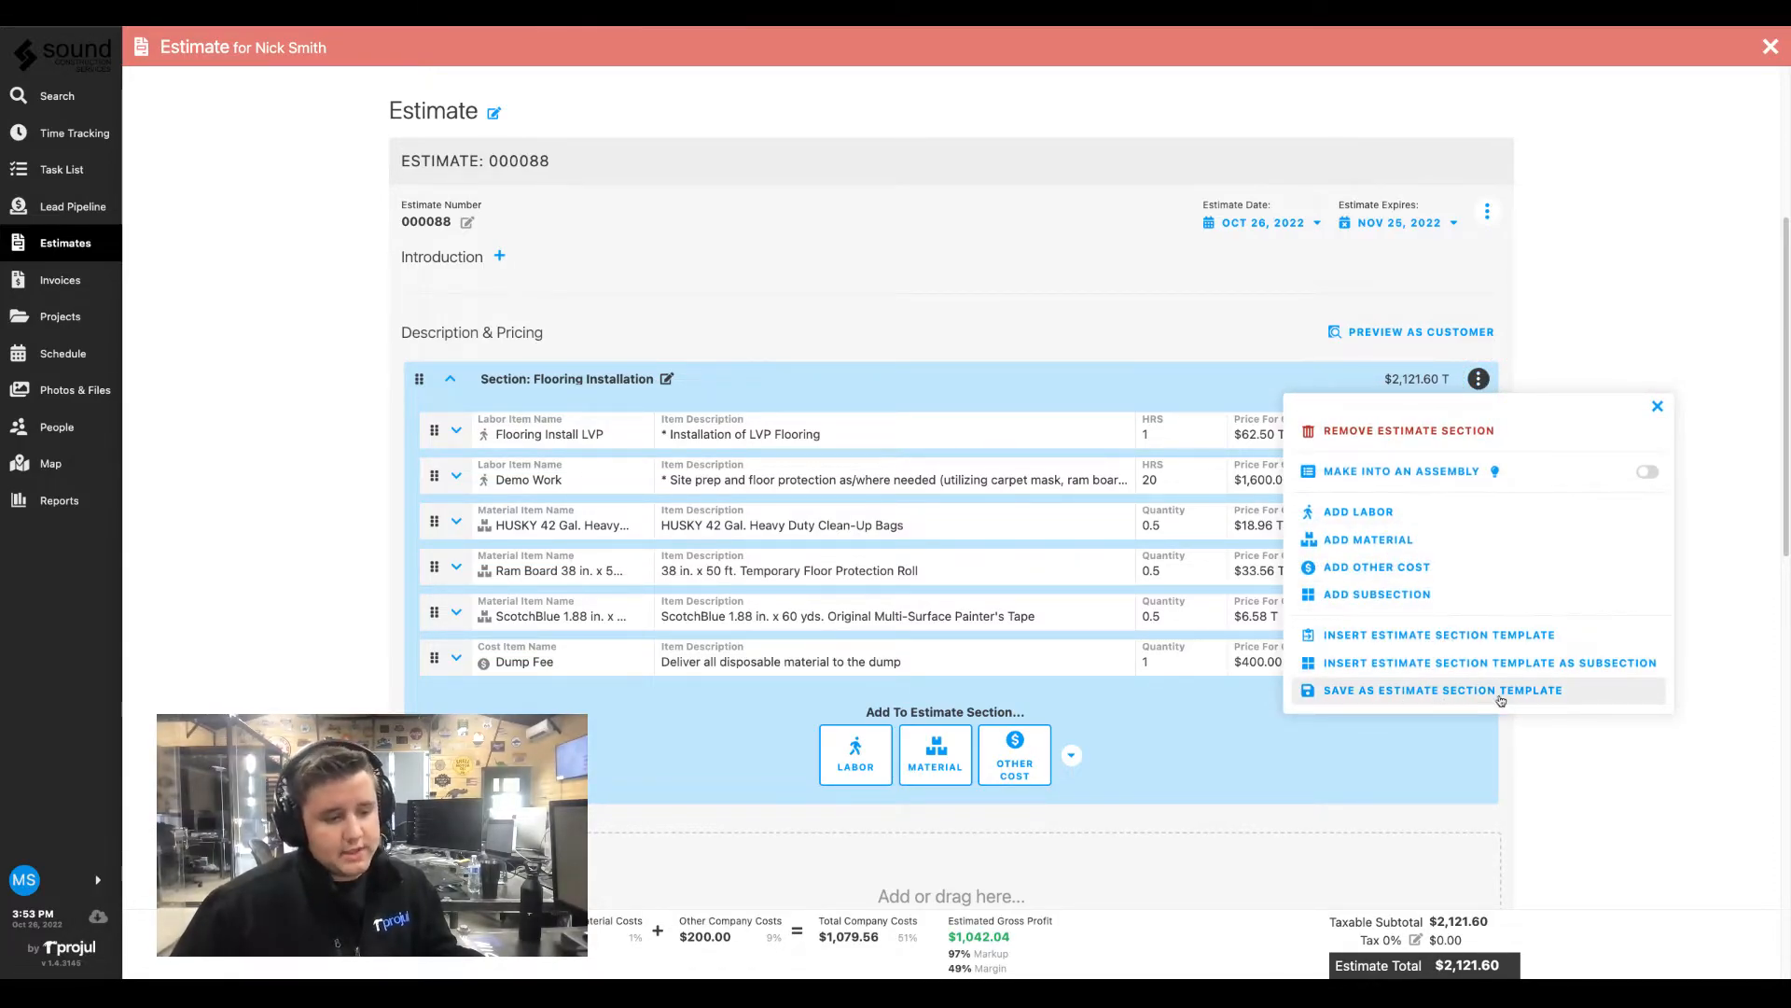
left_click(1658, 408)
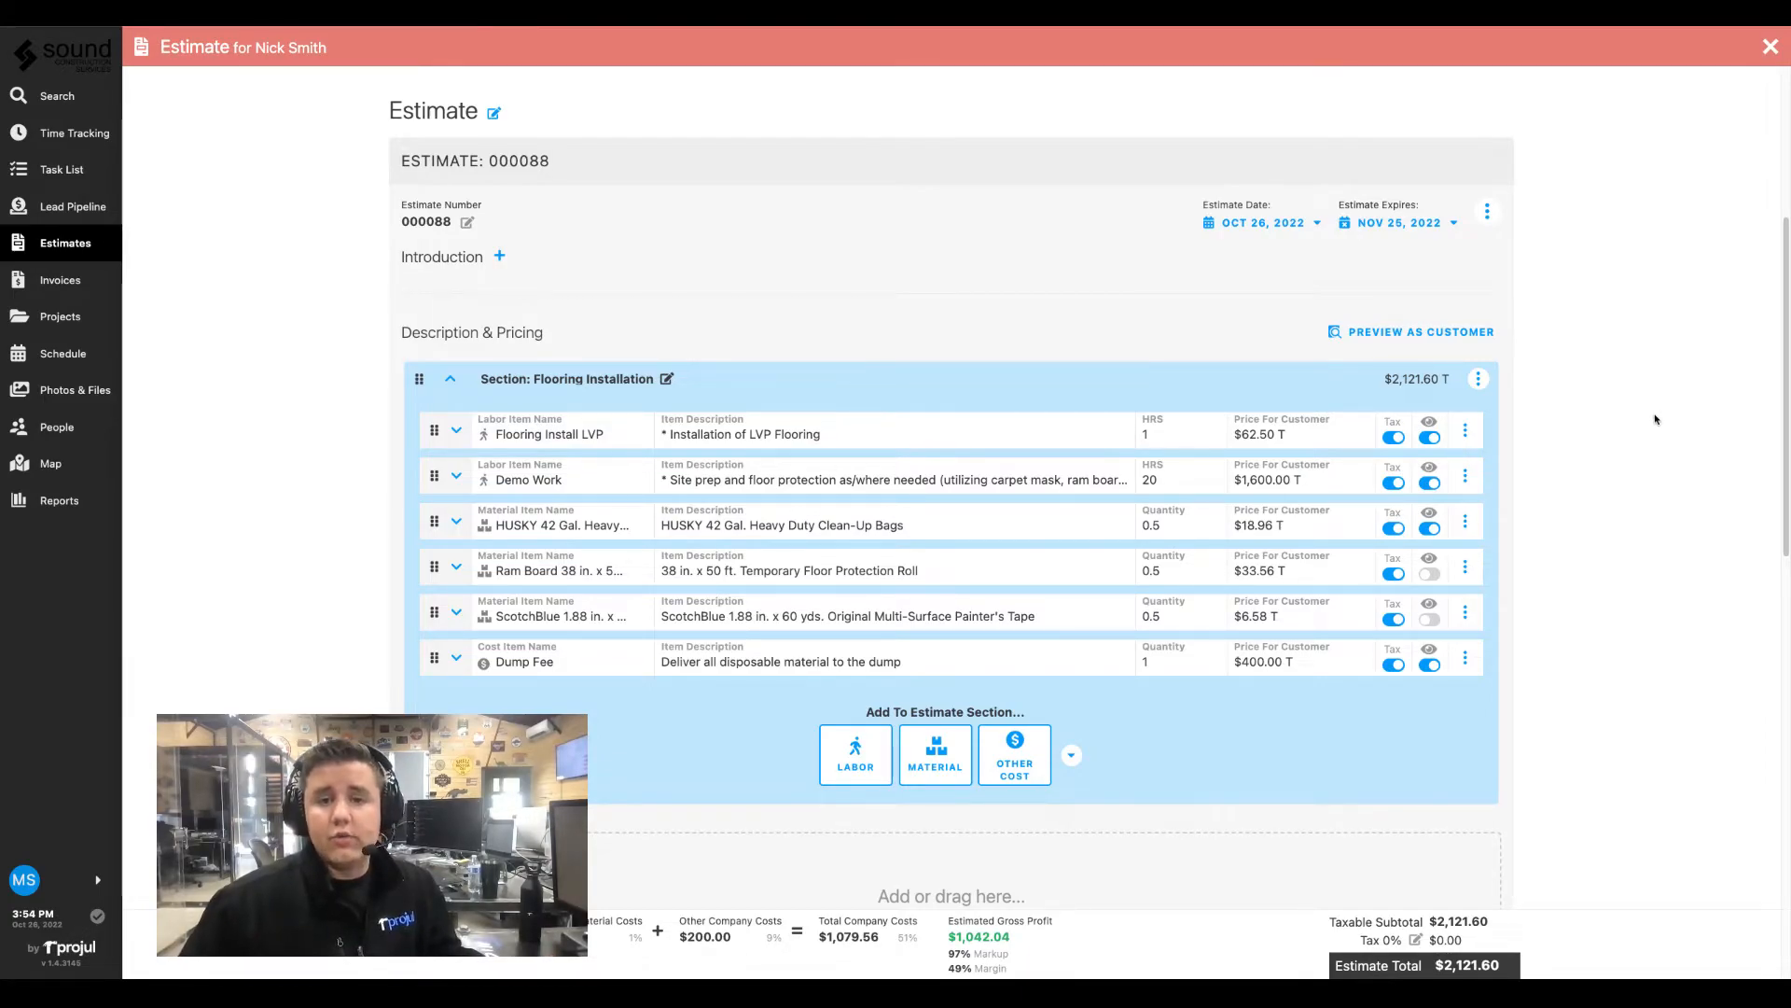
Overwrite the estimate by applying the Bathroom Remodel - Non-Contract template
scroll(1656, 419, "up", 5)
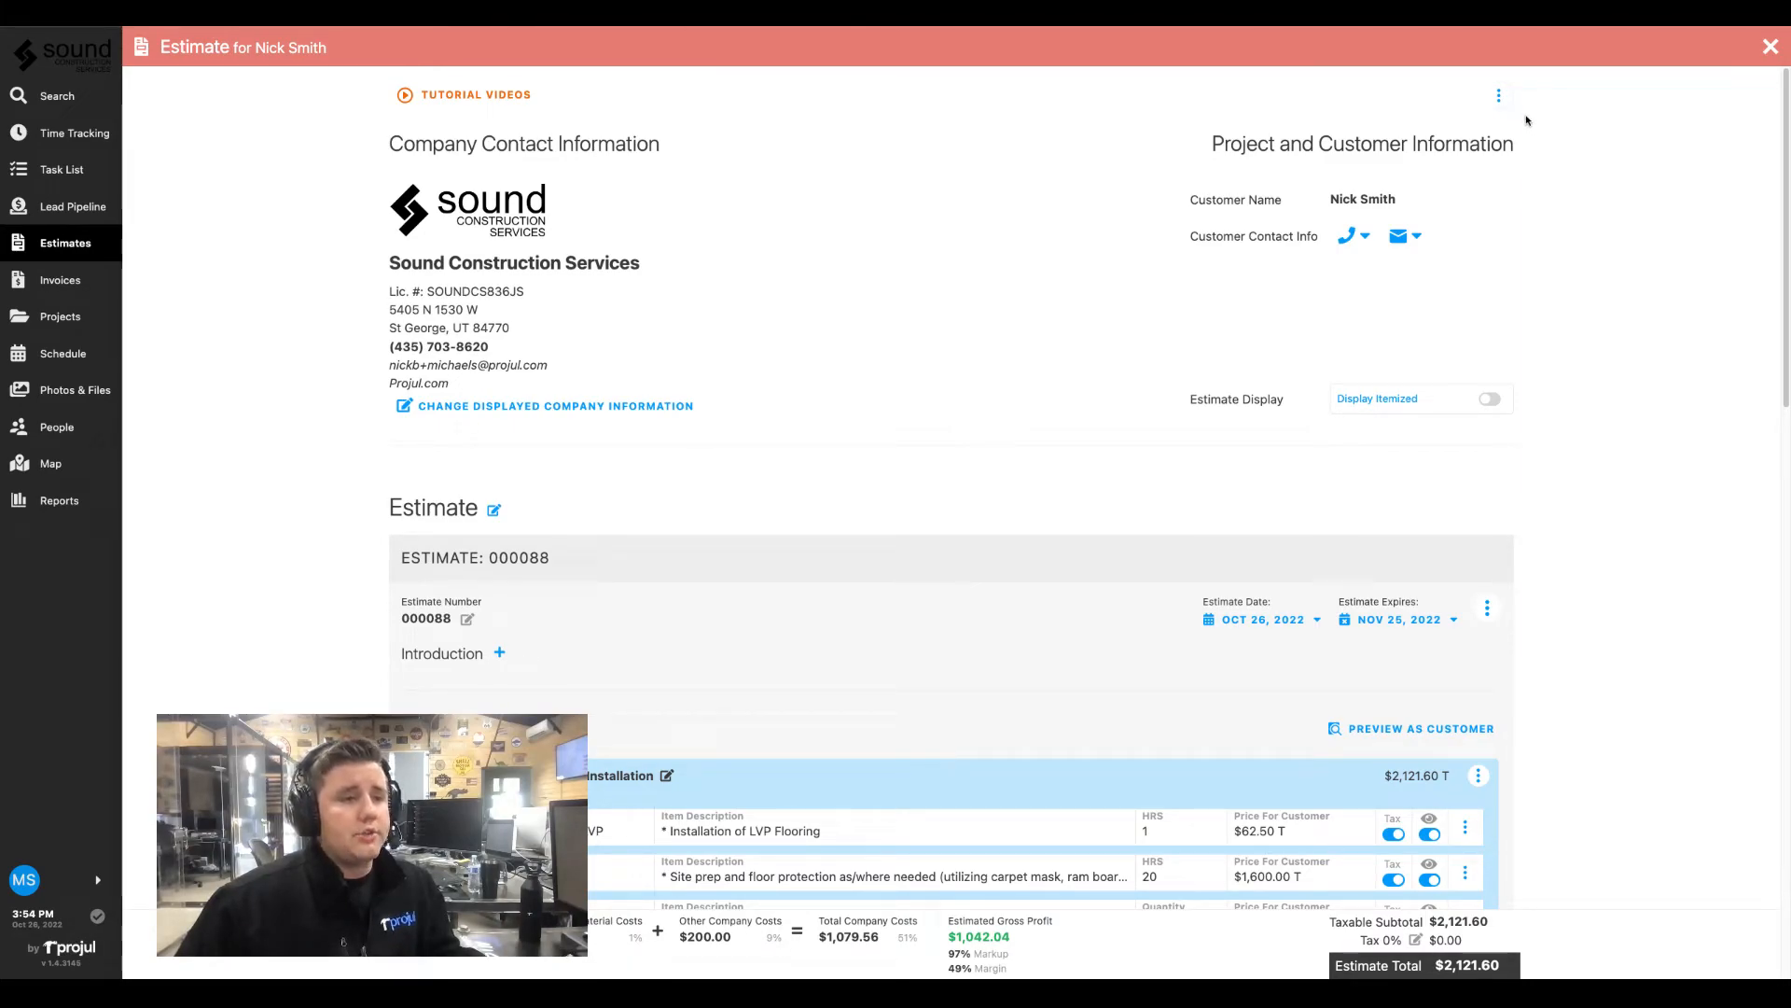
left_click(1499, 97)
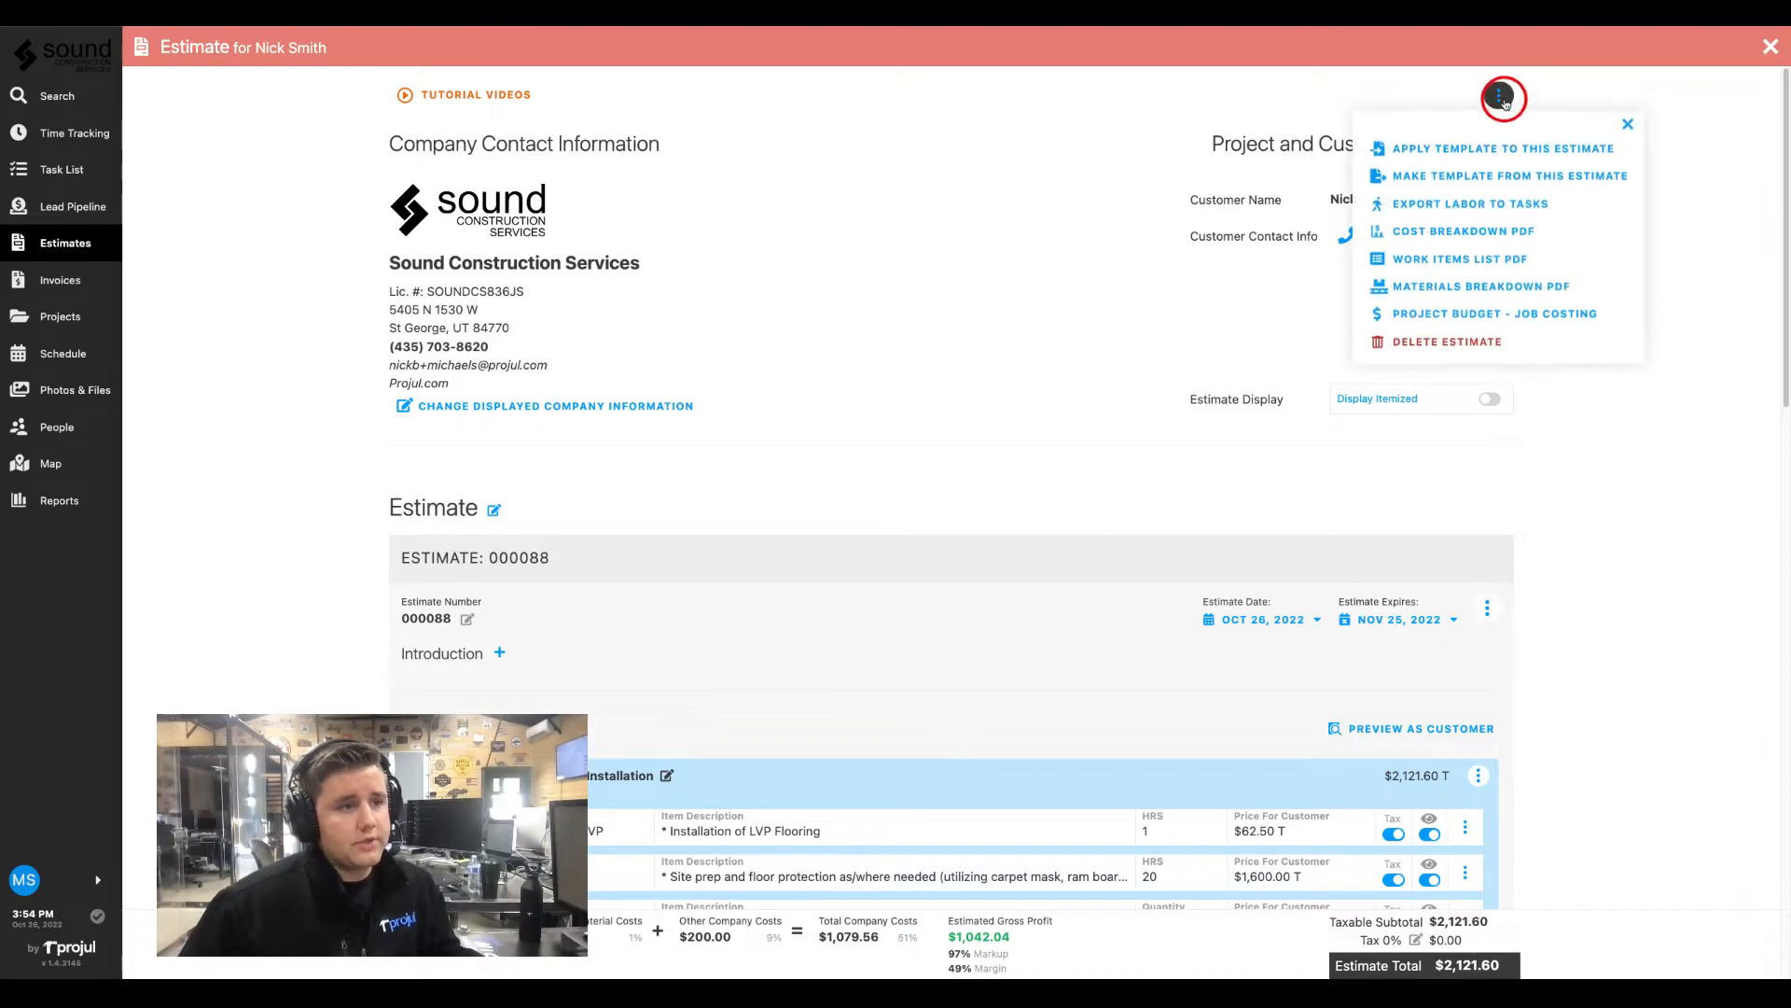
left_click(1449, 151)
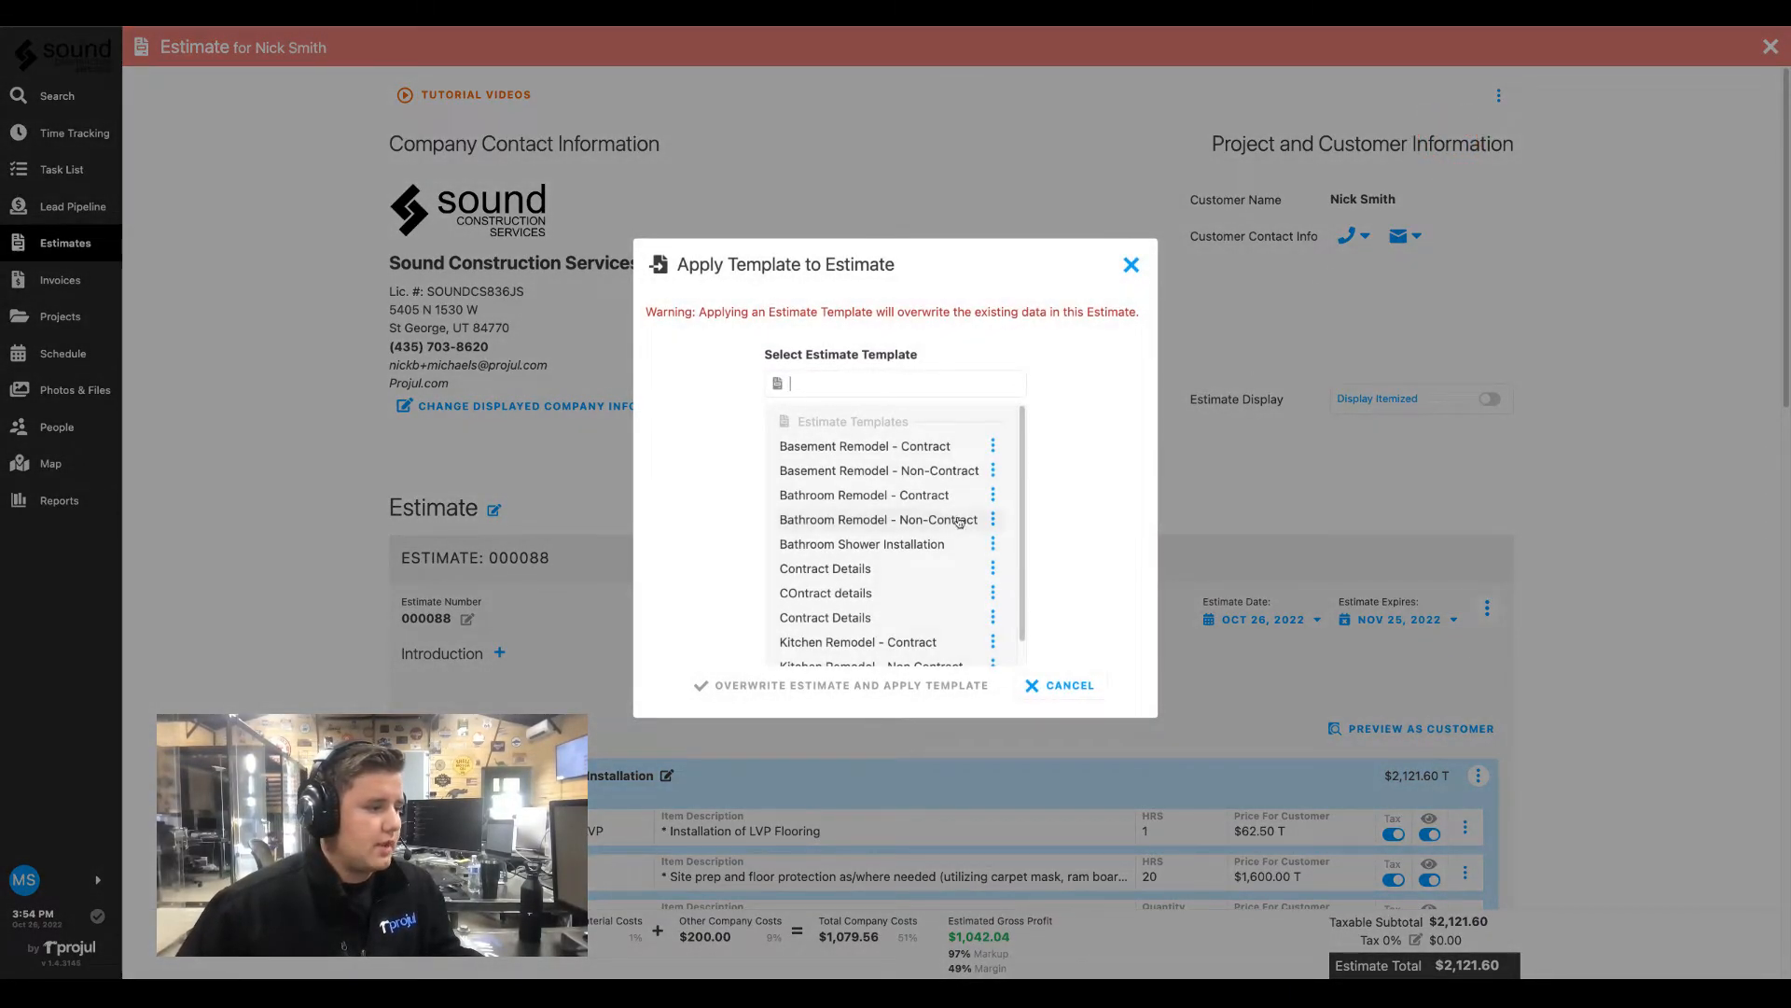
left_click(877, 523)
left_click(839, 687)
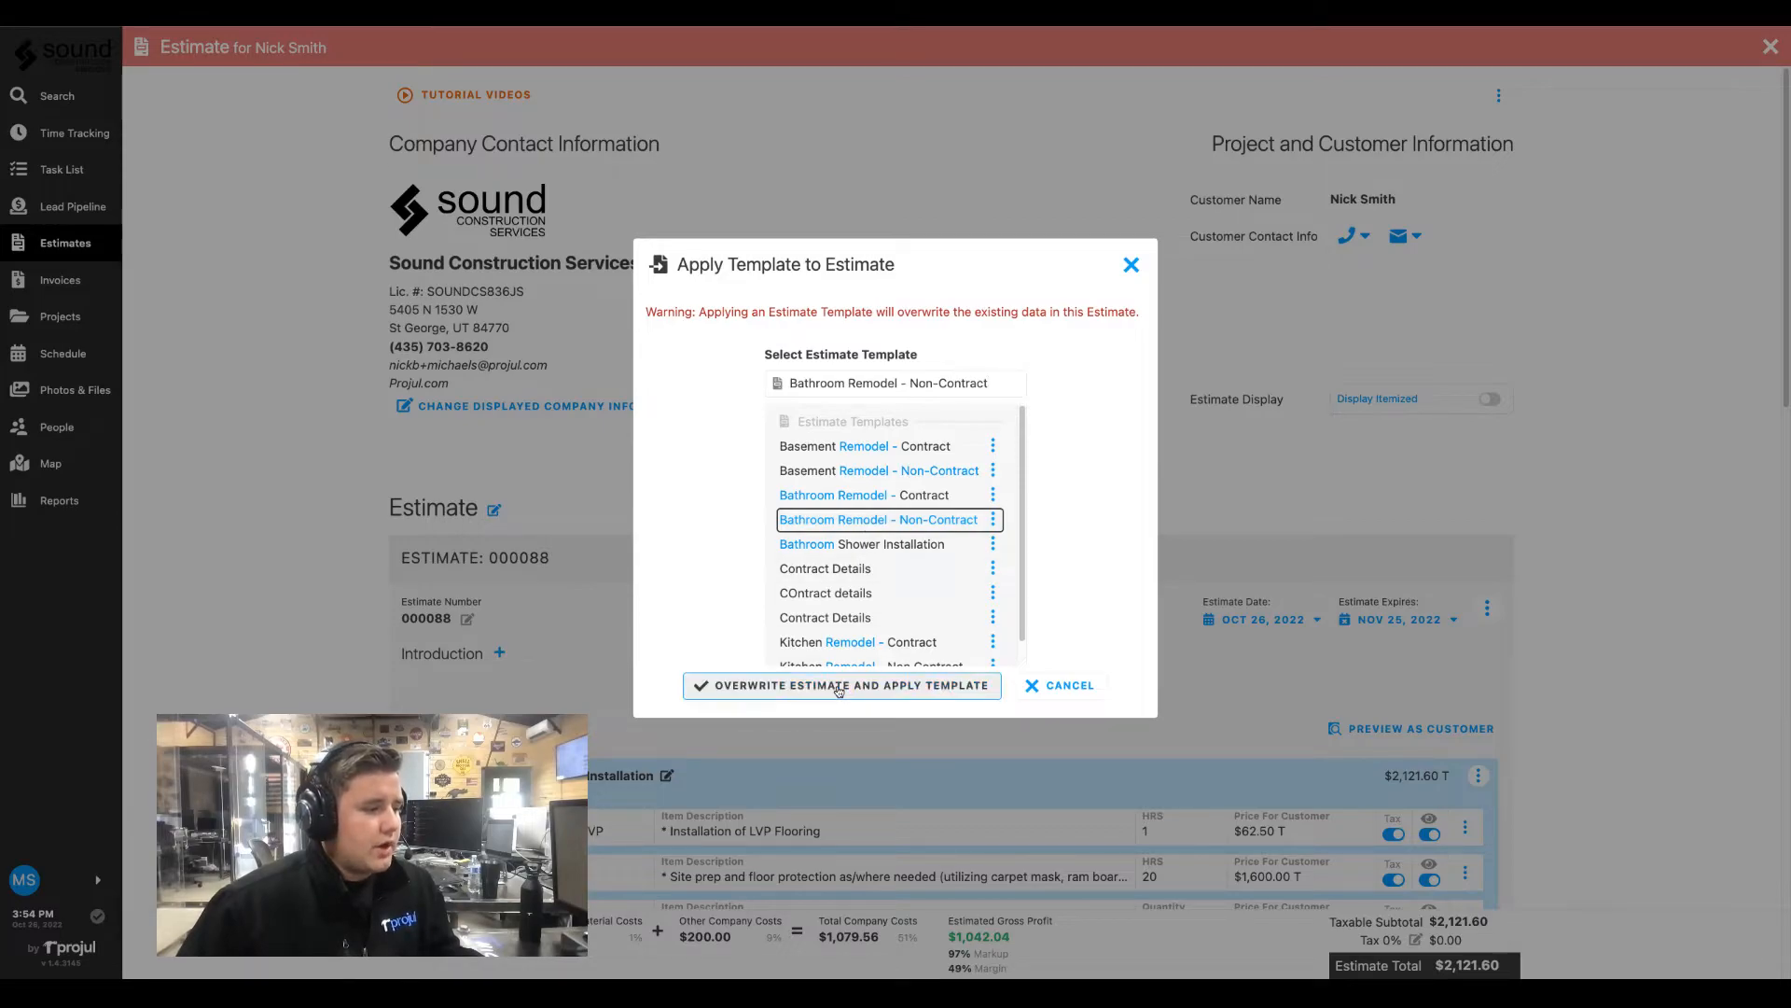
Collapse the Demolition & Disposal section under Description & Pricing
scroll(1102, 653, "down", 3)
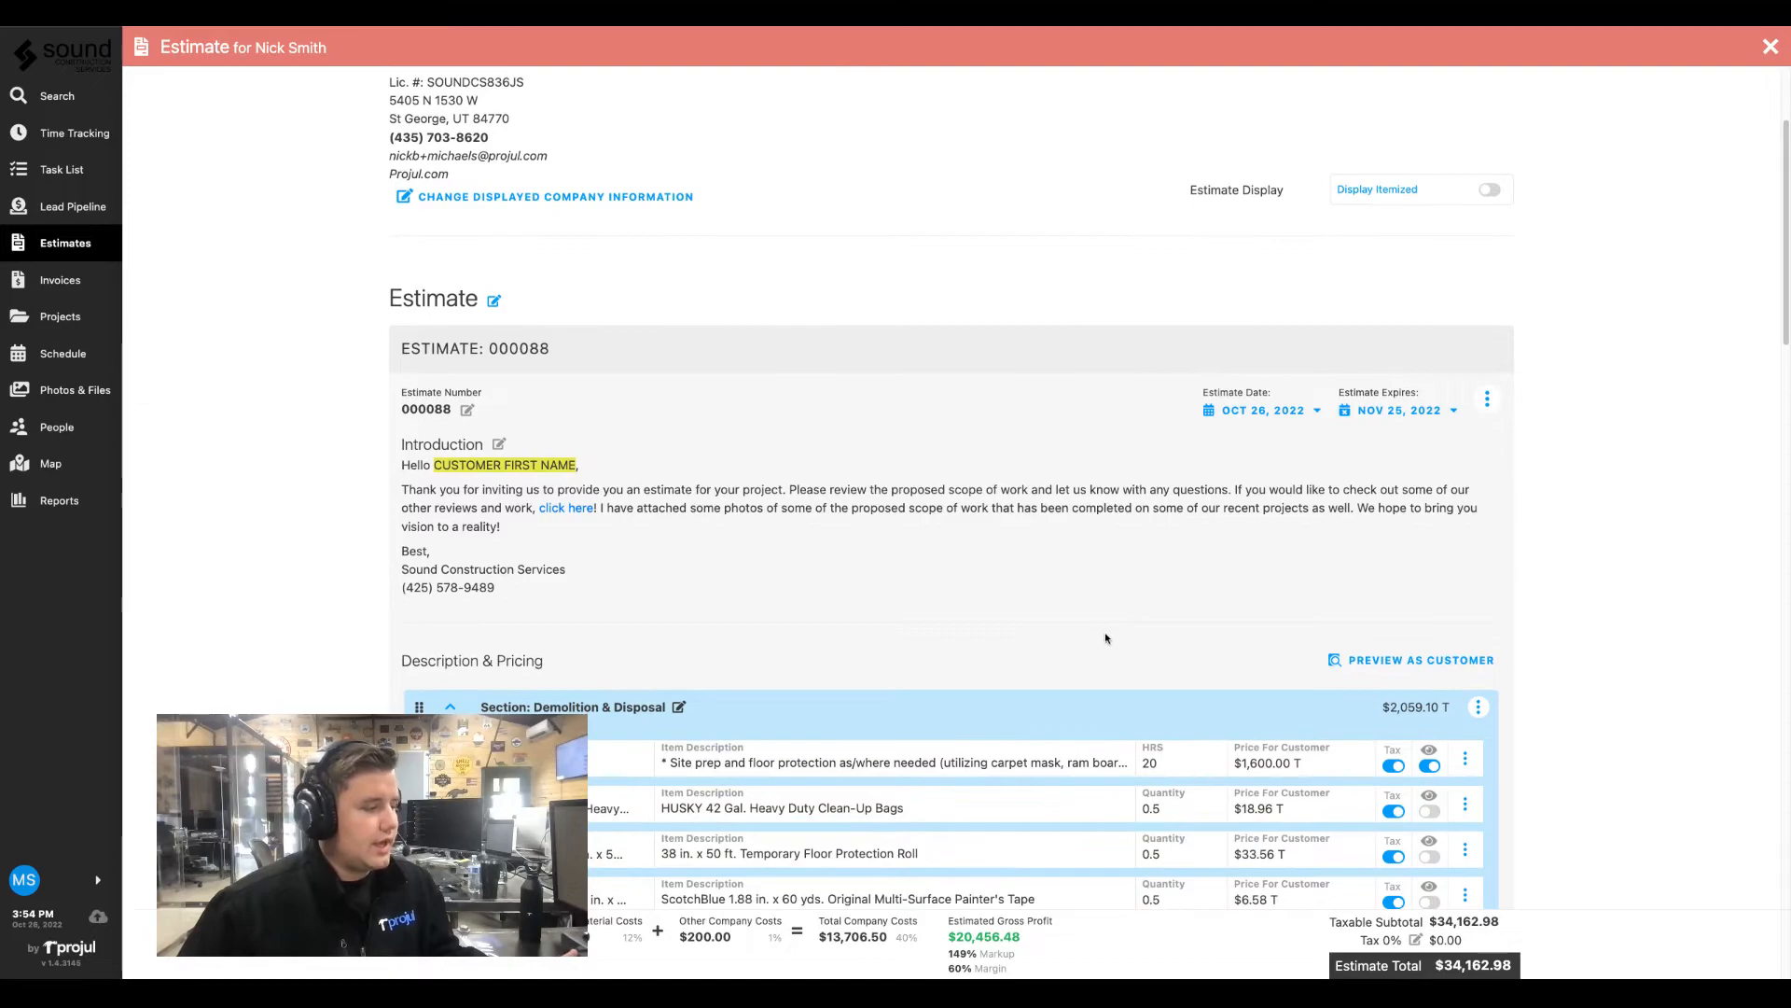
left_click(450, 708)
scroll(1013, 612, "down", 3)
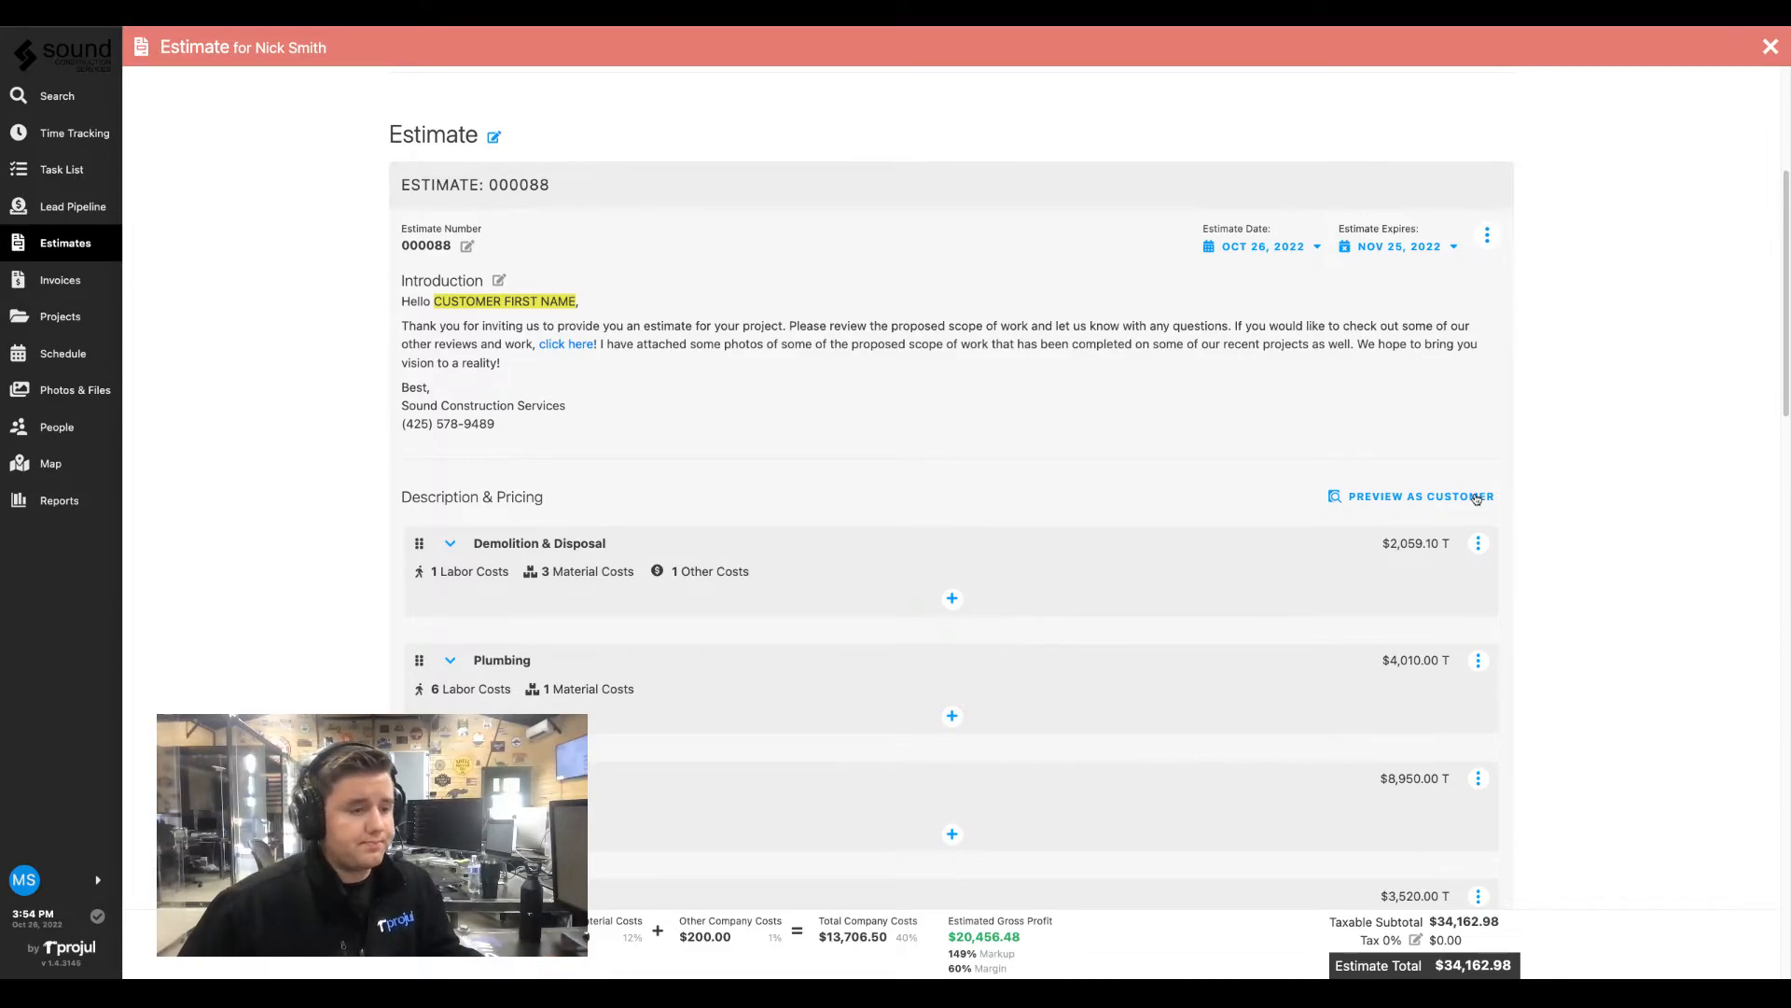
Preview the estimate as the customer and review its scope, prices, terms, photos and response options
left_click(1476, 496)
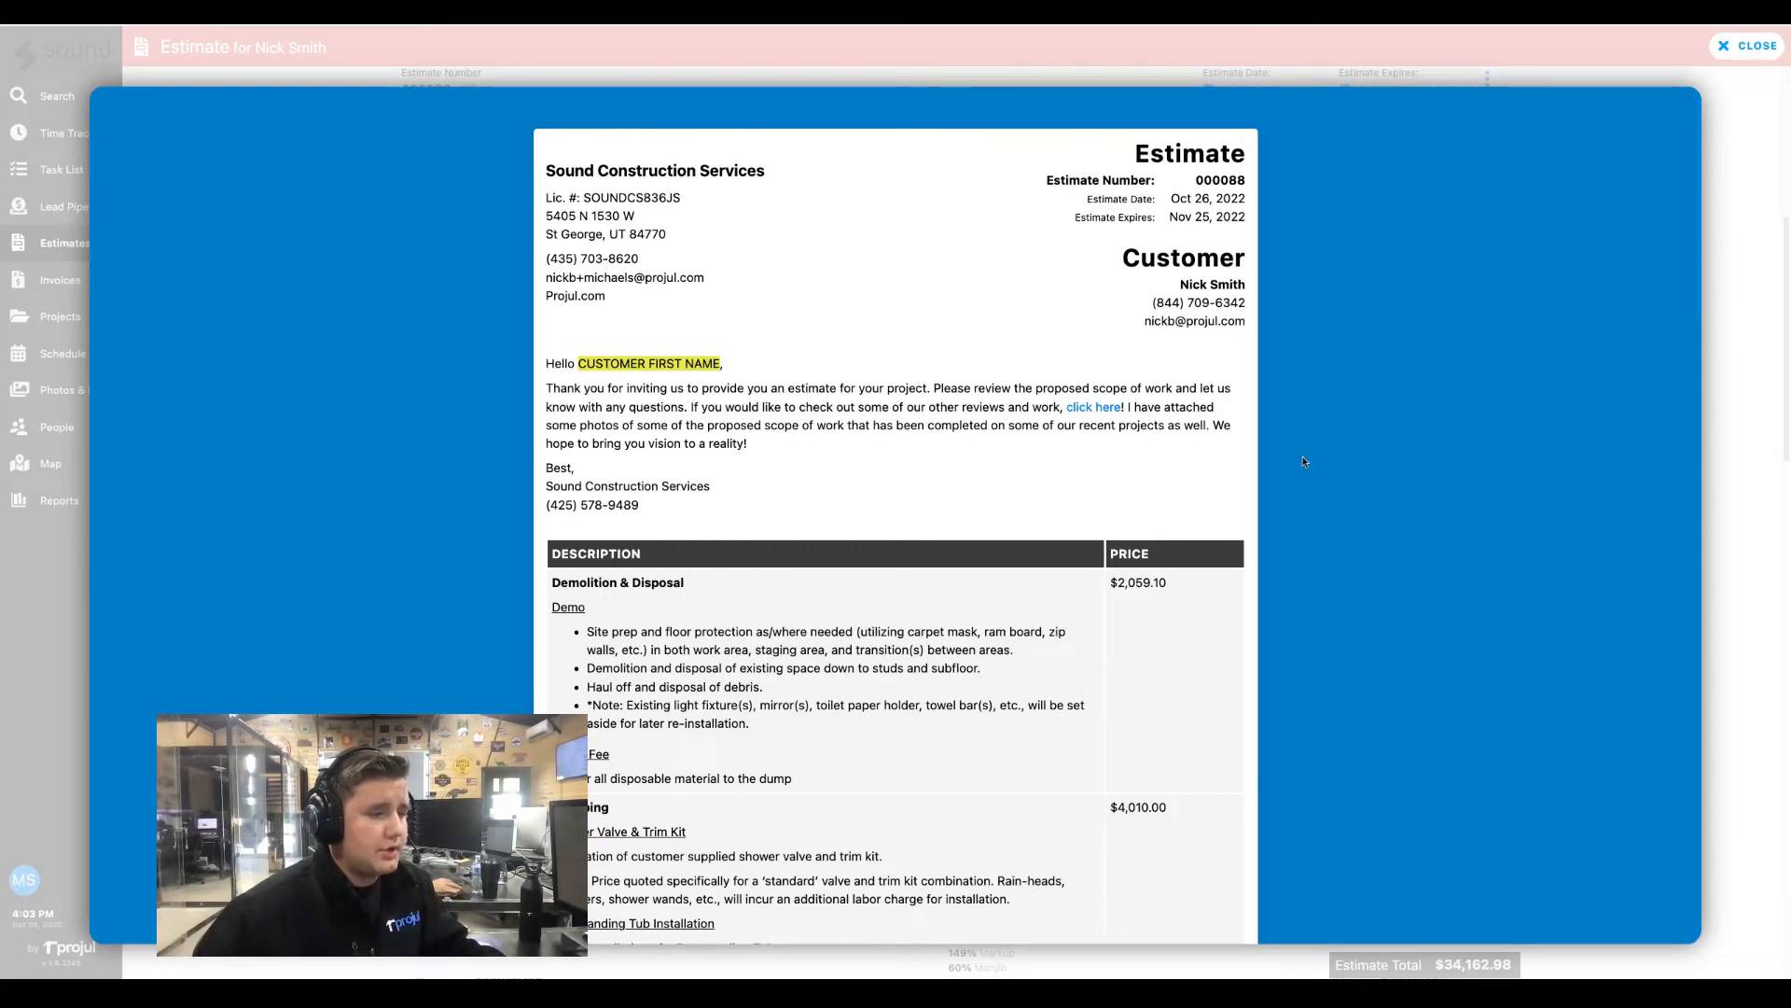
scroll(1304, 461, "down", 1)
scroll(1304, 461, "down", 4)
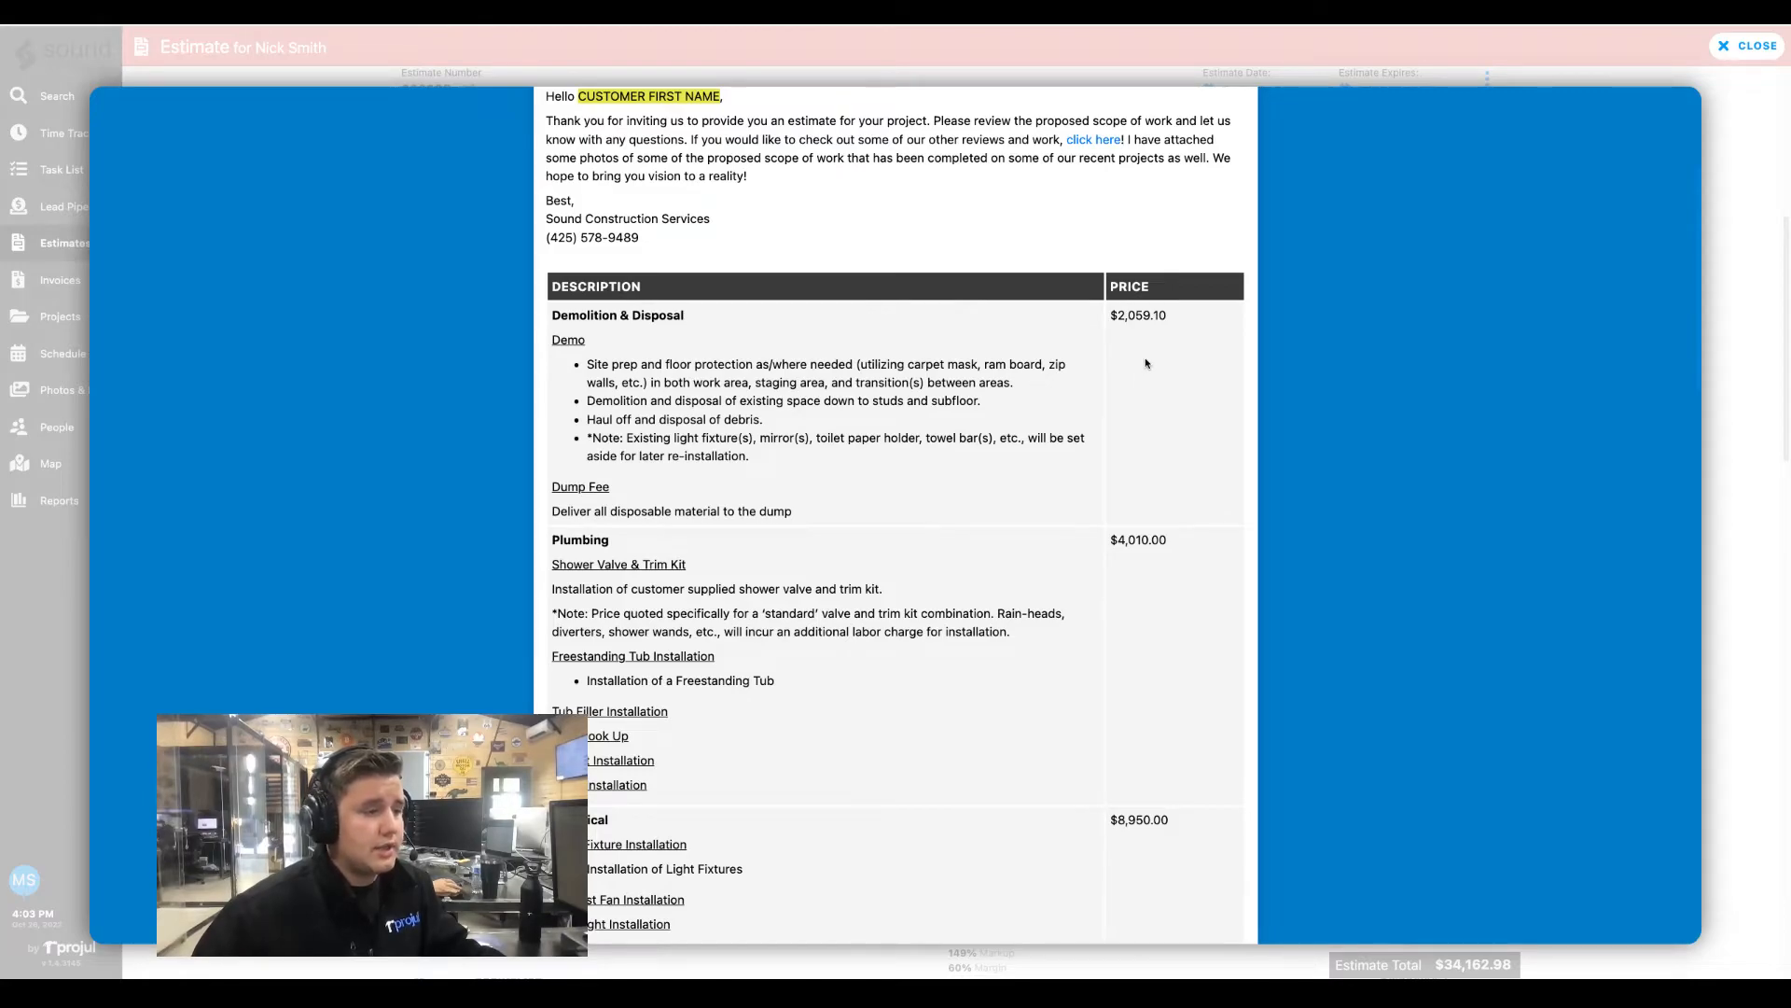
scroll(1146, 363, "down", 15)
scroll(1278, 558, "down", 10)
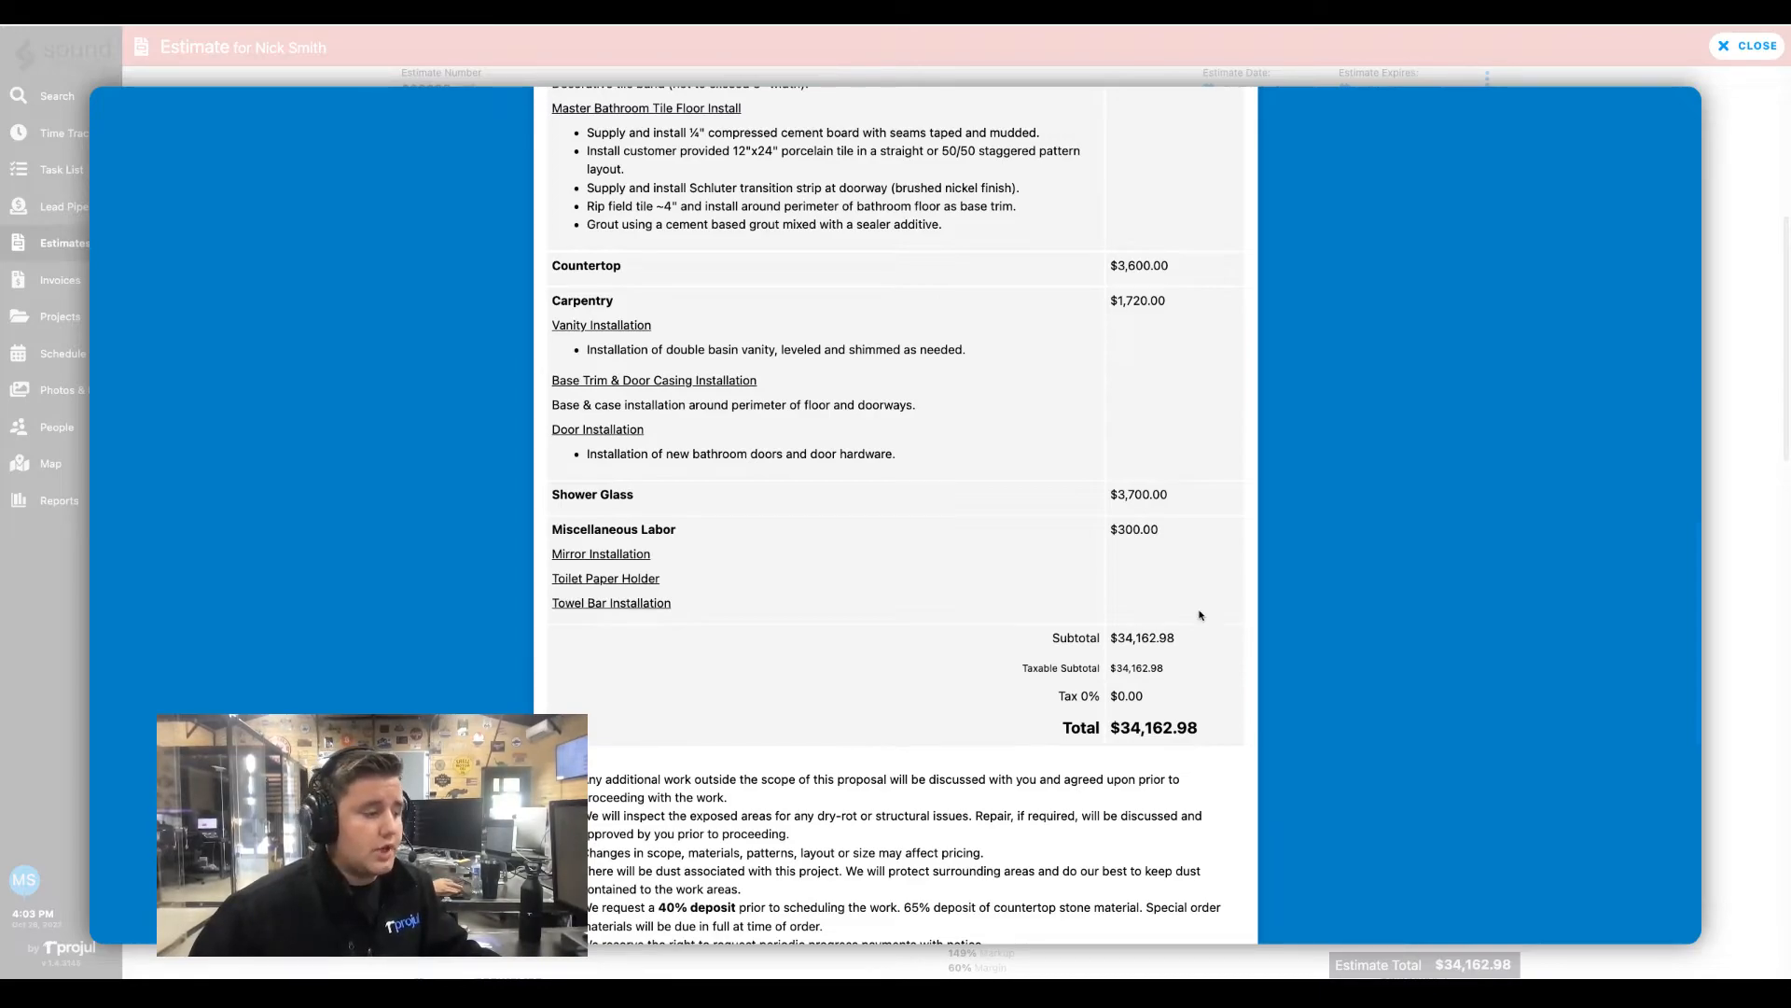
scroll(1265, 631, "down", 8)
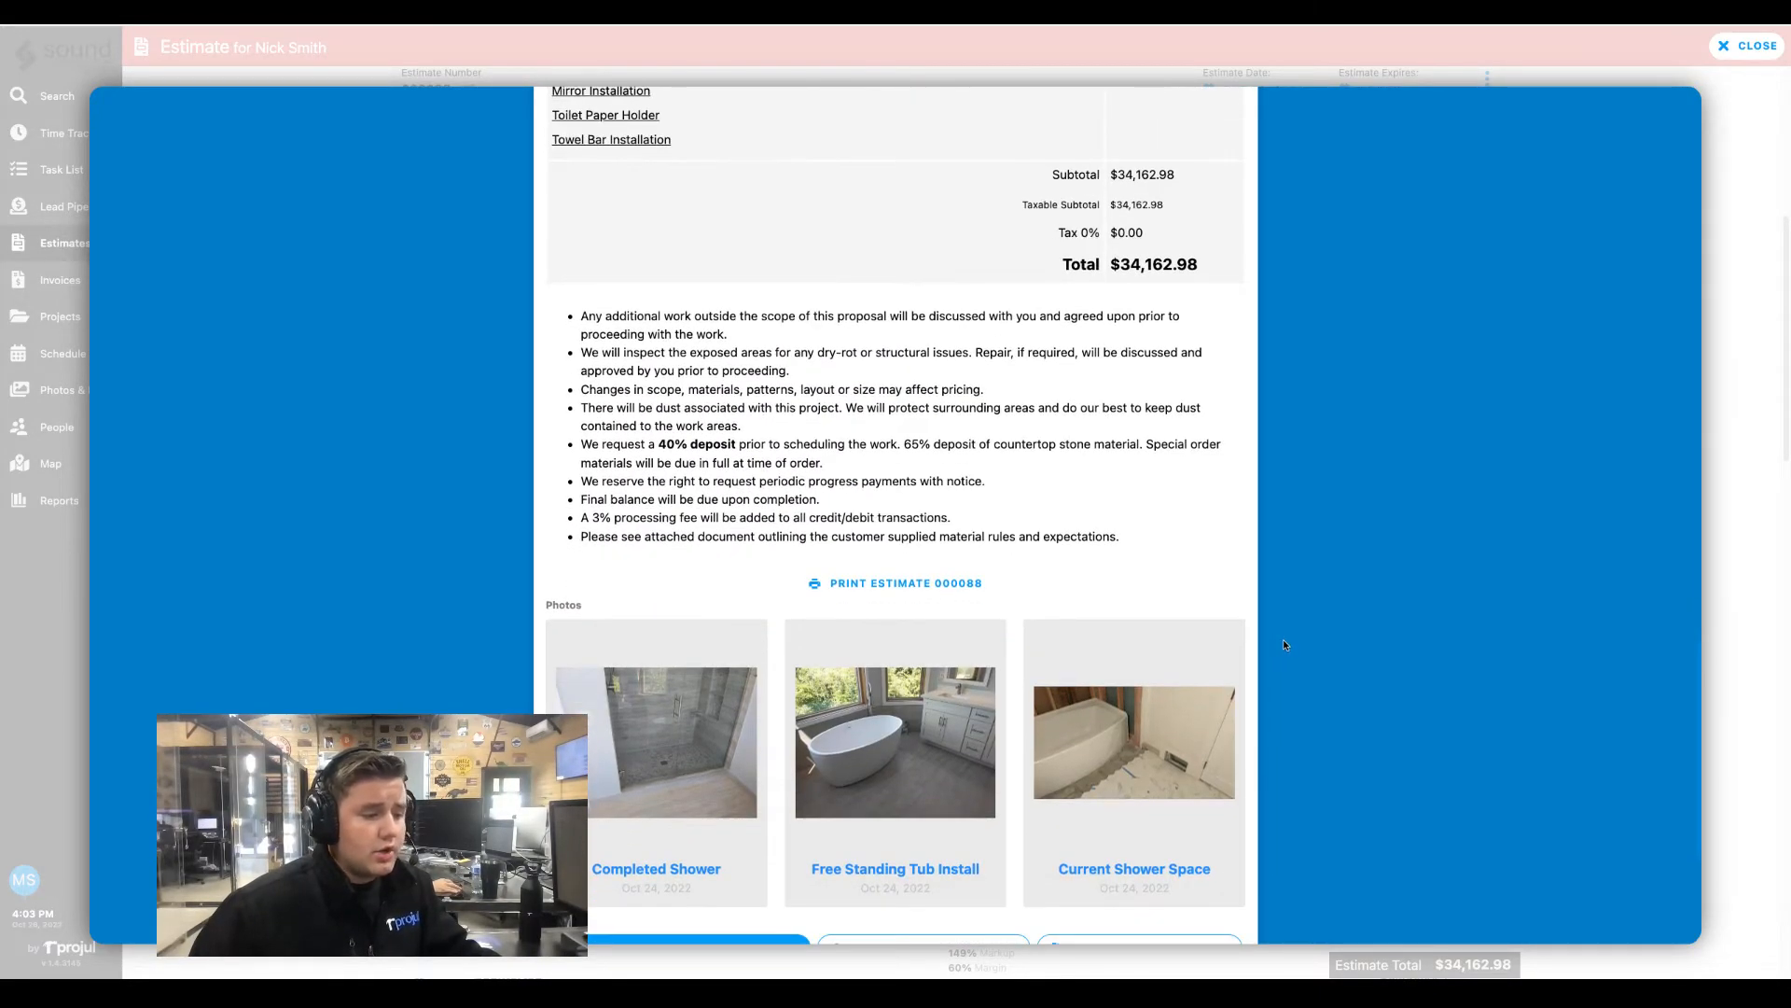
scroll(1284, 645, "down", 2)
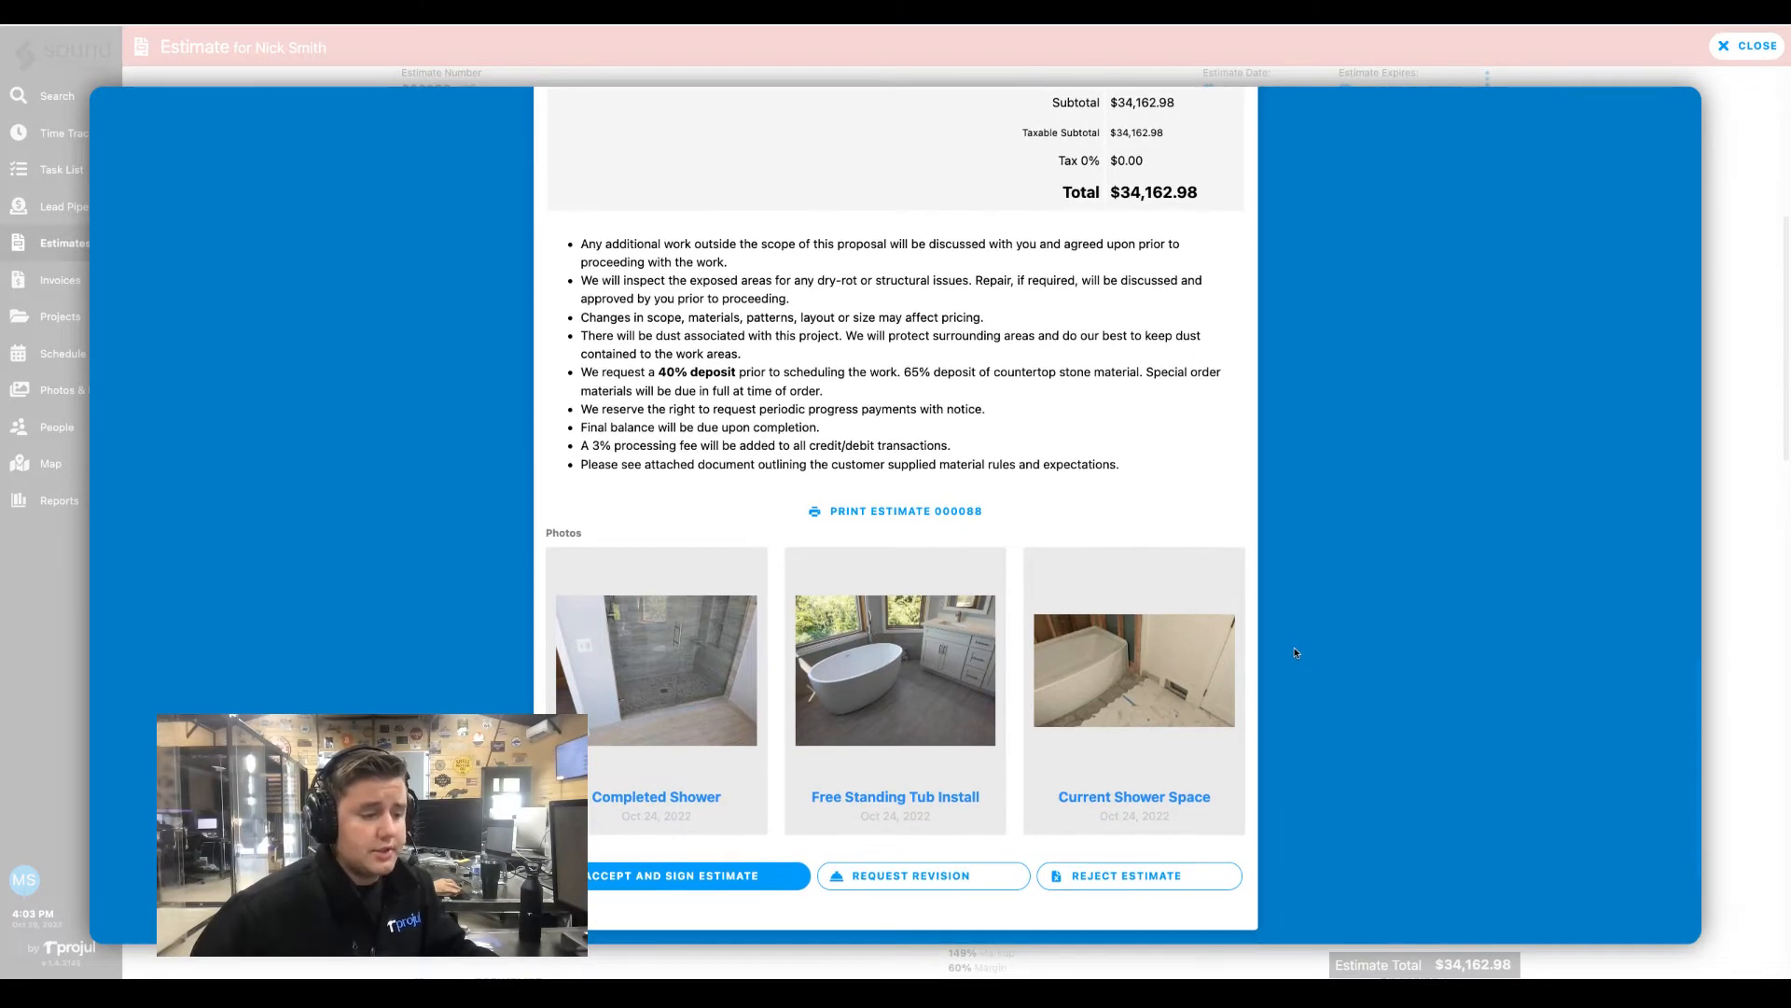
scroll(1296, 651, "down", 3)
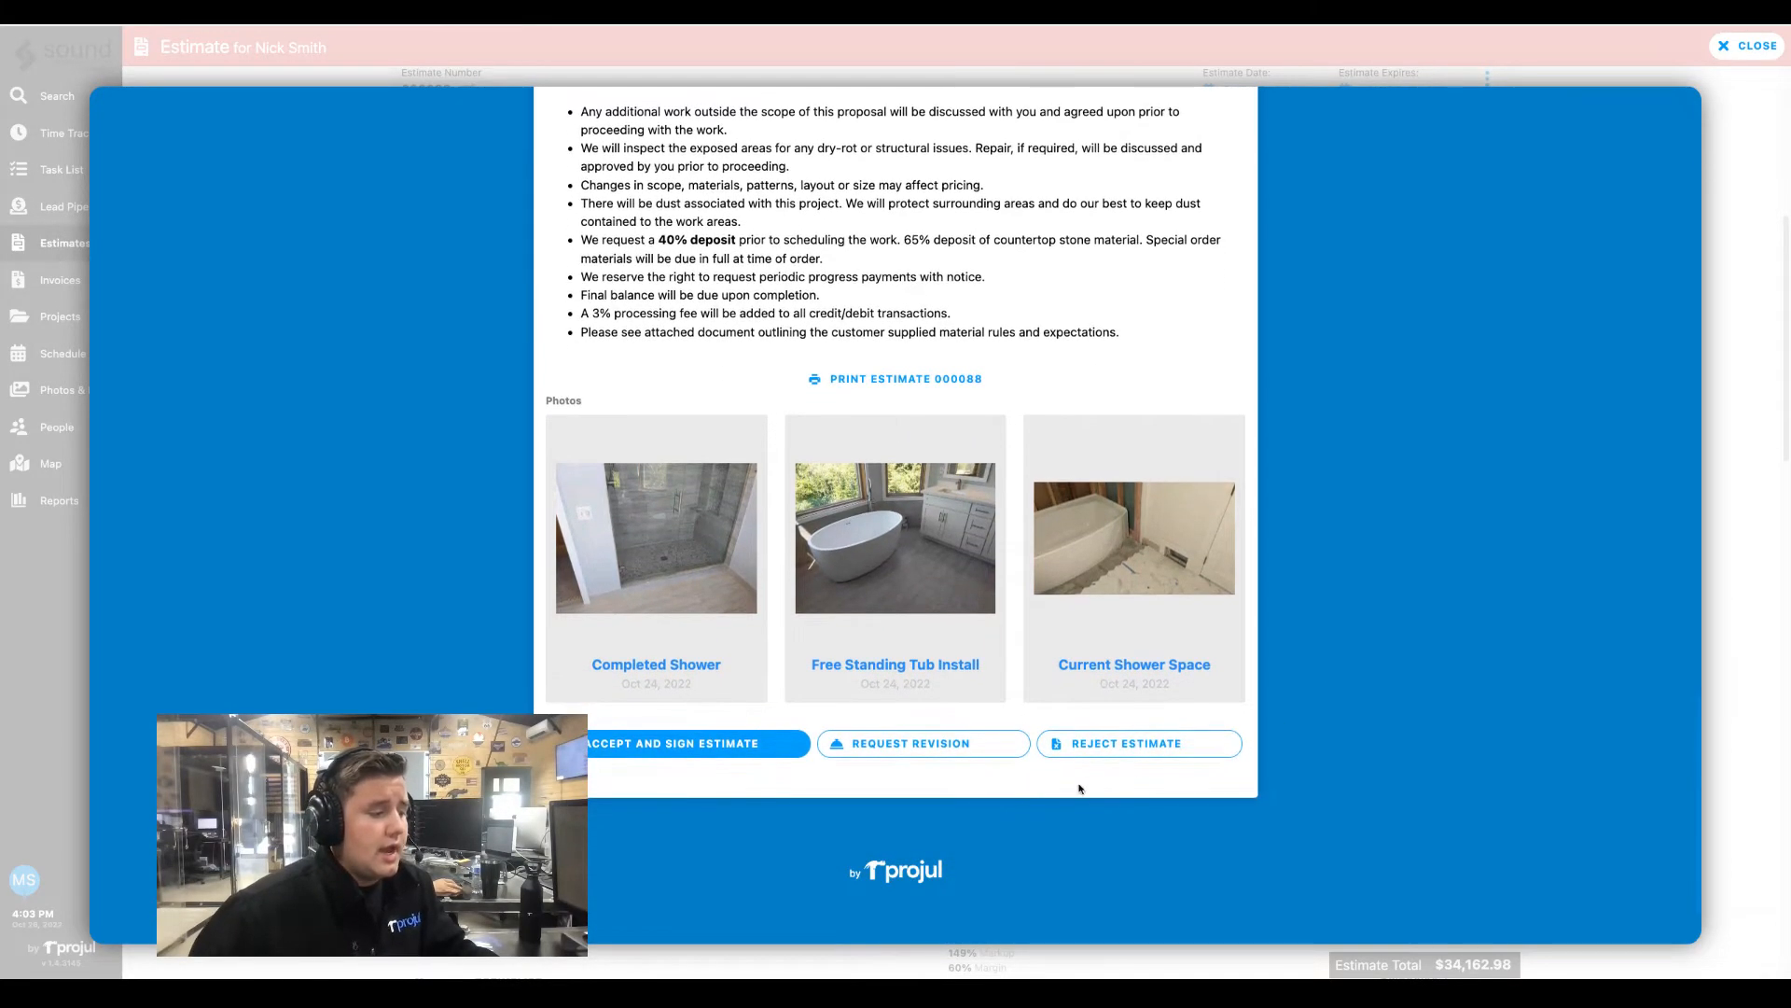
Try out the customer's acceptance form by drawing a sample signature, and cancel without submitting it
left_click(744, 754)
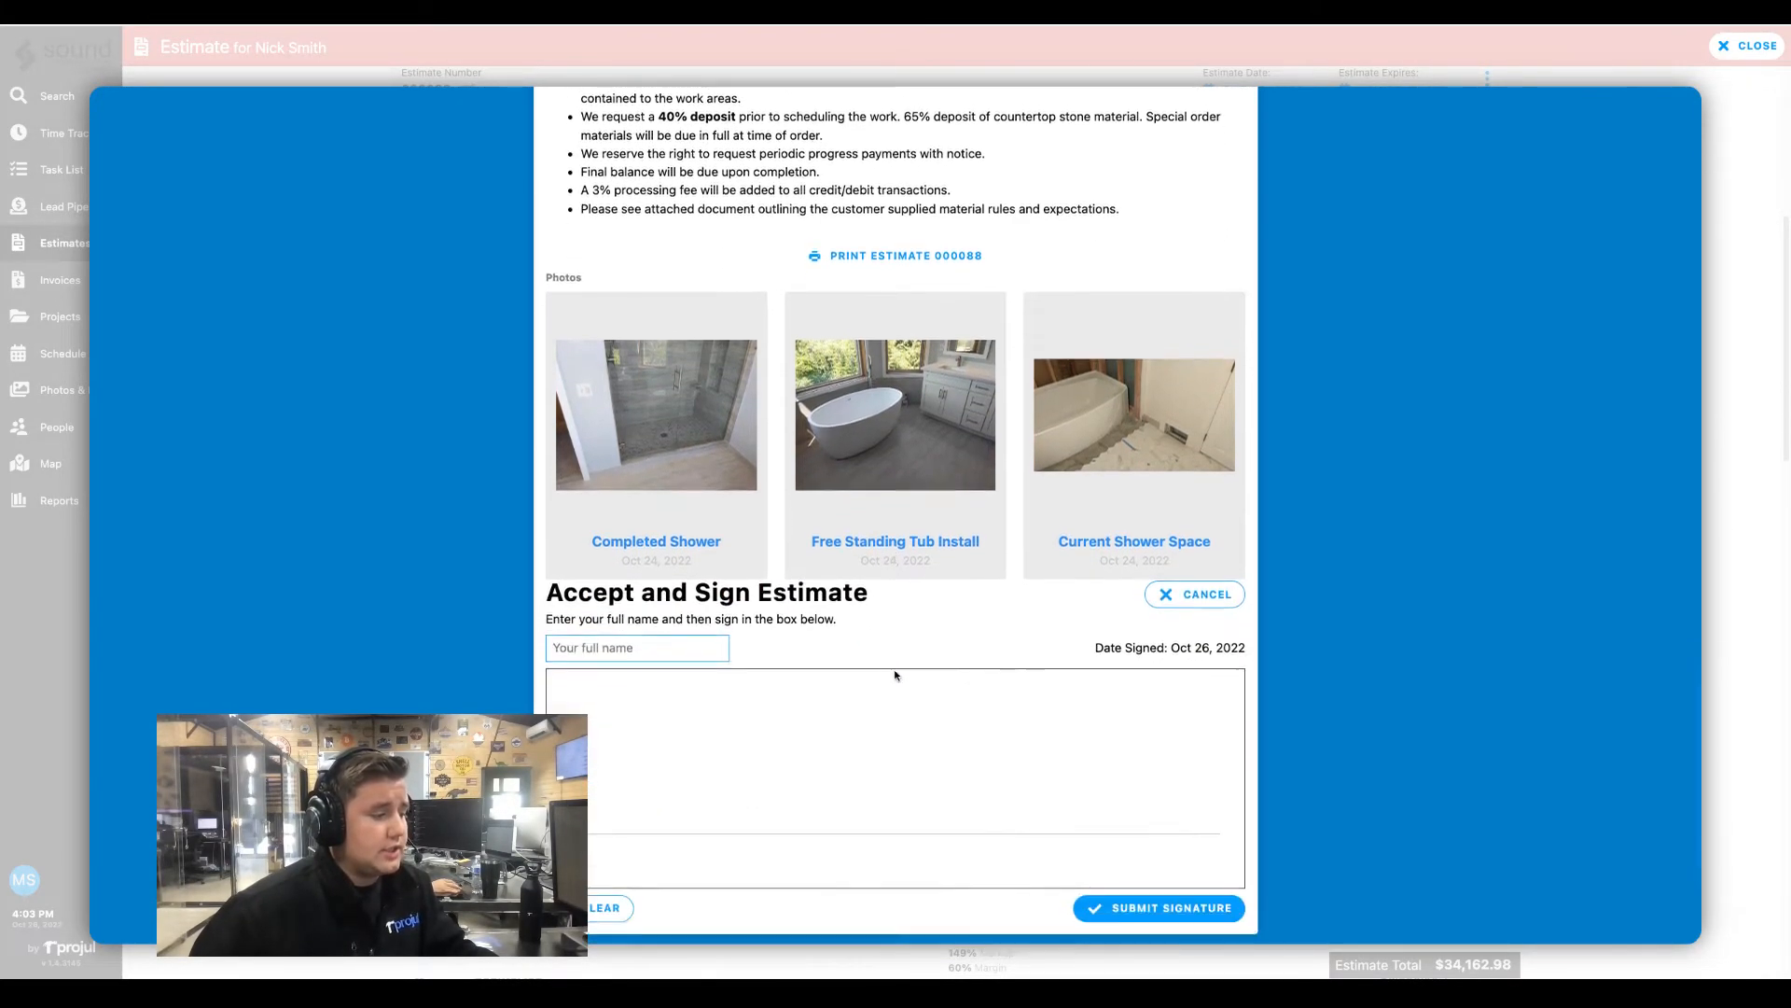
mouse_move(670, 803)
left_mouse_down()
mouse_move(795, 730)
mouse_move(920, 771)
mouse_move(997, 731)
left_mouse_up()
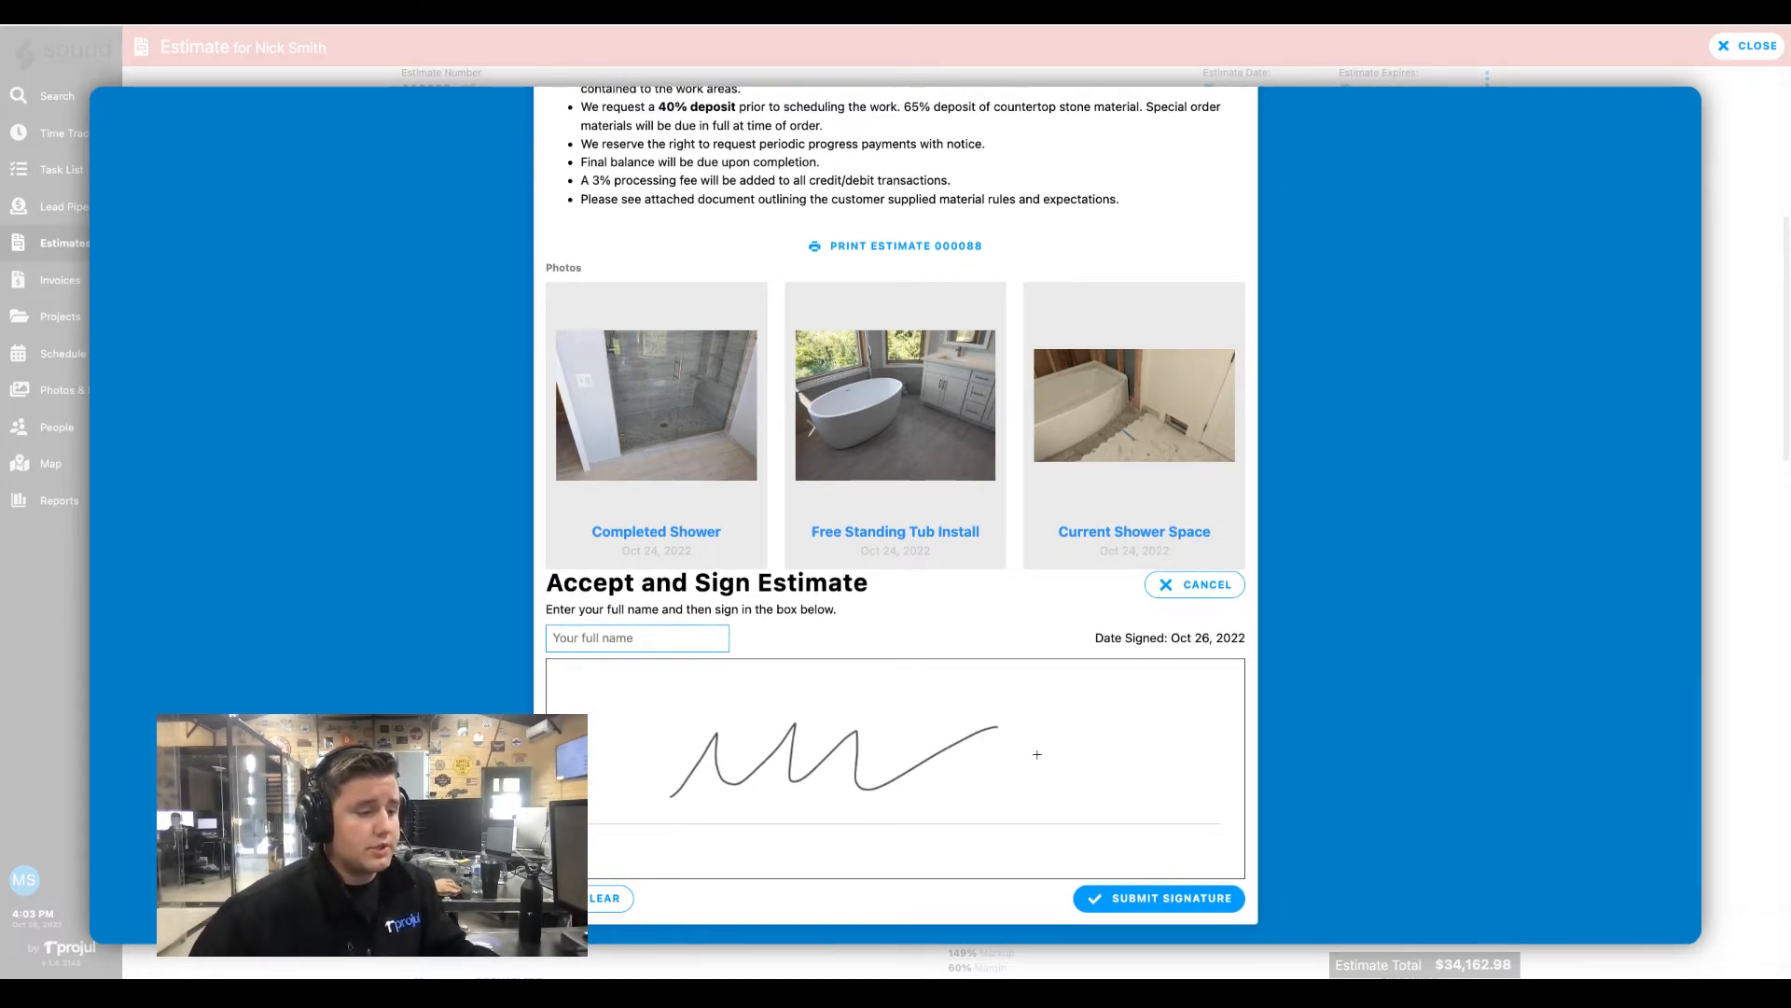
left_click(1203, 588)
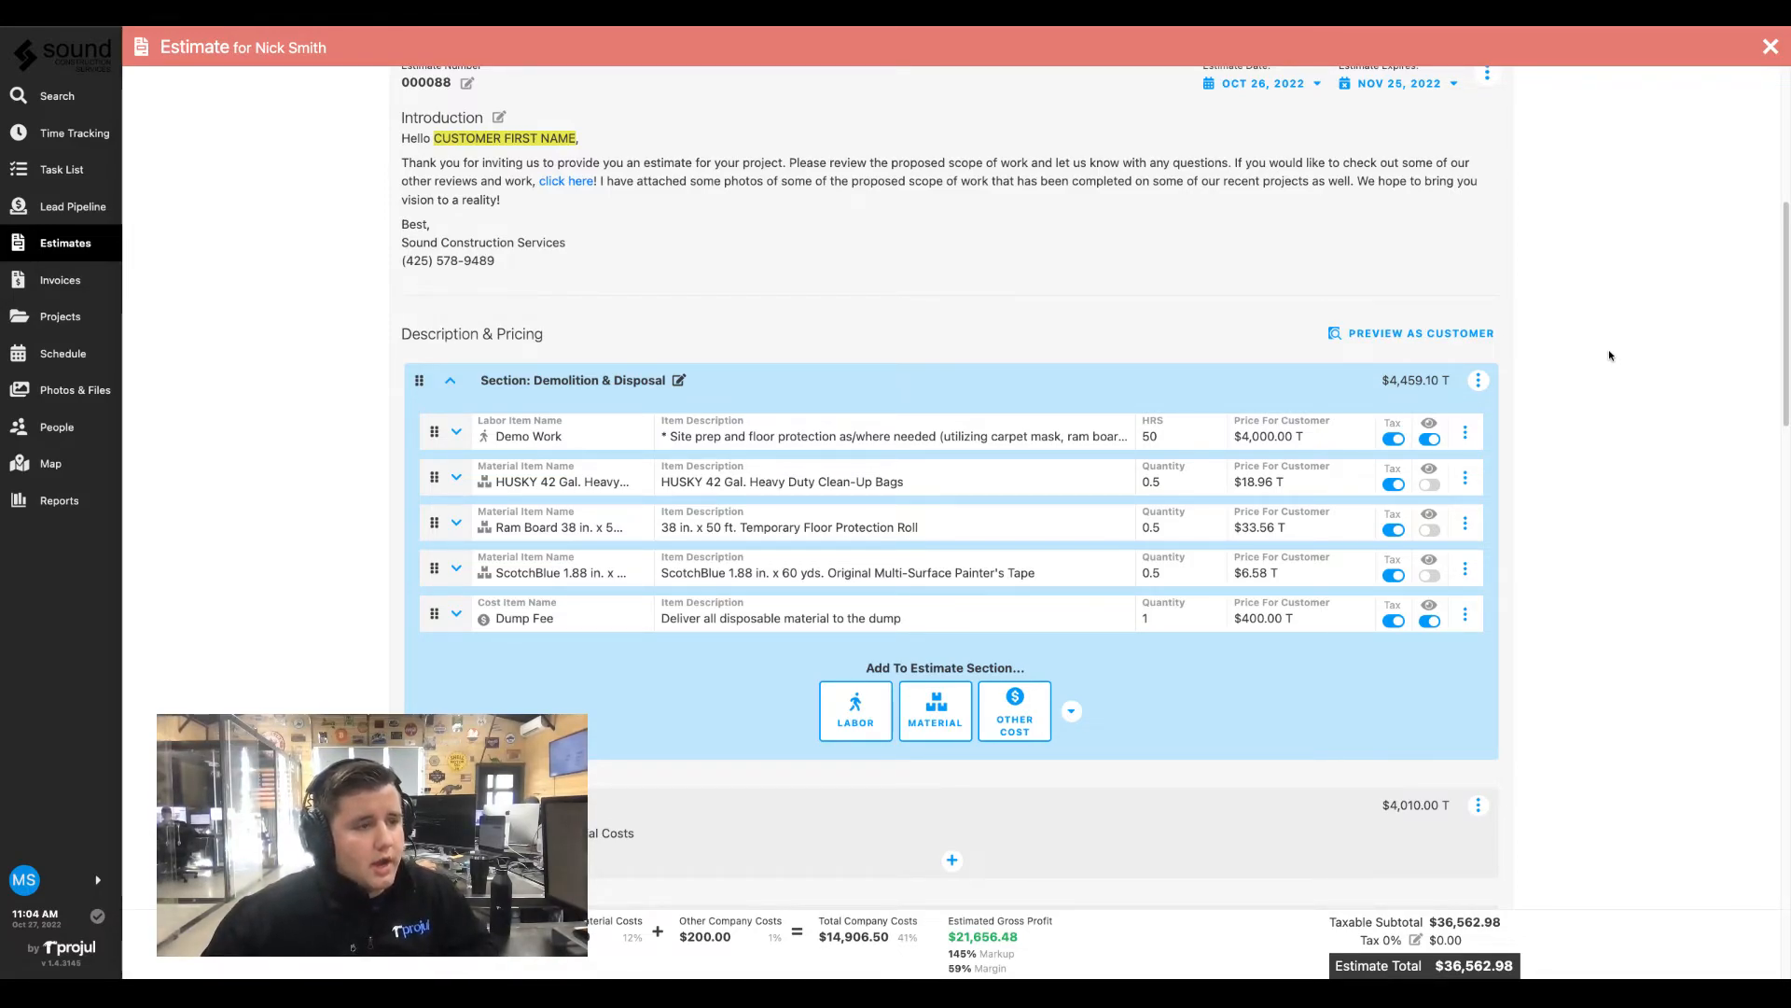
Turn on the itemized estimate display to show customers all cost items, and turn it off again
scroll(1609, 355, "up", 3)
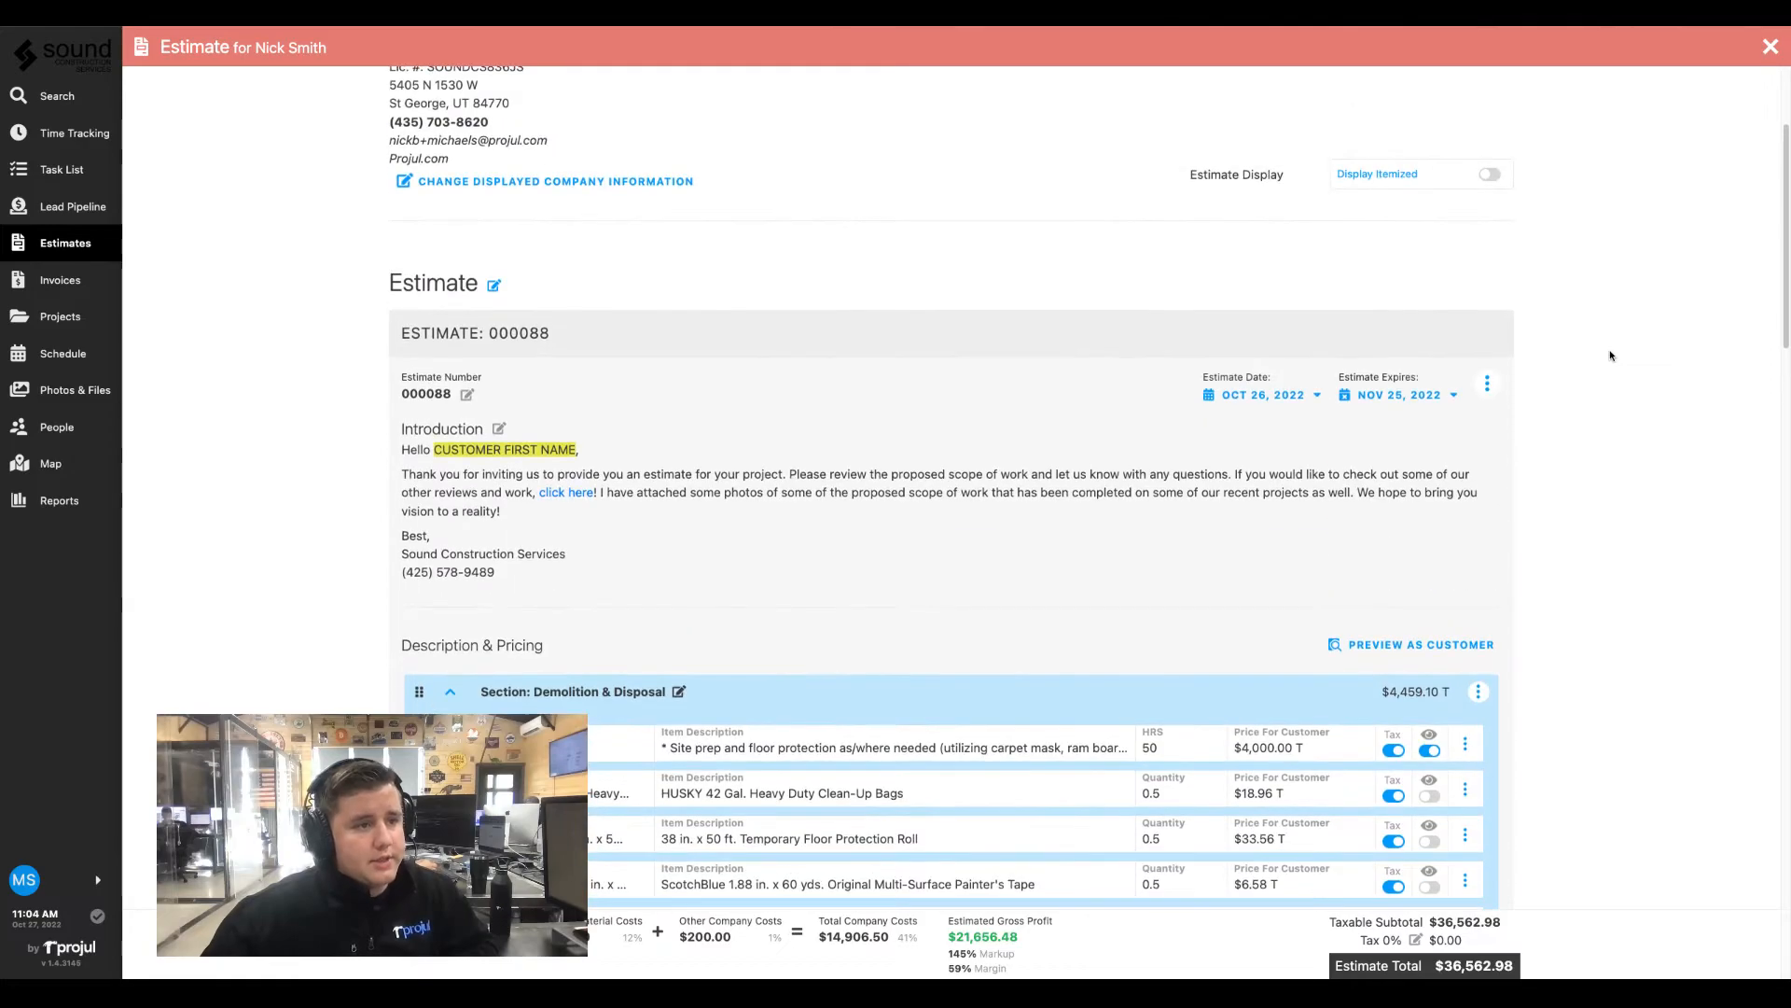
scroll(1609, 355, "up", 1)
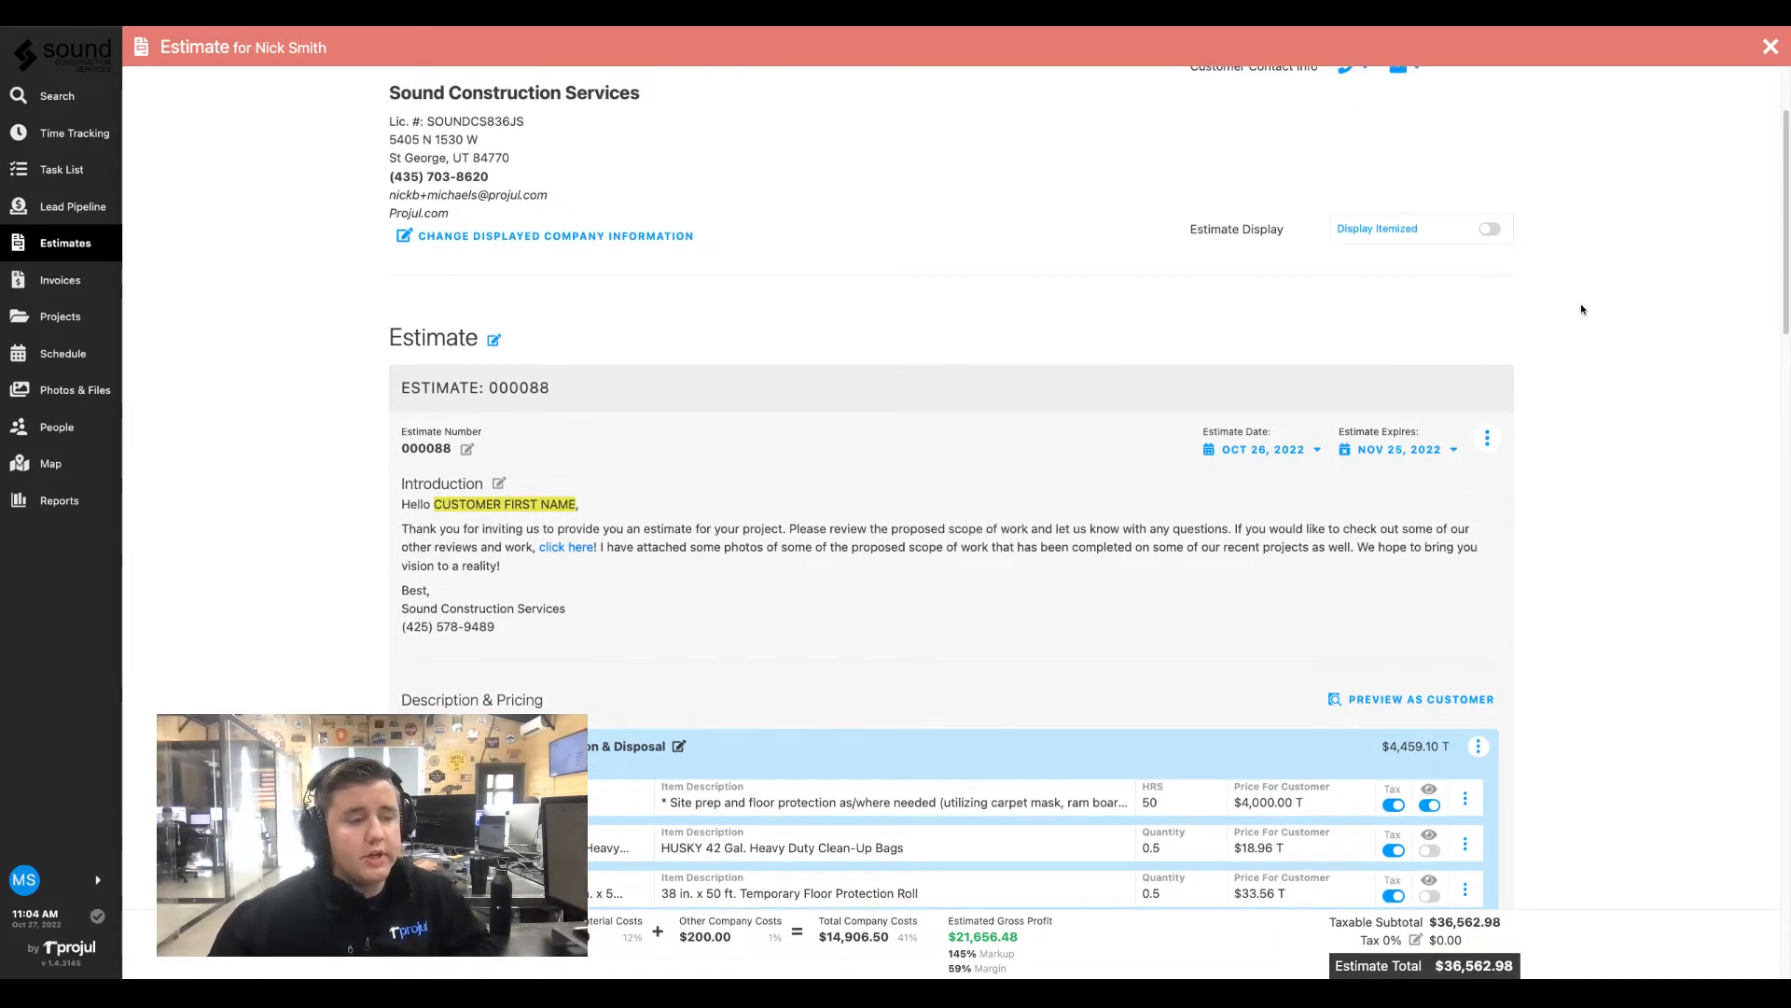
left_click(1490, 234)
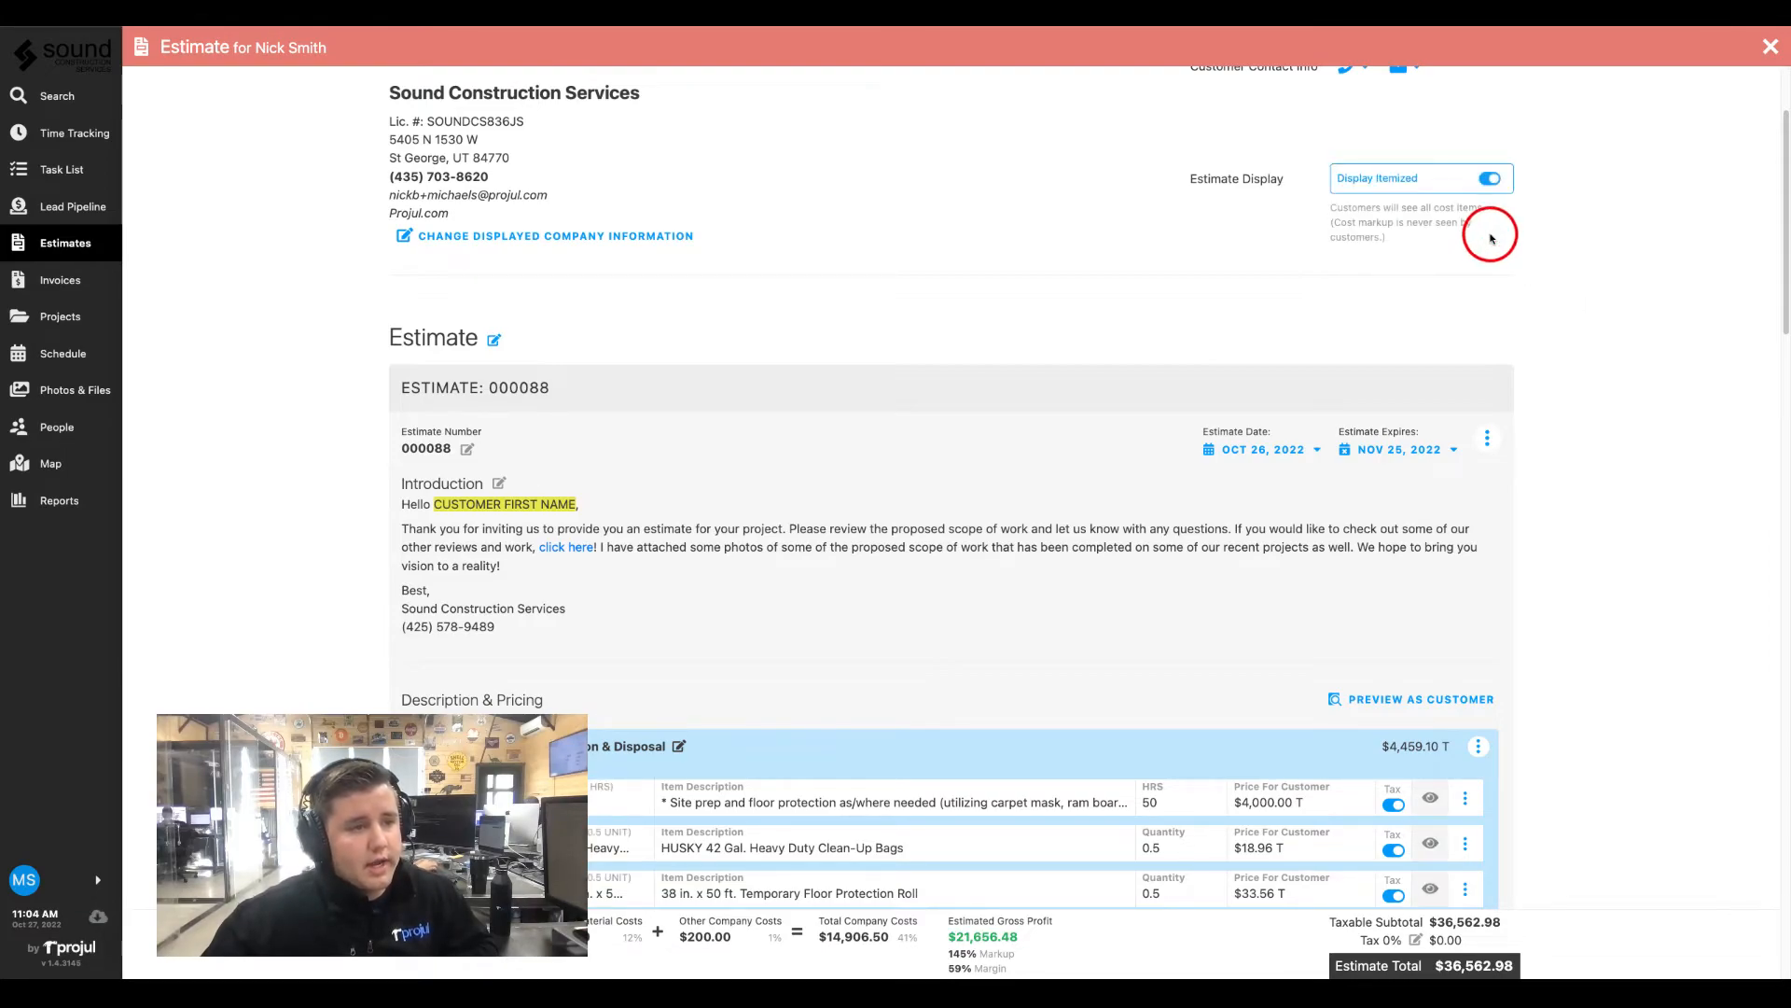
left_click(1490, 180)
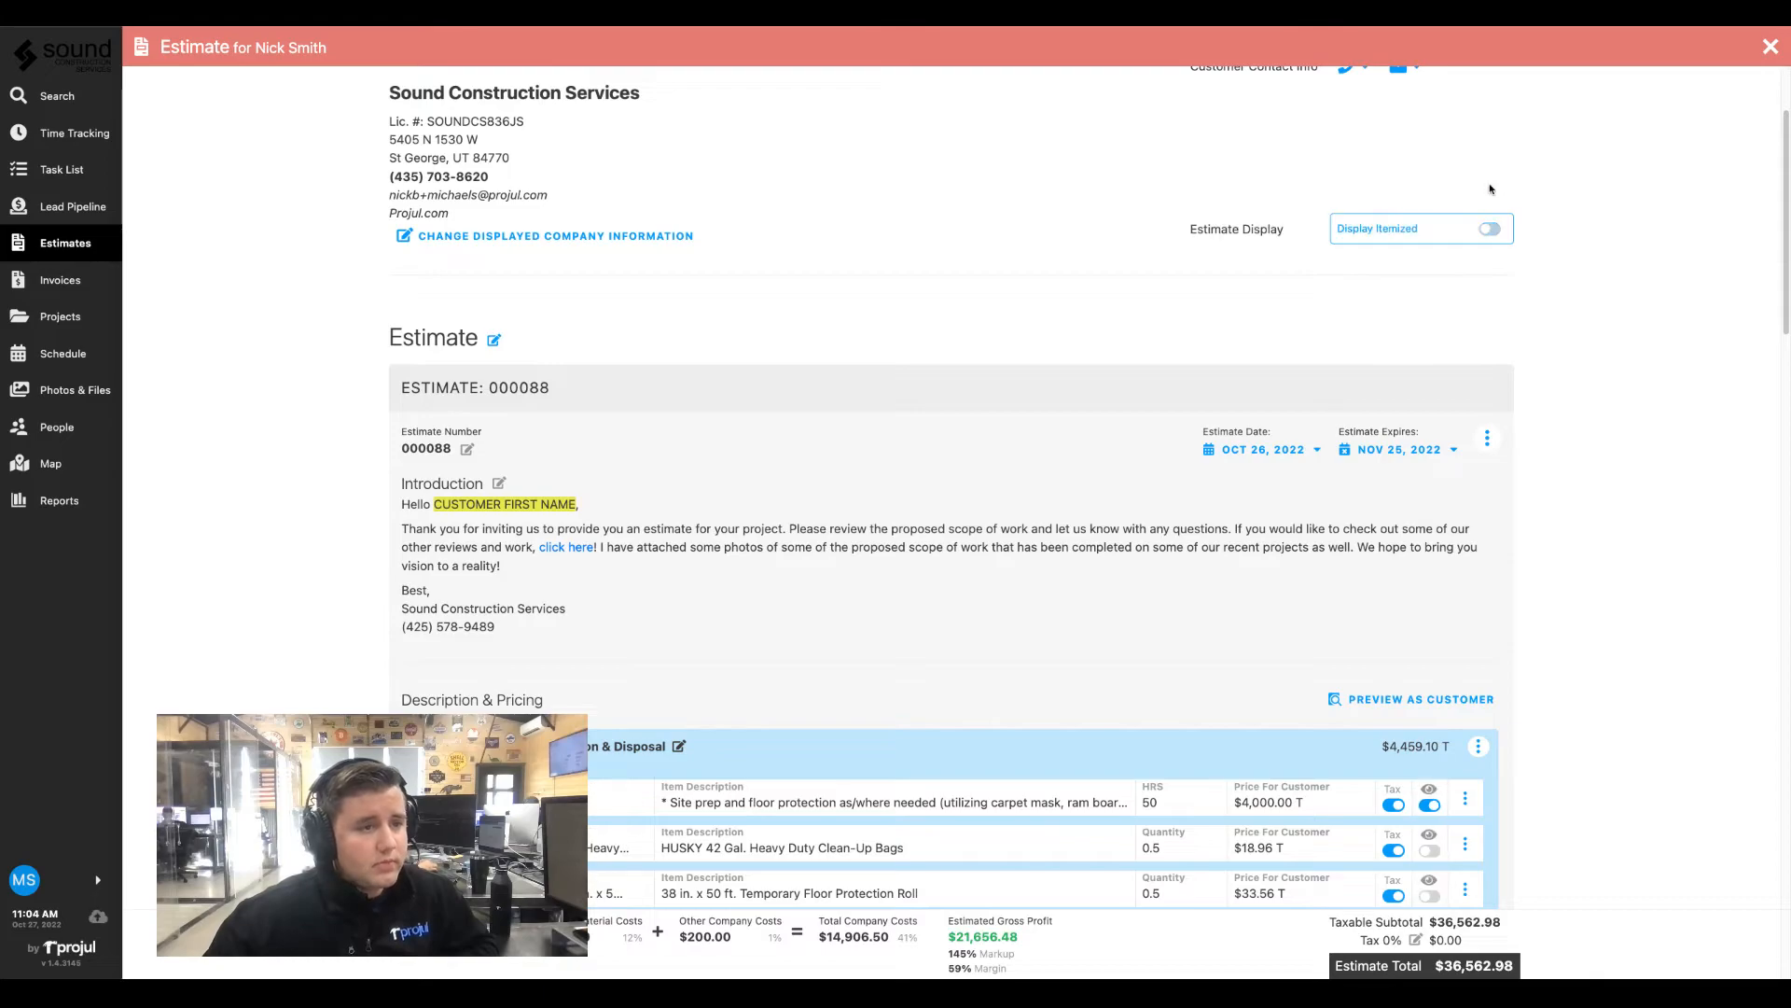
Add an unnamed subsection to the Demolition & Disposal section and remove it again
scroll(1605, 461, "down", 5)
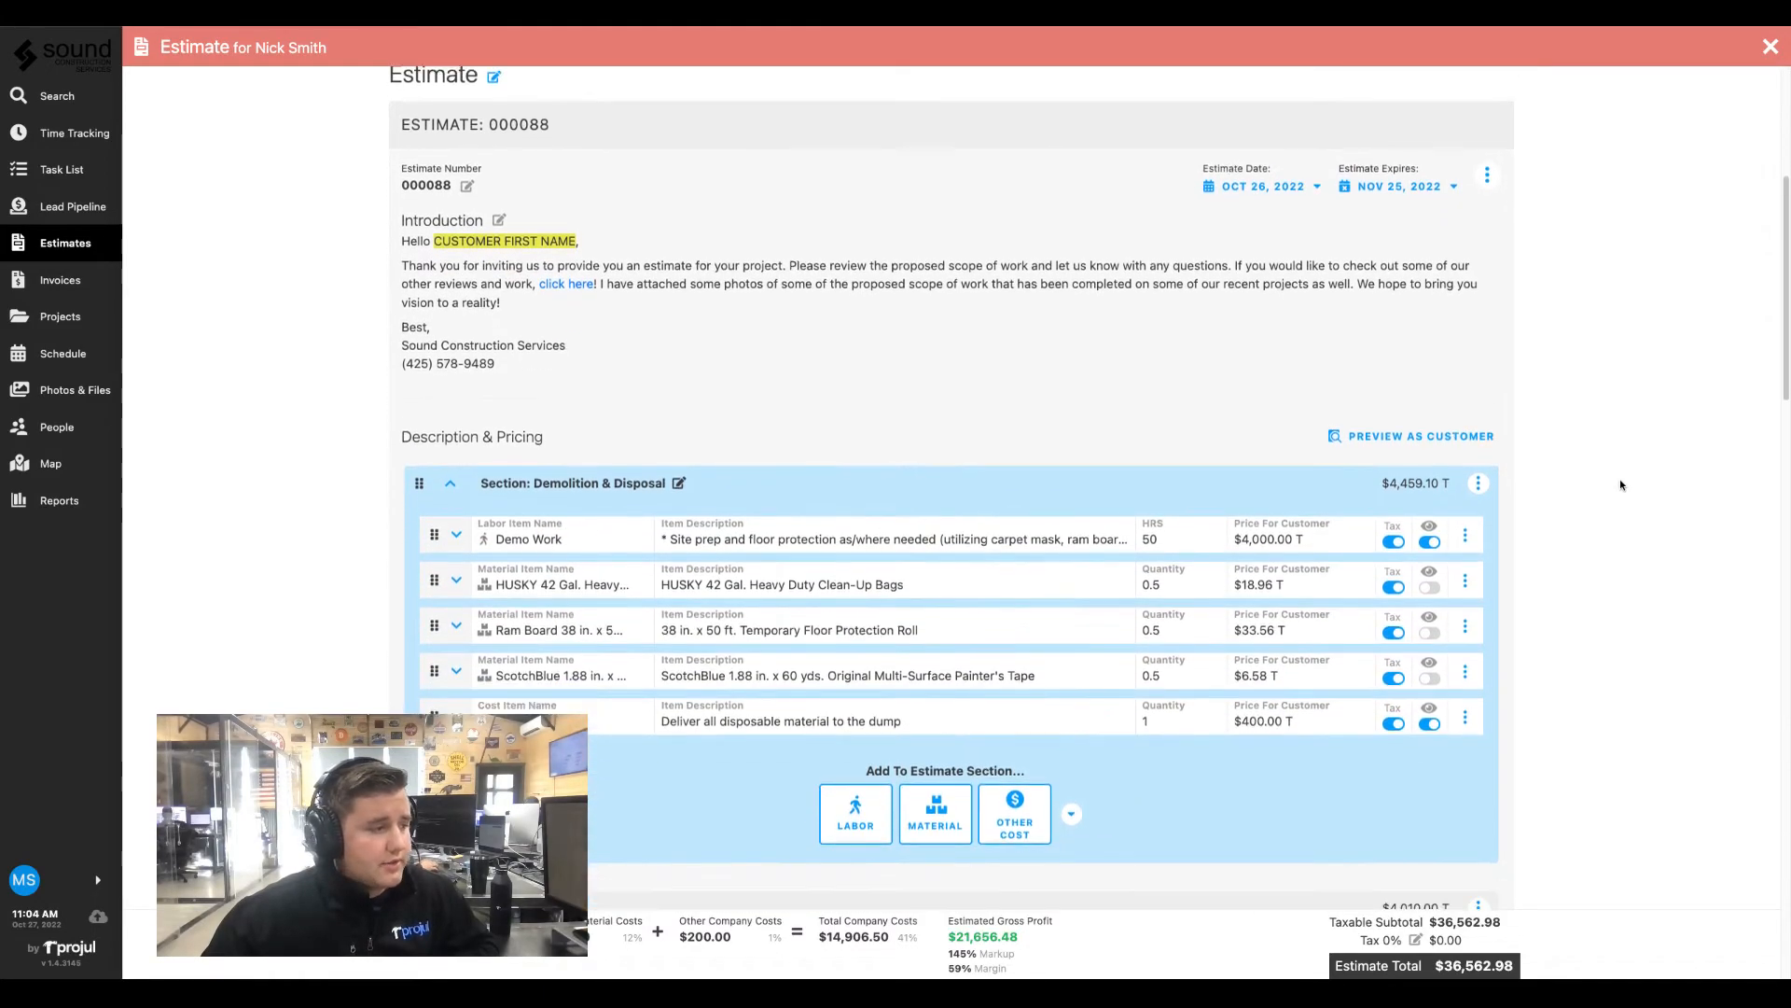
scroll(1620, 484, "down", 1)
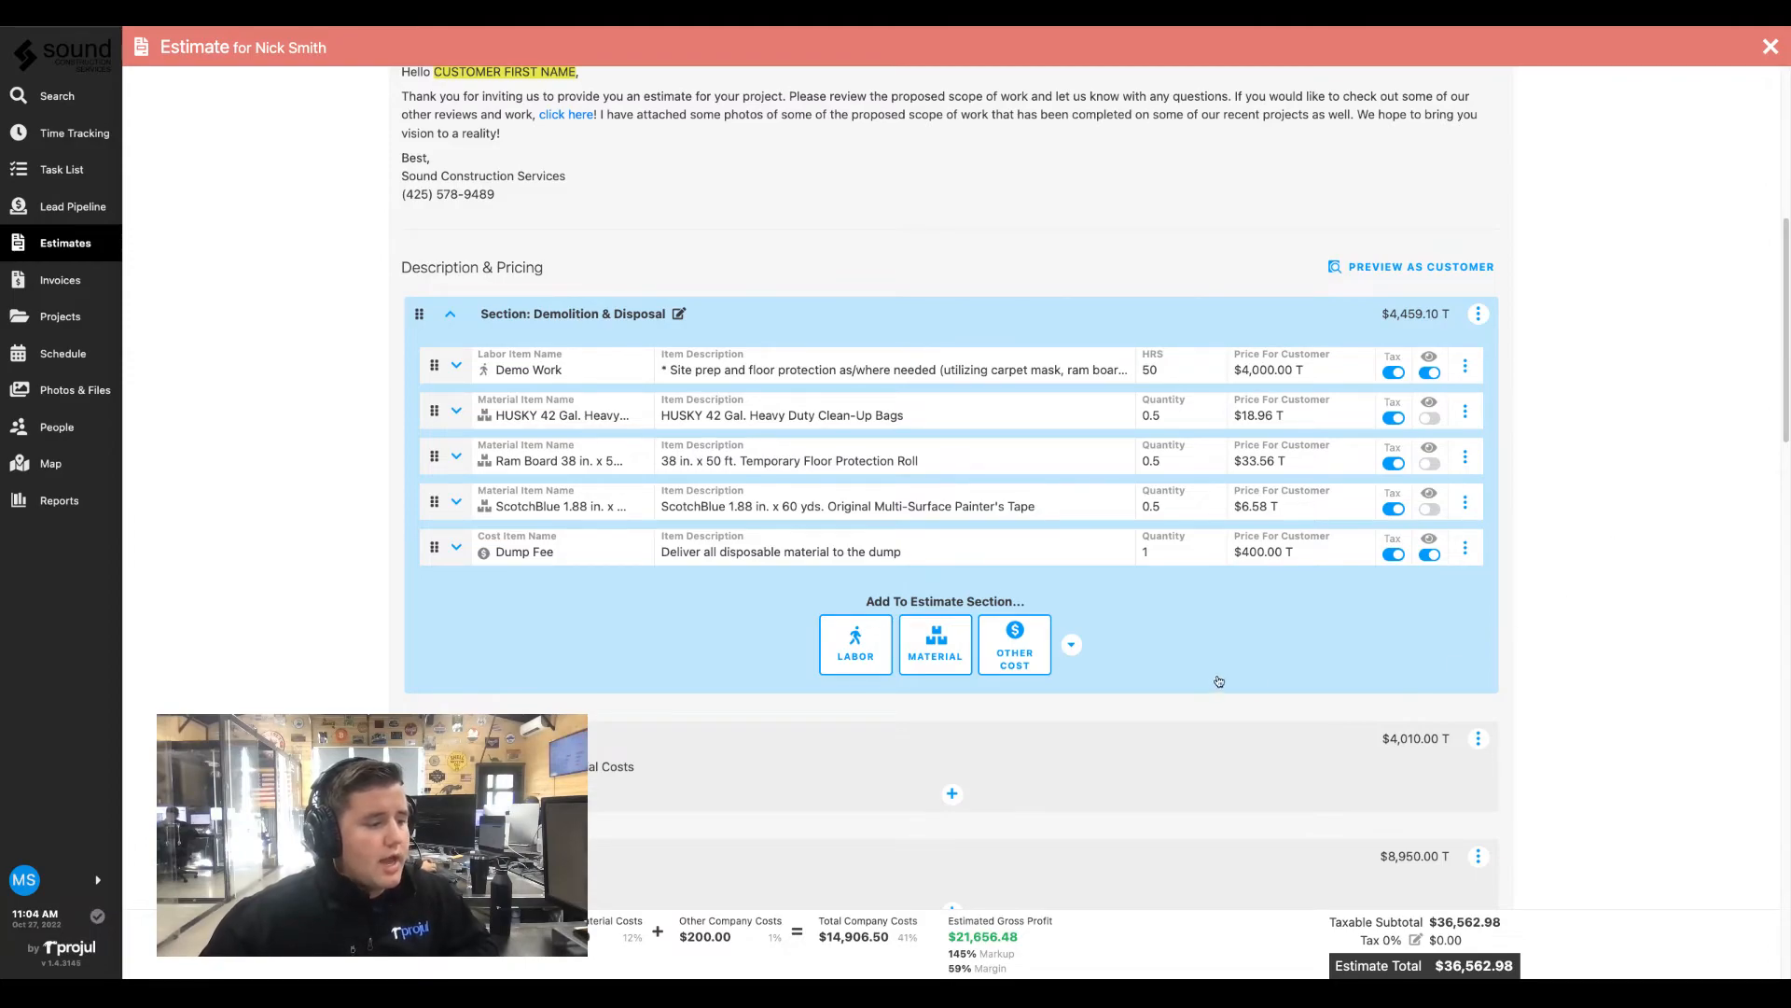
left_click(1074, 648)
left_click(1008, 700)
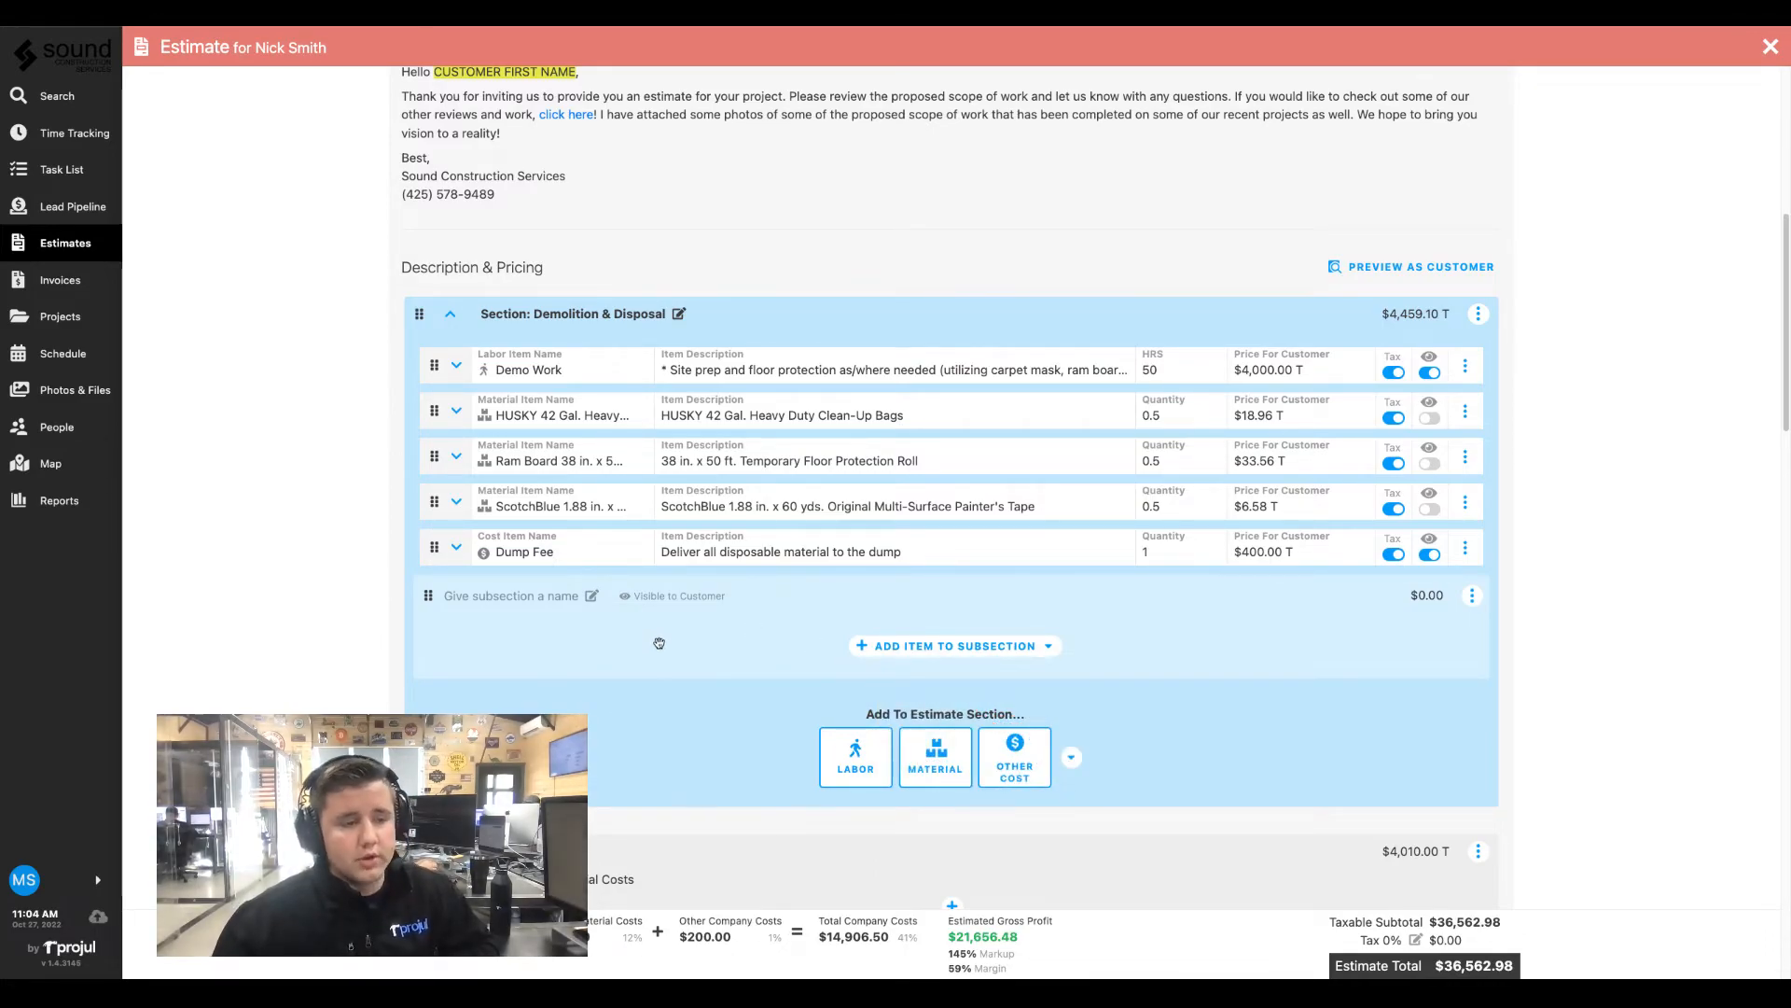
left_click(1473, 597)
left_click(1437, 812)
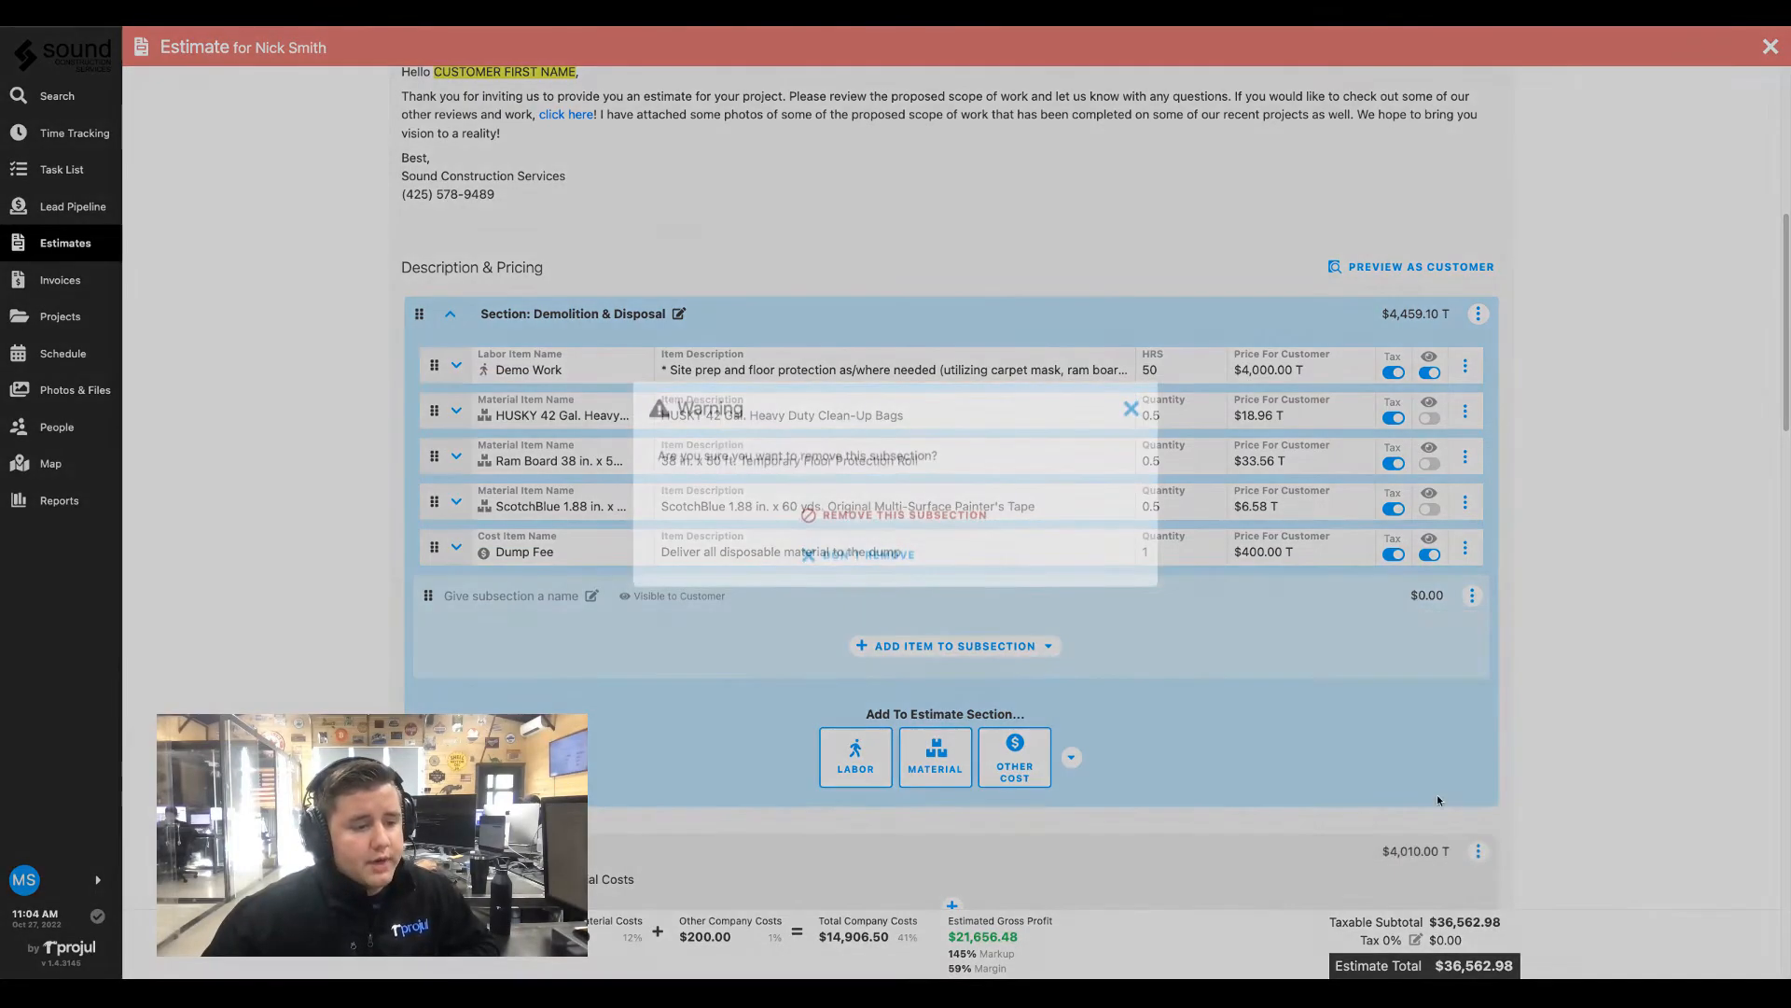
left_click(933, 509)
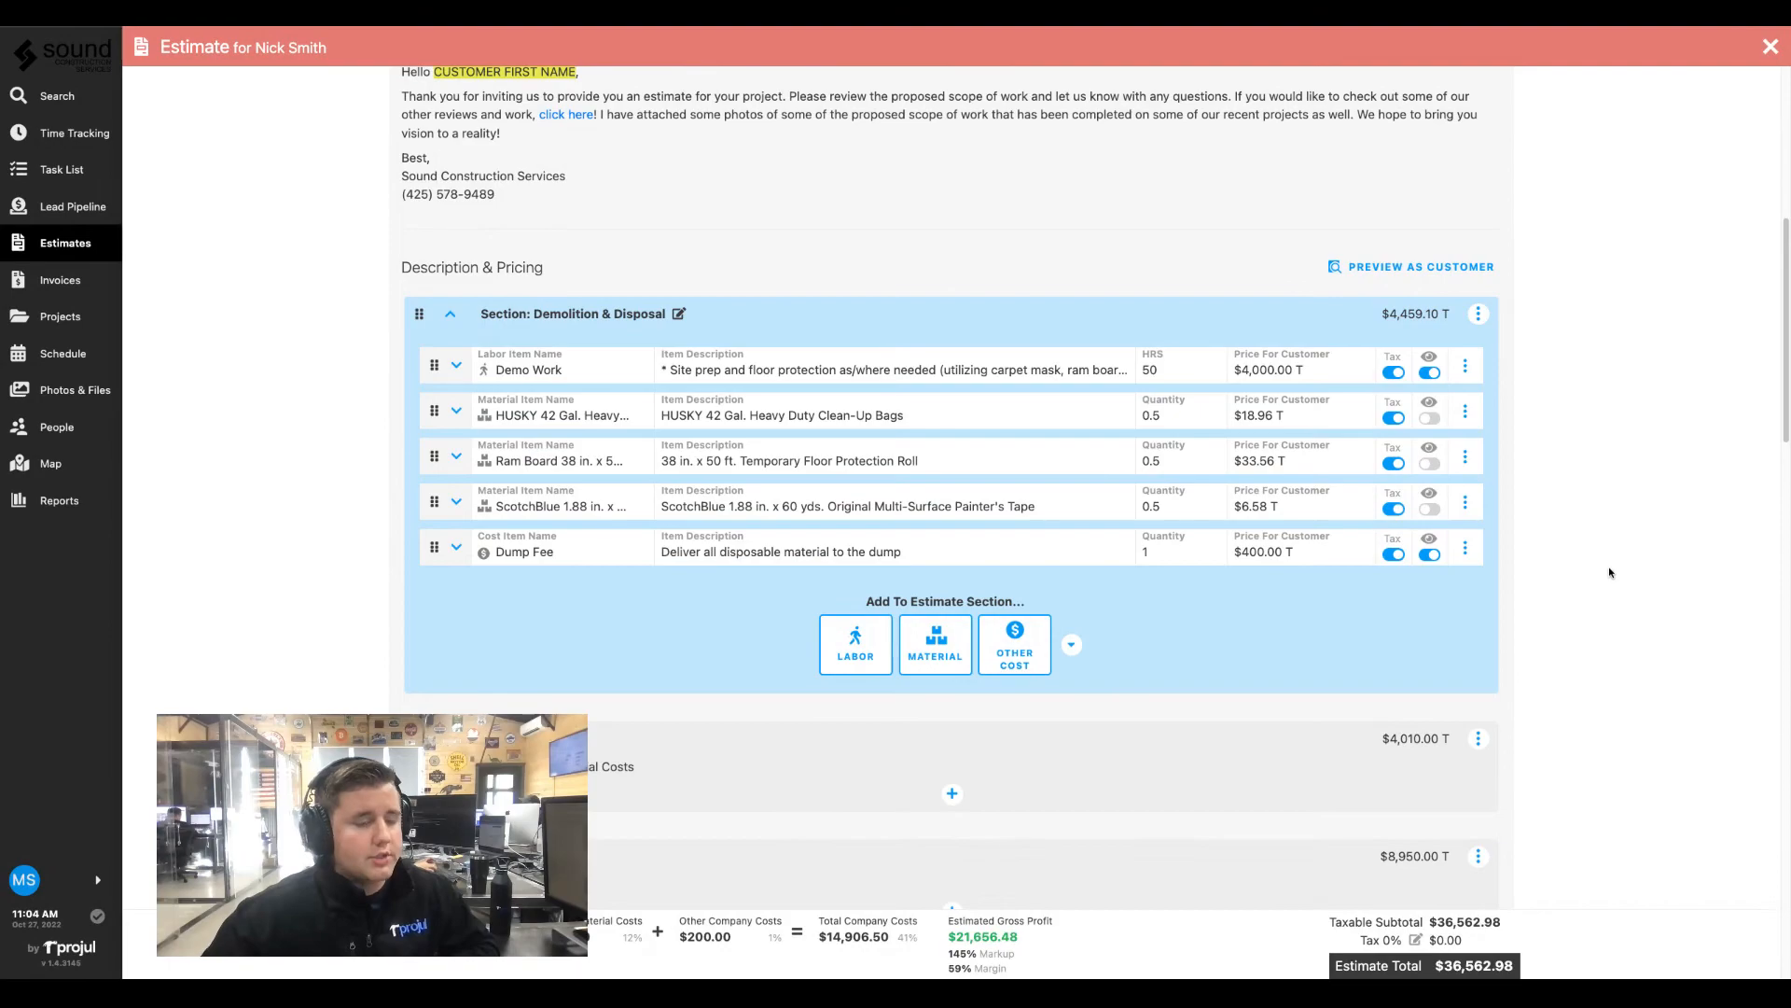
Review the estimate's sending options and its prepared customer email, and close the email without sending it
scroll(1613, 571, "down", 3)
scroll(1612, 573, "down", 15)
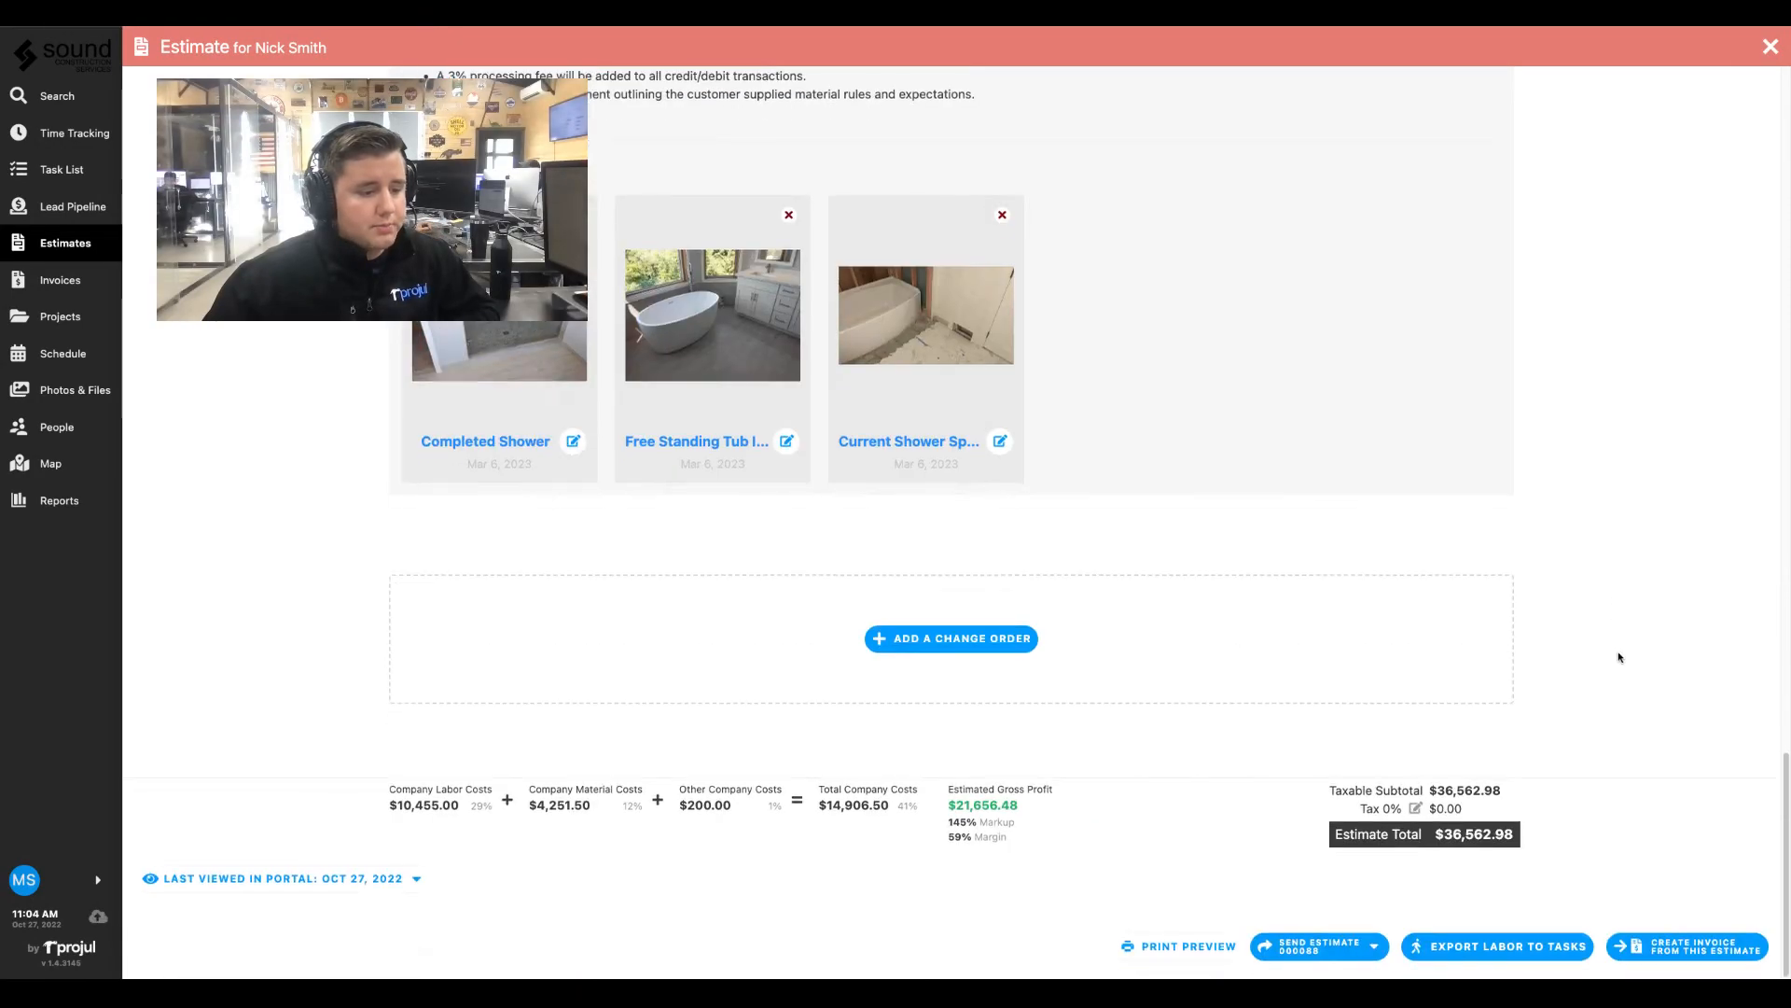
left_click(1367, 946)
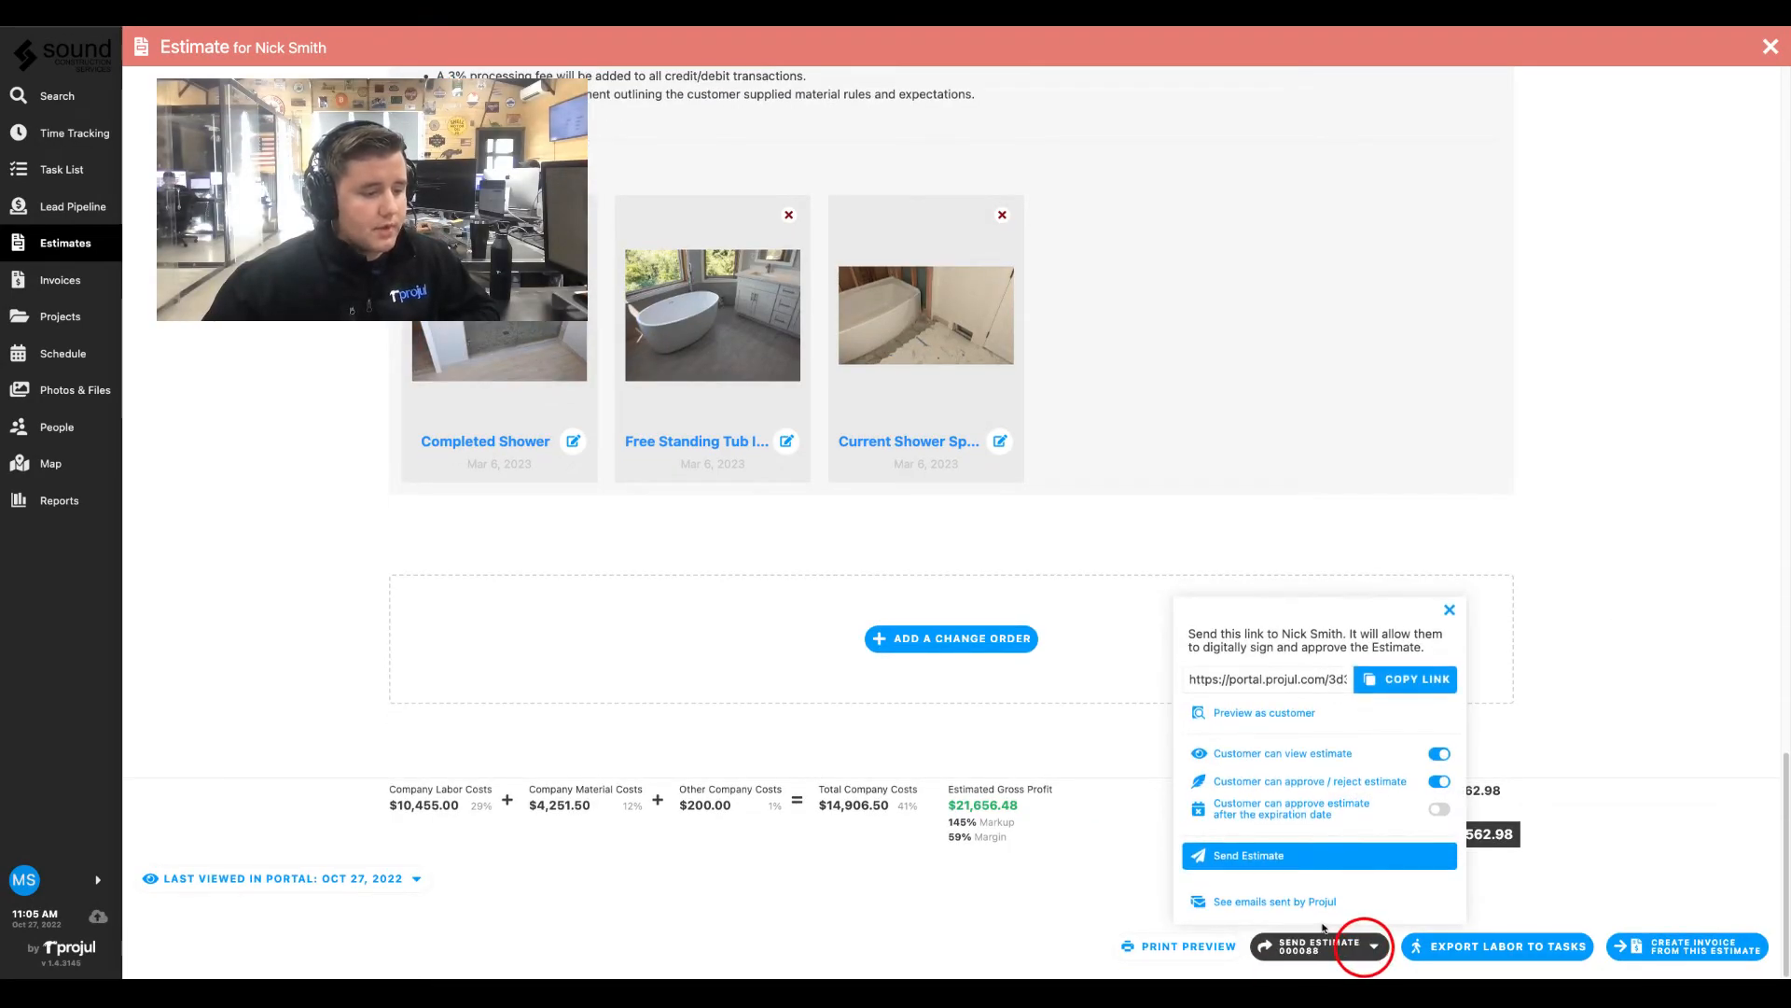
left_click(1325, 852)
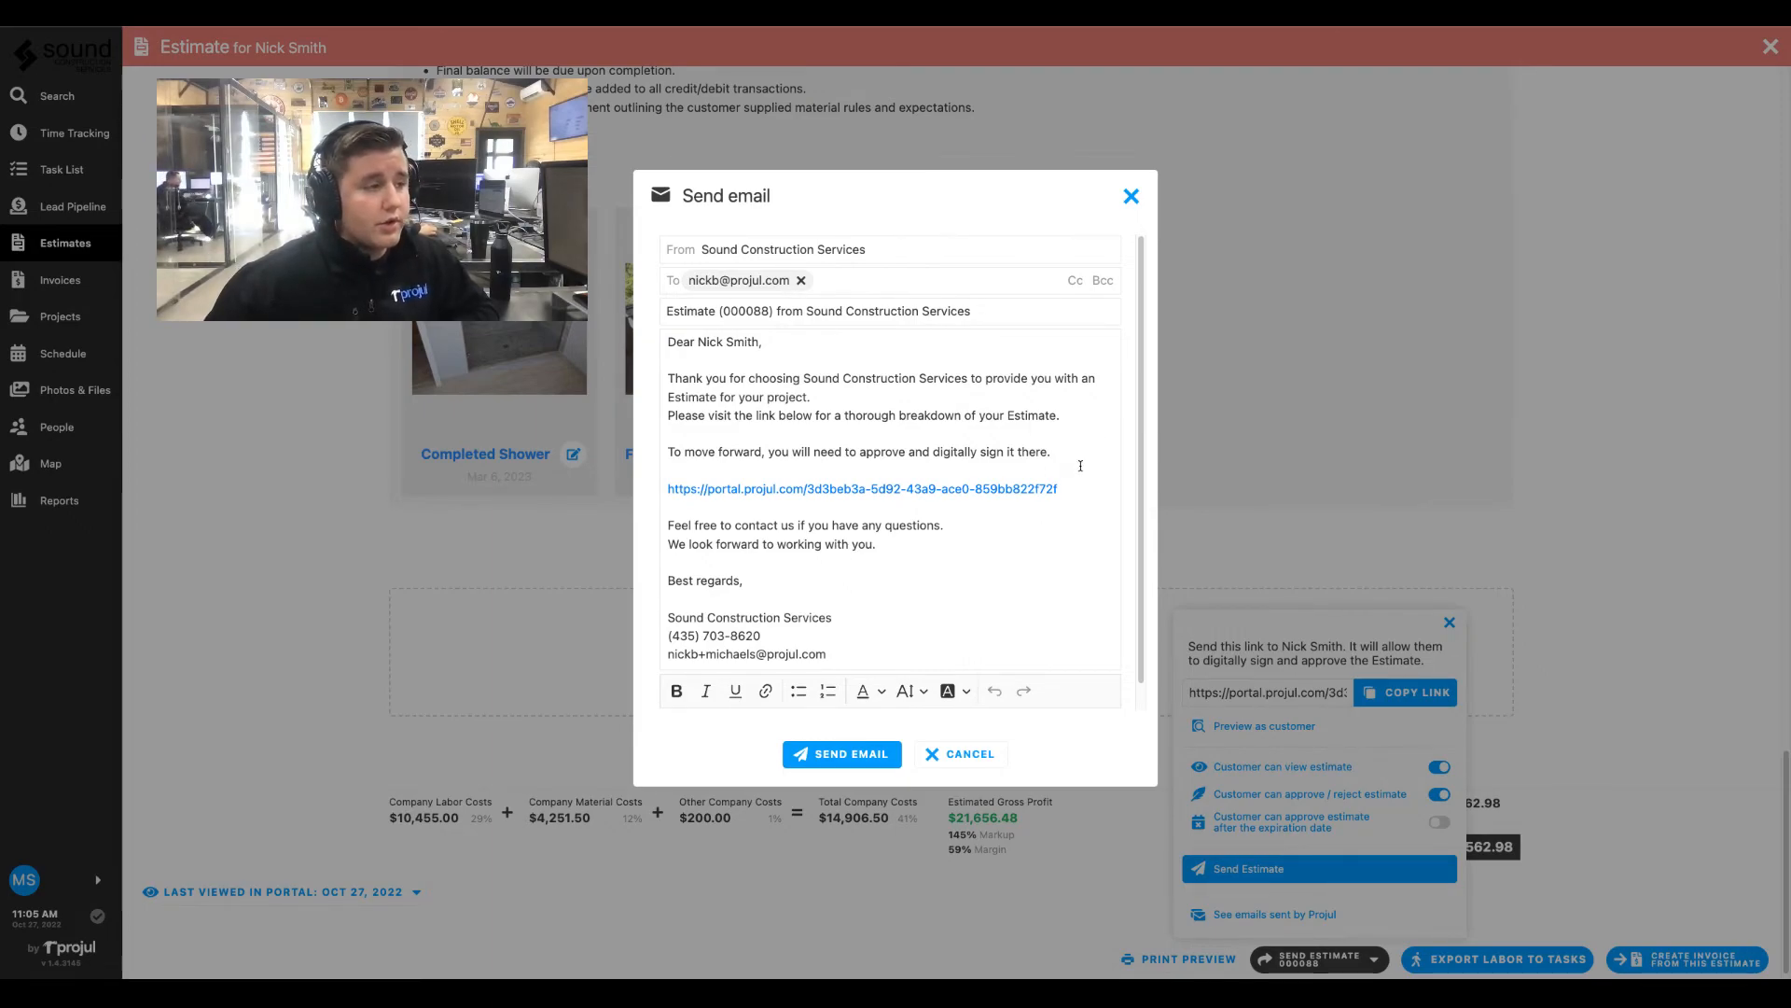
left_click(1130, 199)
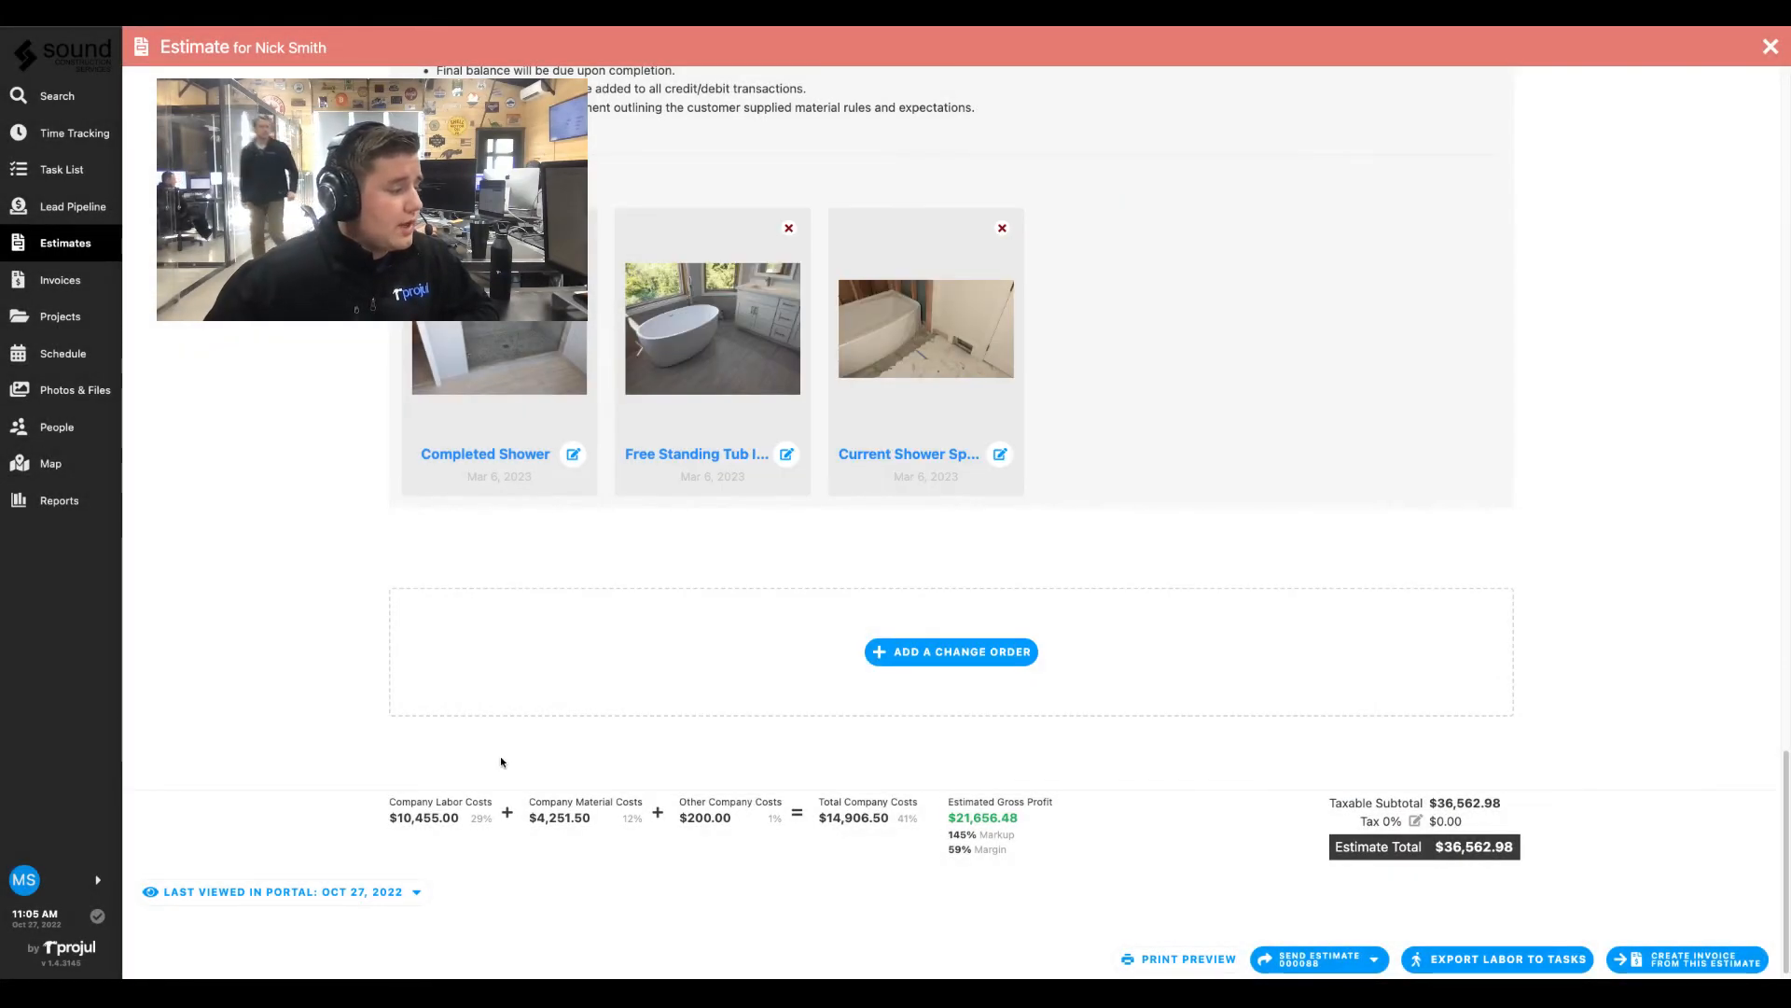
Check the estimate's customer portal viewing history and close it
left_click(413, 901)
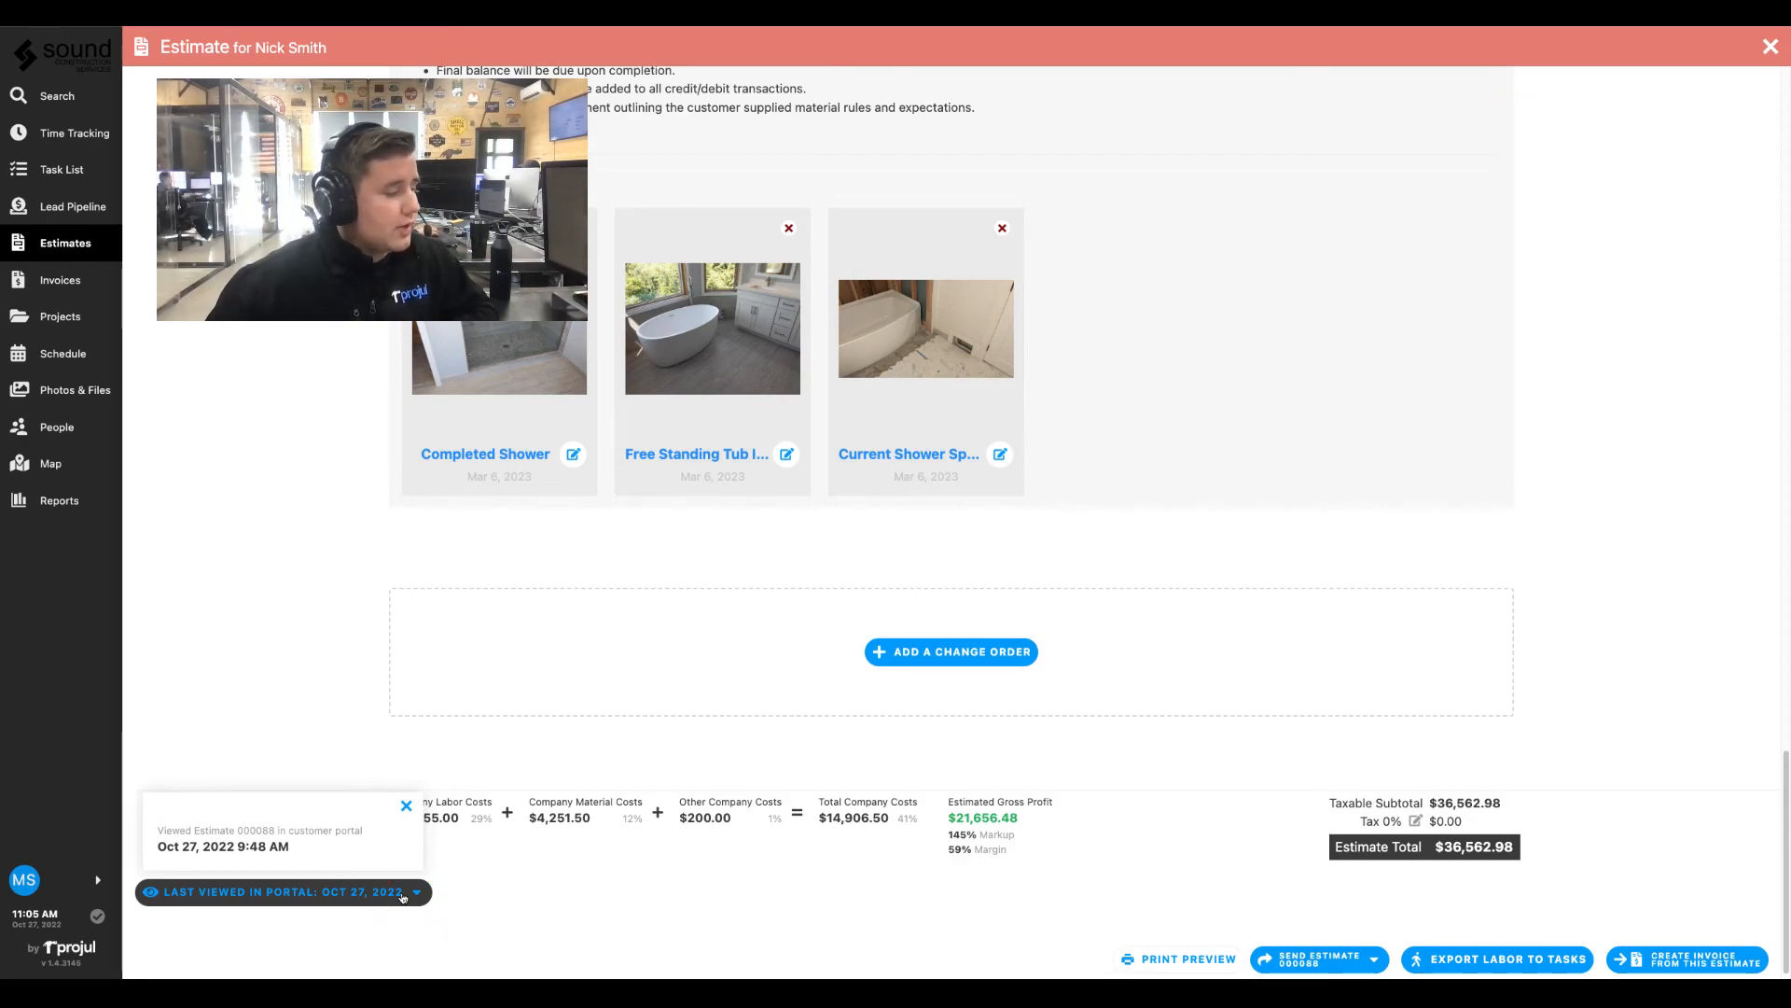
left_click(406, 807)
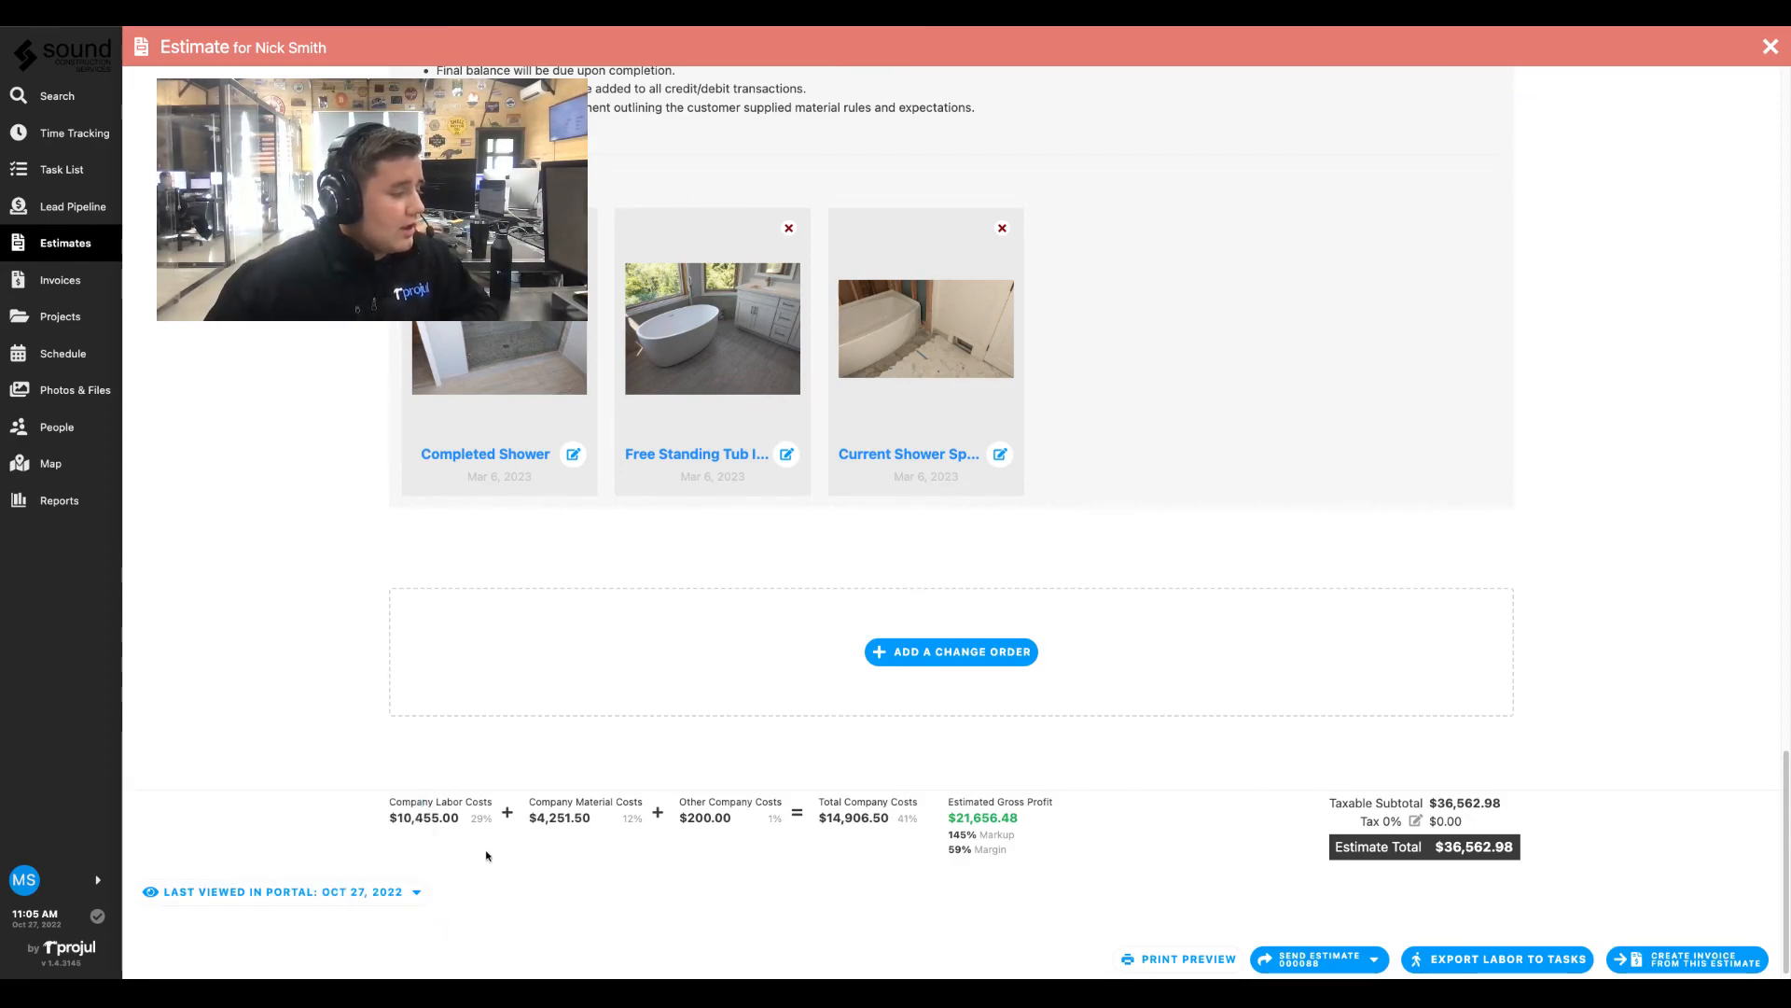